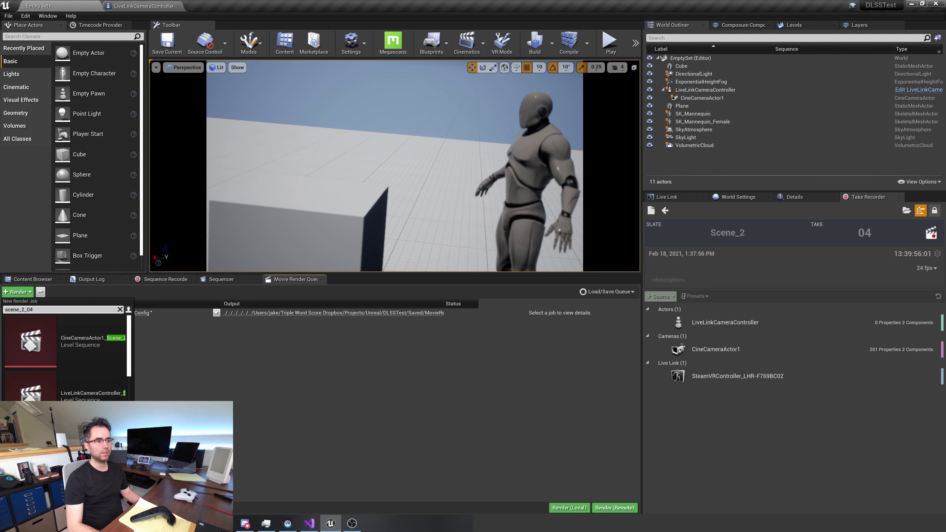
Step: Add the Scene_2_04 level sequence to the Movie Render Queue and start a local render
scroll(108, 369, down, 3)
click(108, 369)
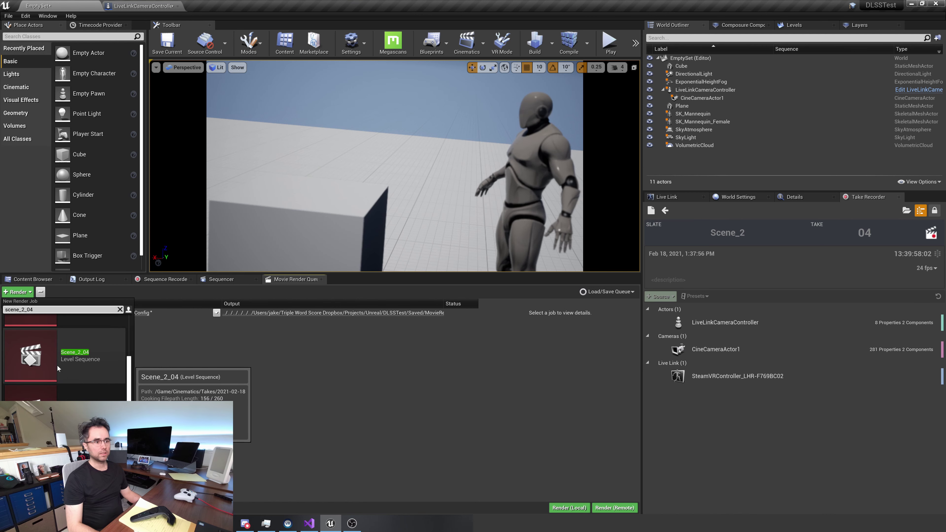
click(560, 509)
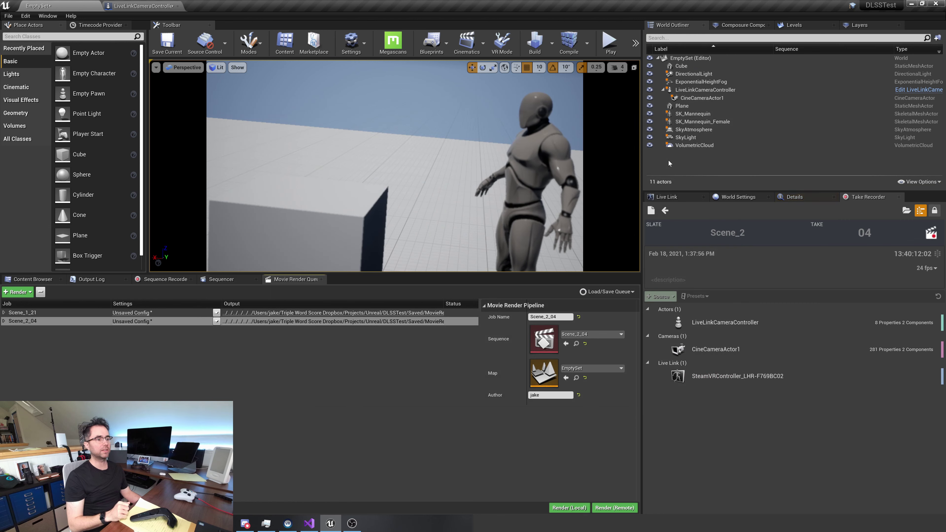
Step: Remove the Scene_1_21 and Scene_2_04 jobs from the render queue
click(88, 313)
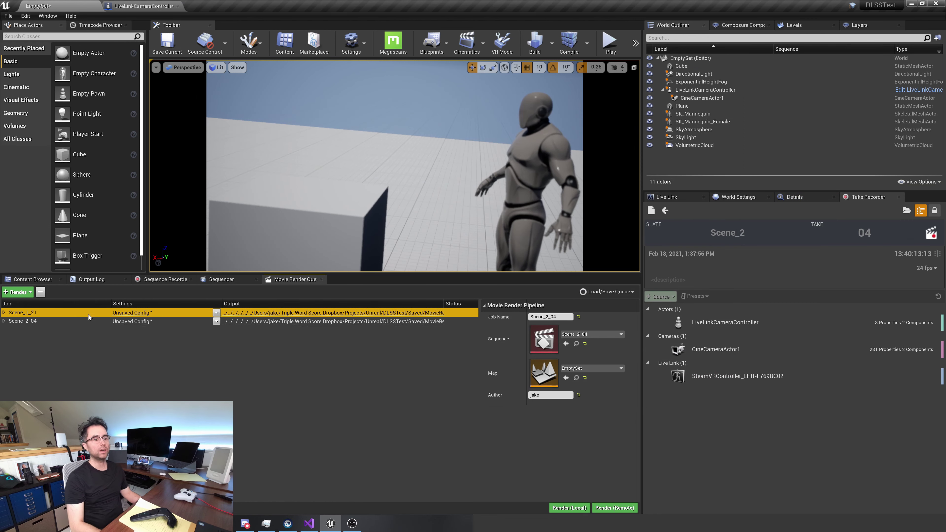
click(41, 293)
click(46, 314)
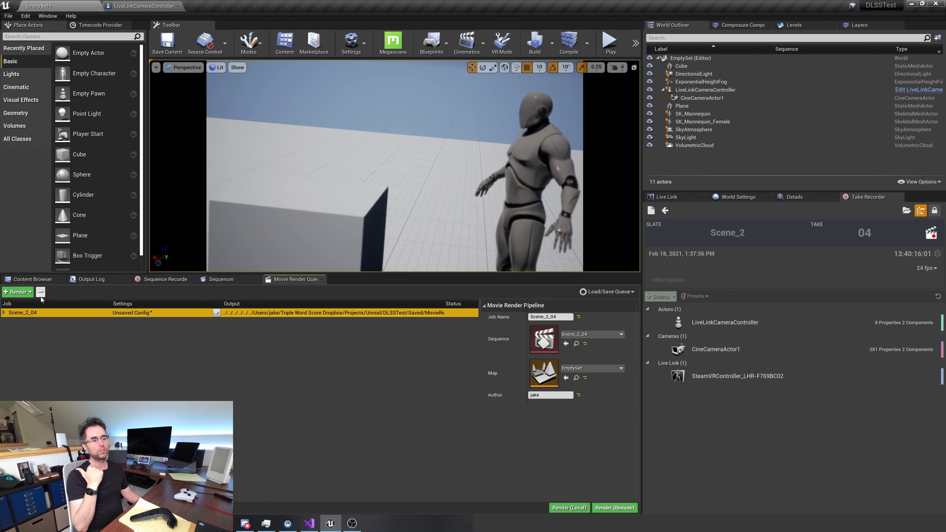
ctrl+click(46, 309)
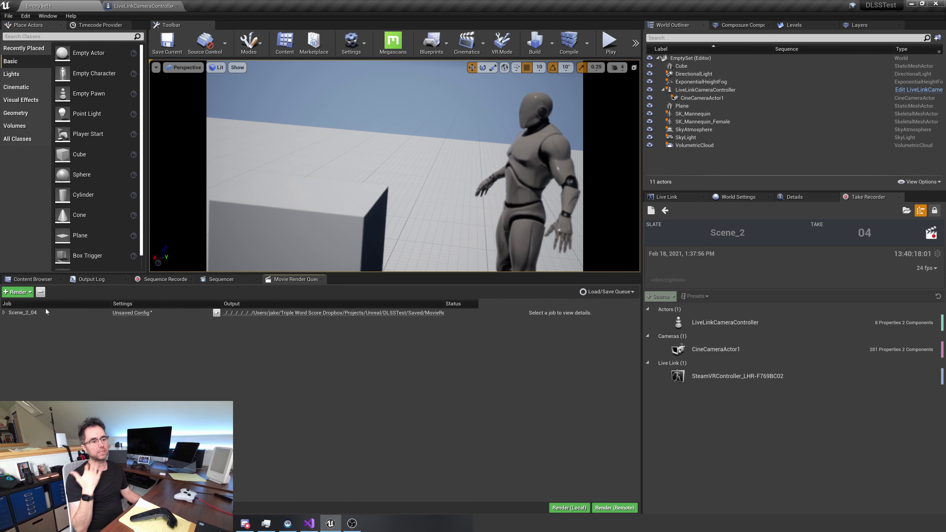
click(44, 316)
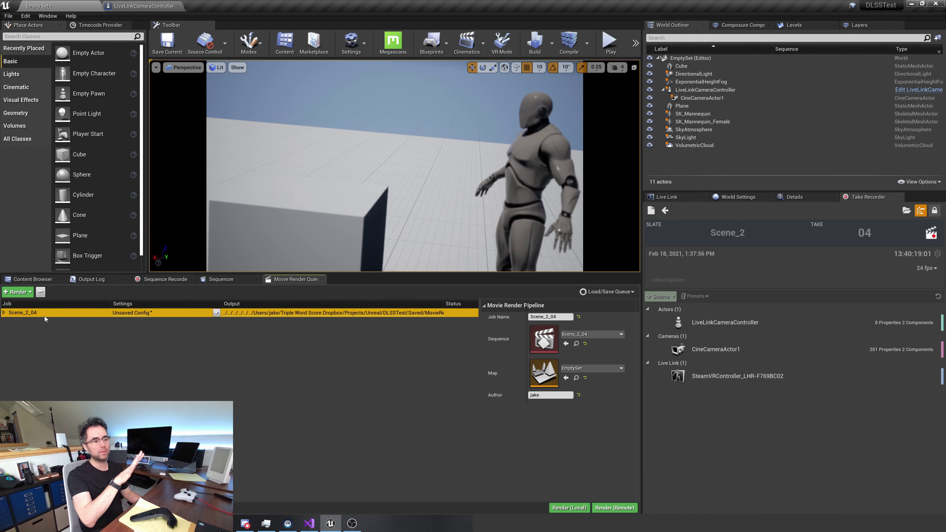
click(41, 292)
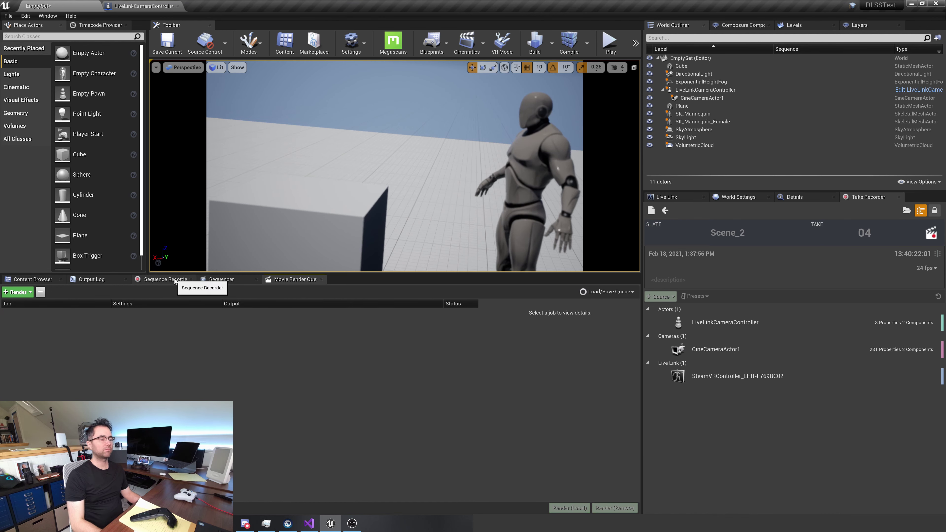
Step: Ready Take Recorder for Scene_2 take 05 and disable the SteamVR controller's Live Link source, following the next combination in the spreadsheet
click(221, 279)
click(731, 374)
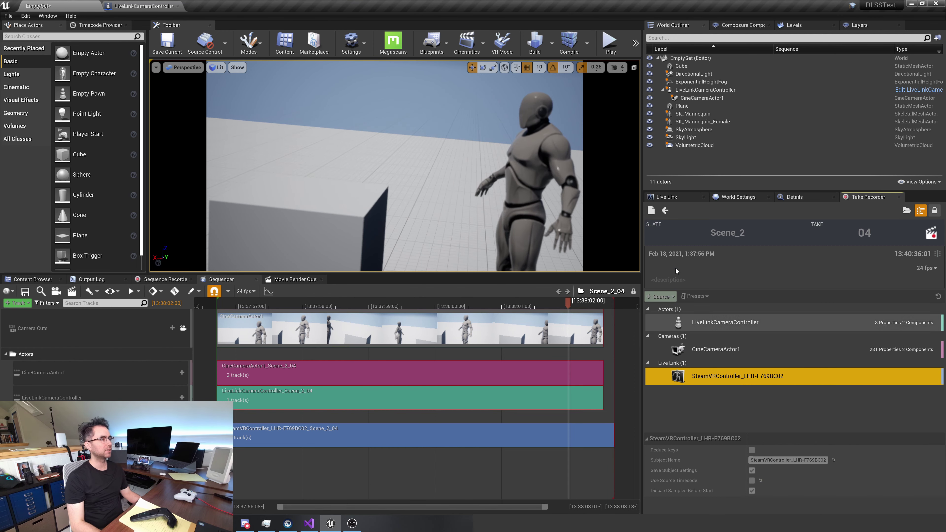
click(665, 211)
key(alt+Tab)
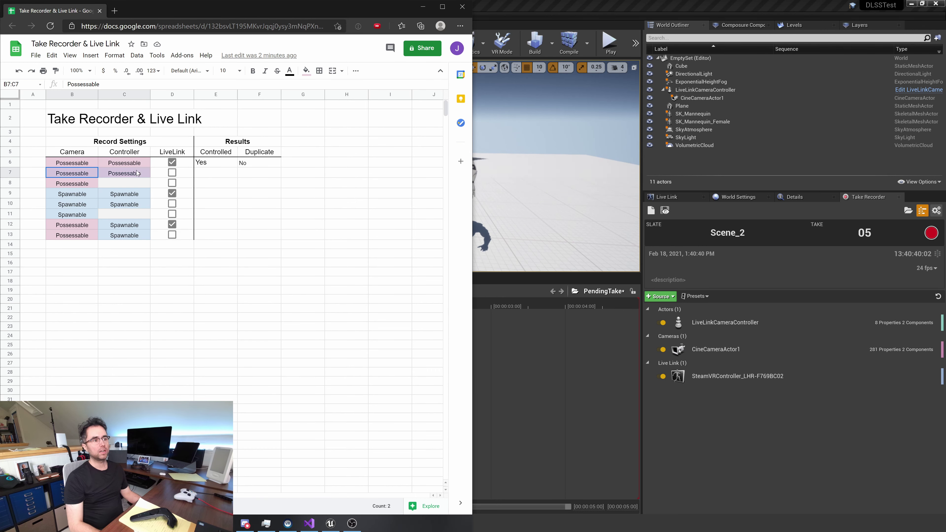
click(835, 453)
click(769, 378)
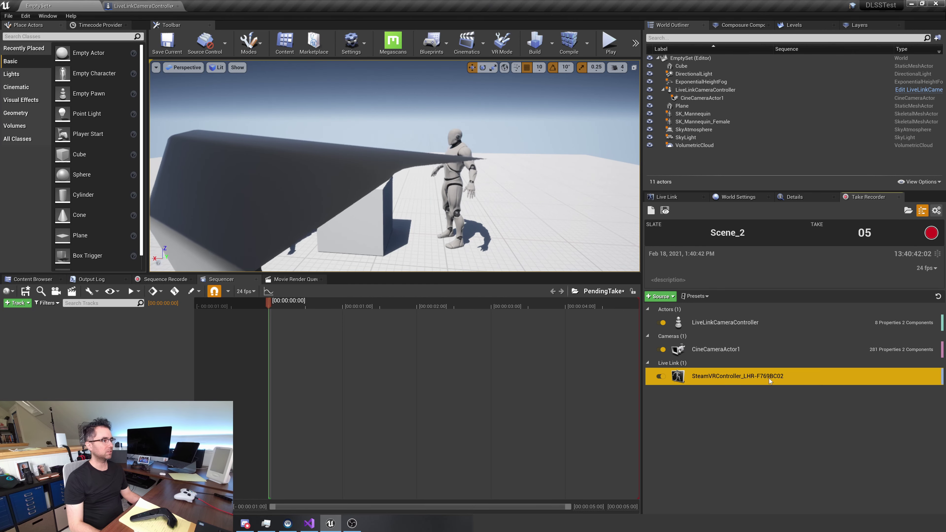
Step: Record Scene_2 take 05 with the camera and controller actors, and play the take back in Sequencer
click(931, 233)
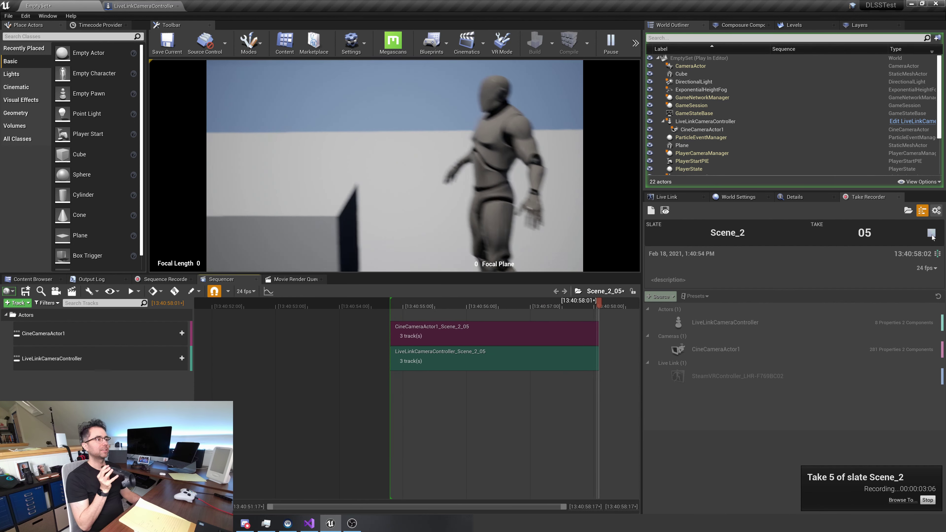
click(931, 234)
click(665, 210)
mouse_move(262, 305)
mouse_down()
mouse_move(343, 307)
mouse_move(259, 311)
mouse_up()
key(space)
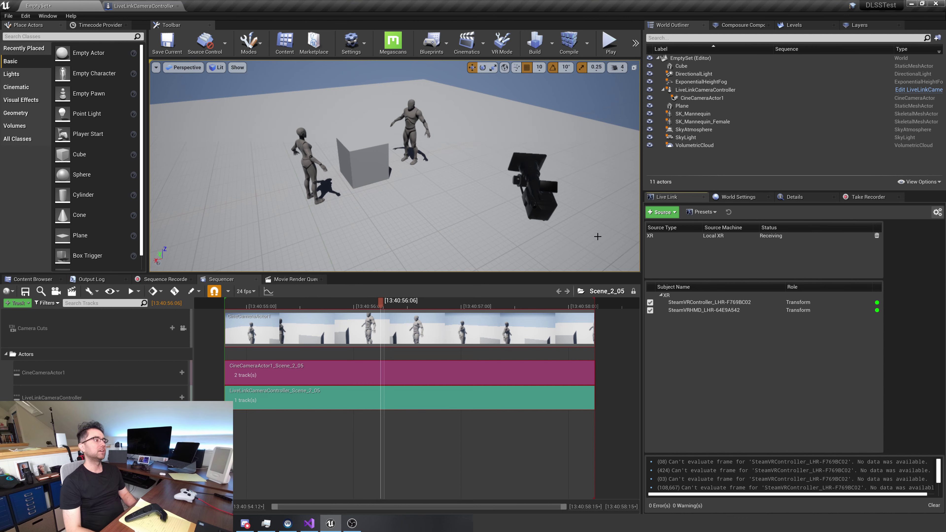
Step: Switch to Google Sheets and enter No for Controlled and No for Duplicate on row 7, Possessable camera and controller without LiveLink
key(alt+Tab)
click(218, 173)
text(No)
key(Tab)
text(No)
key(Return)
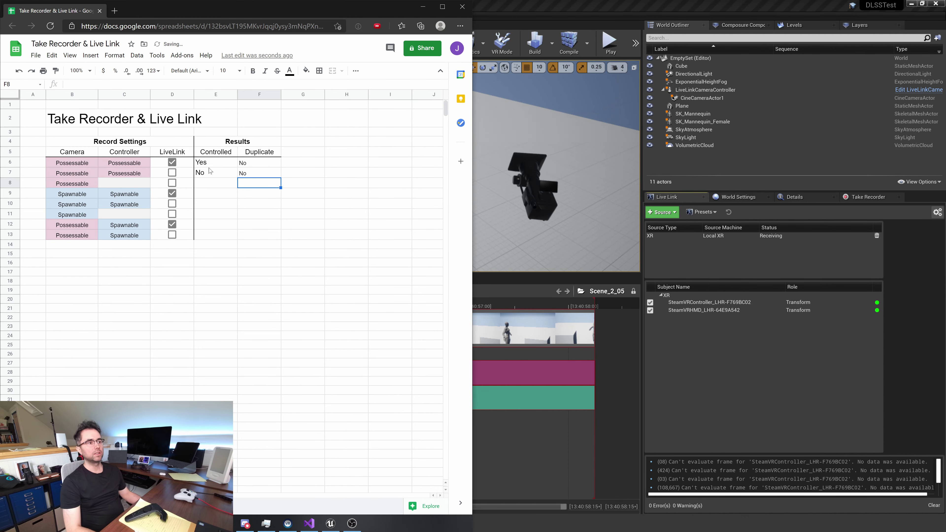
drag(72, 163, 172, 163)
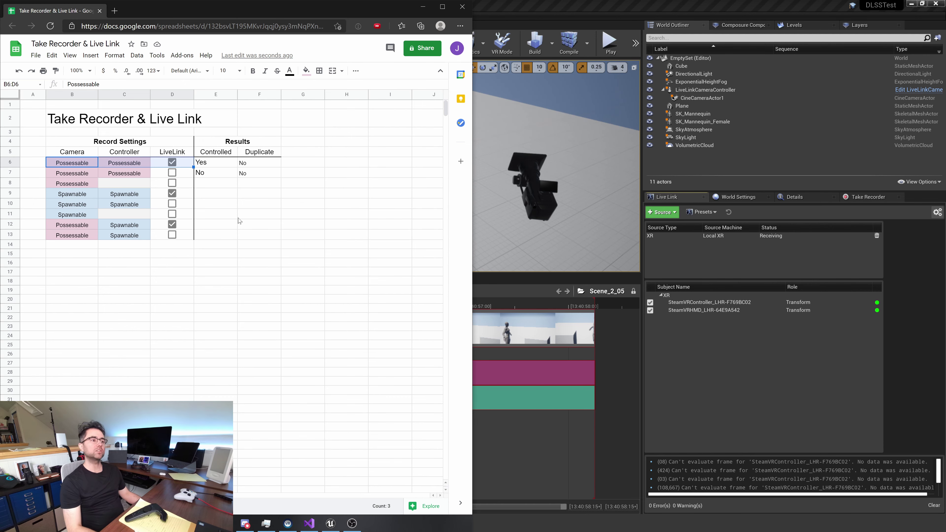
Step: Check the row 8 combination in the spreadsheet and disable the LiveLinkCameraController source for take 06 in Unreal's Take Recorder
click(716, 418)
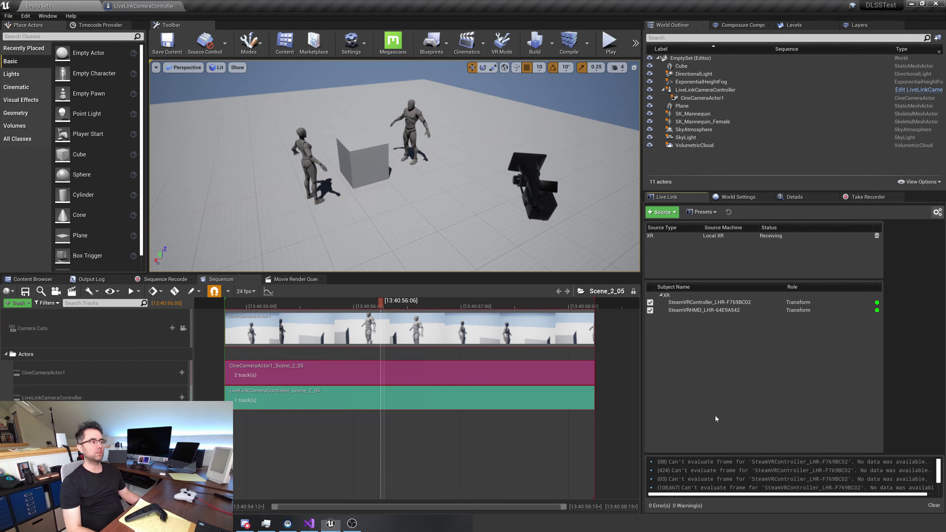
click(859, 197)
key(alt+Tab)
click(85, 185)
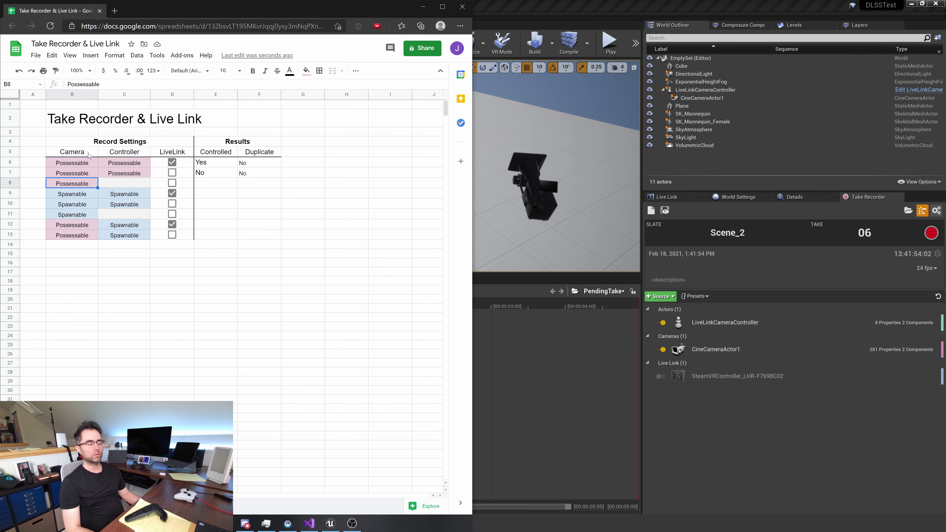
key(alt+Tab)
click(663, 323)
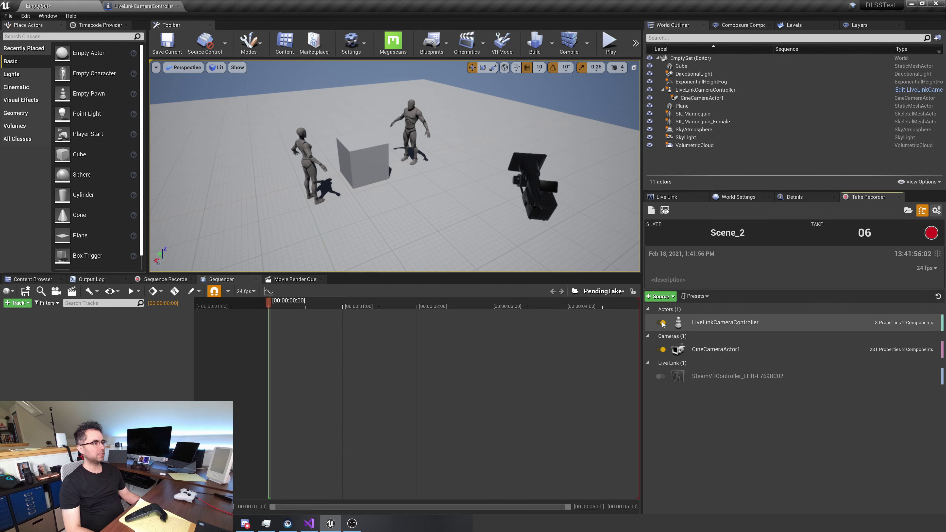
key(alt+Tab)
key(alt+Tab)
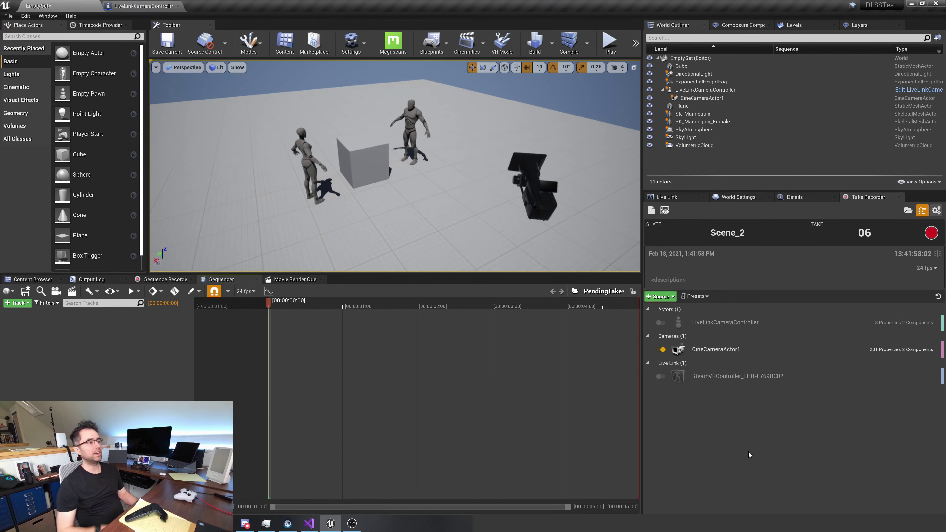
Step: Check the actors' Possessable record type, and record Scene_2 take 06 in play mode with only CineCameraActor1 enabled
click(739, 346)
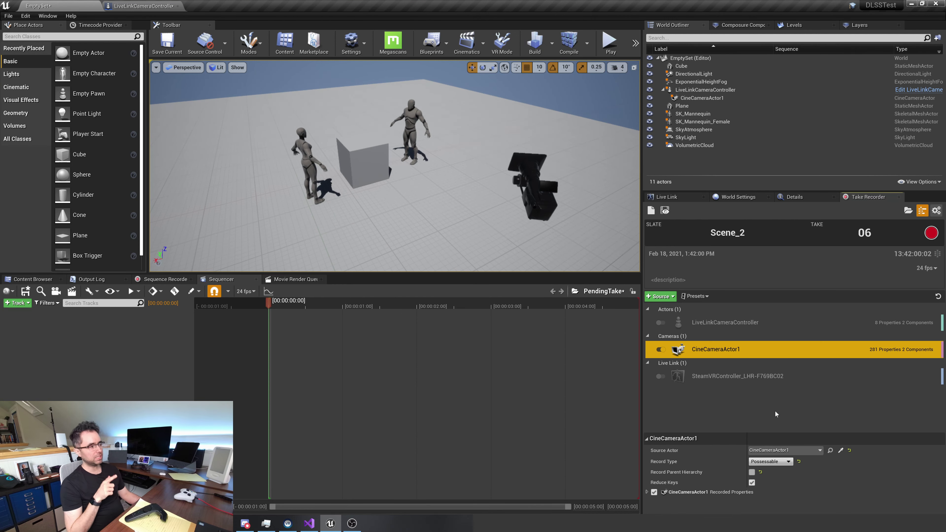
click(735, 322)
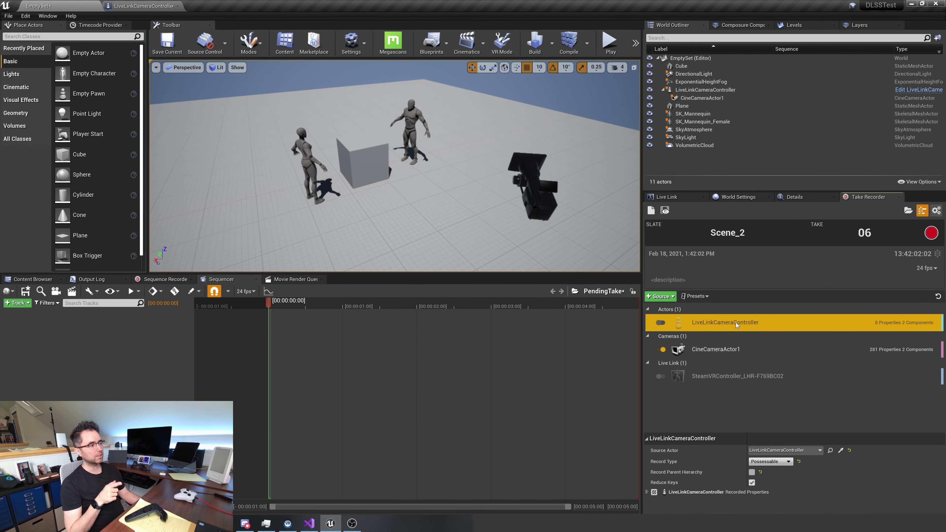
click(730, 350)
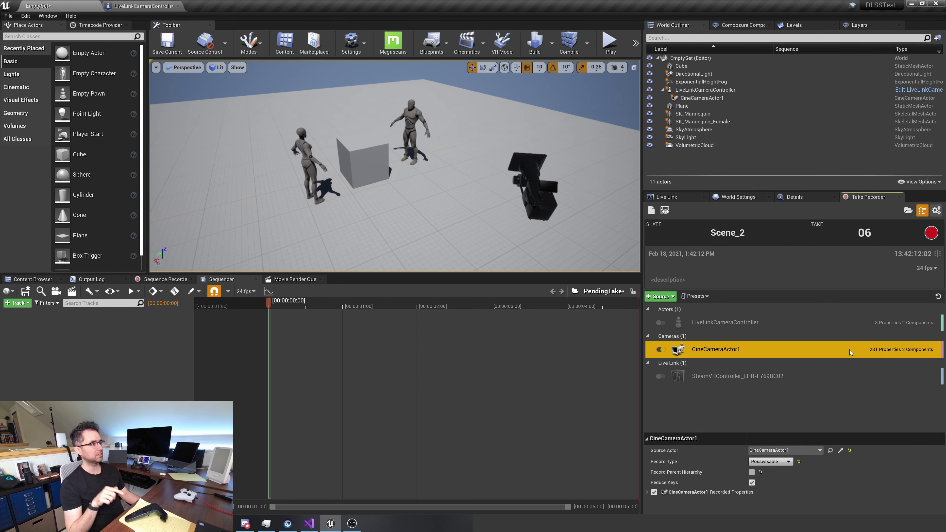
click(610, 42)
click(930, 233)
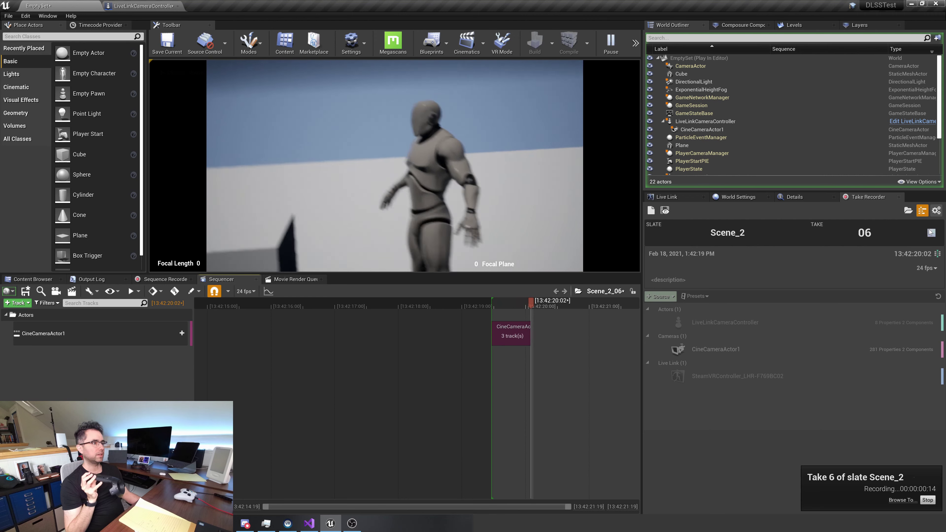
click(931, 233)
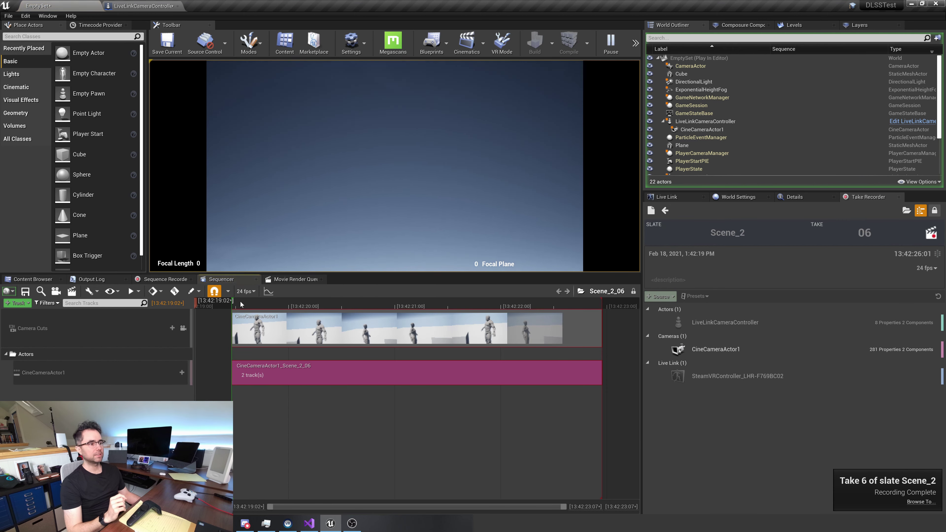
Step: Play back take 06 in Sequencer and select LiveLinkCameraController in the World Outliner to preview its live camera view
click(182, 328)
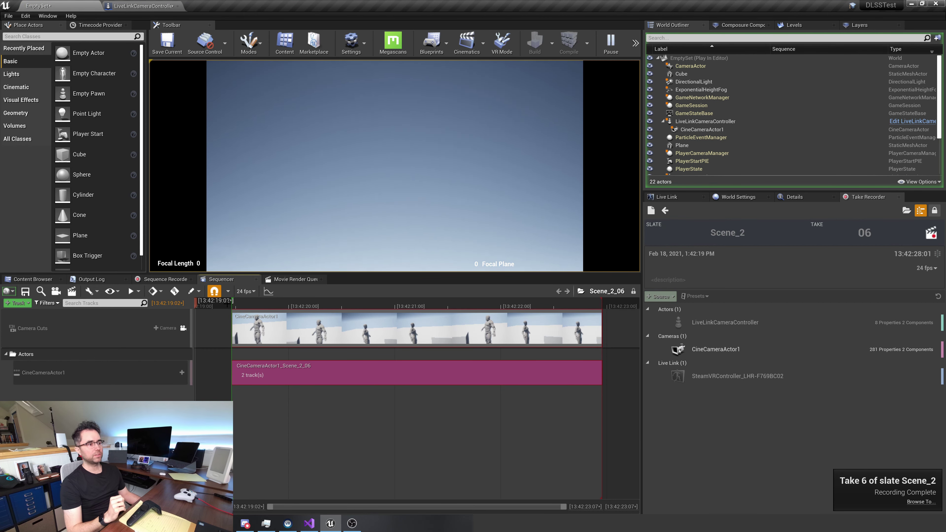
key(space)
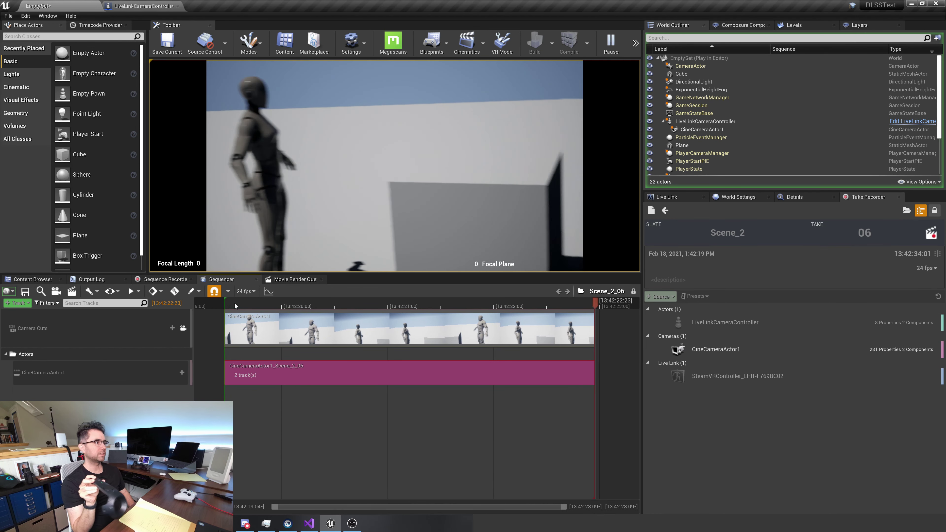
scroll(729, 167, down, 2)
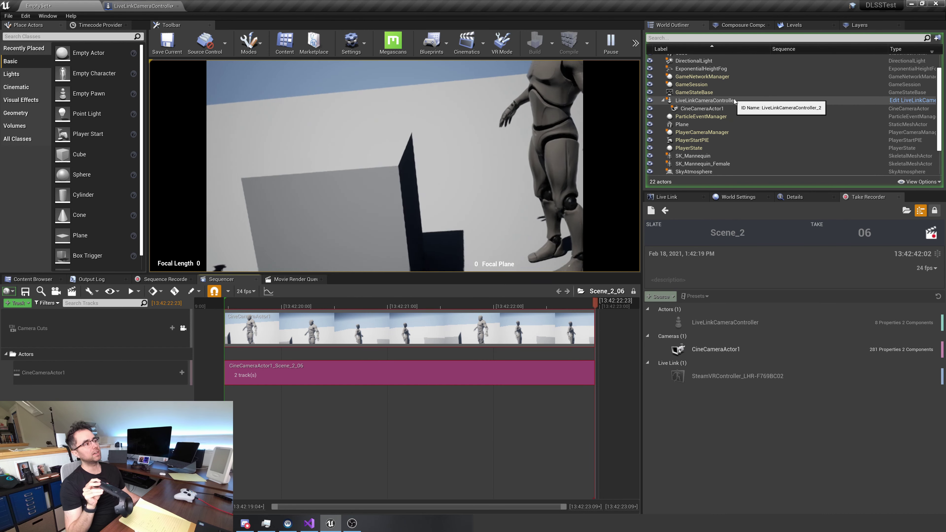
click(729, 100)
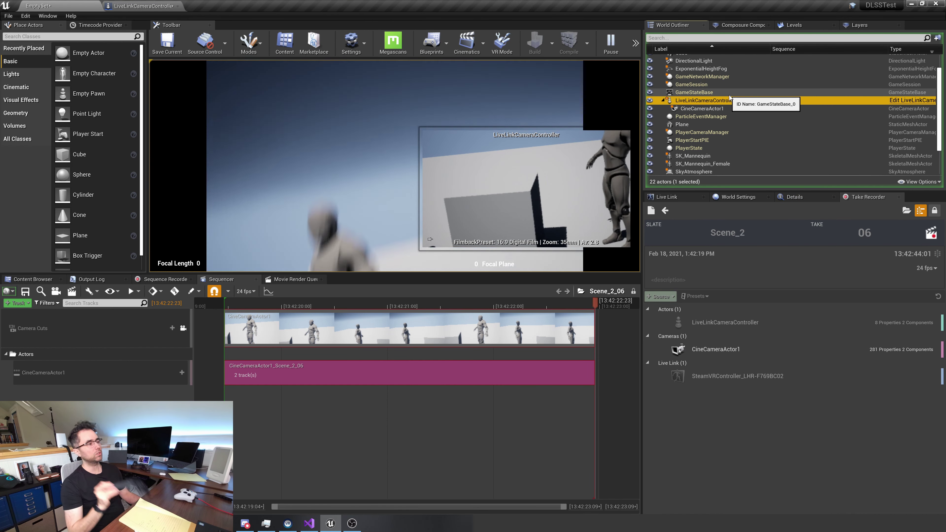
Step: Stop the level's play session and widen the viewport area
click(635, 43)
click(611, 42)
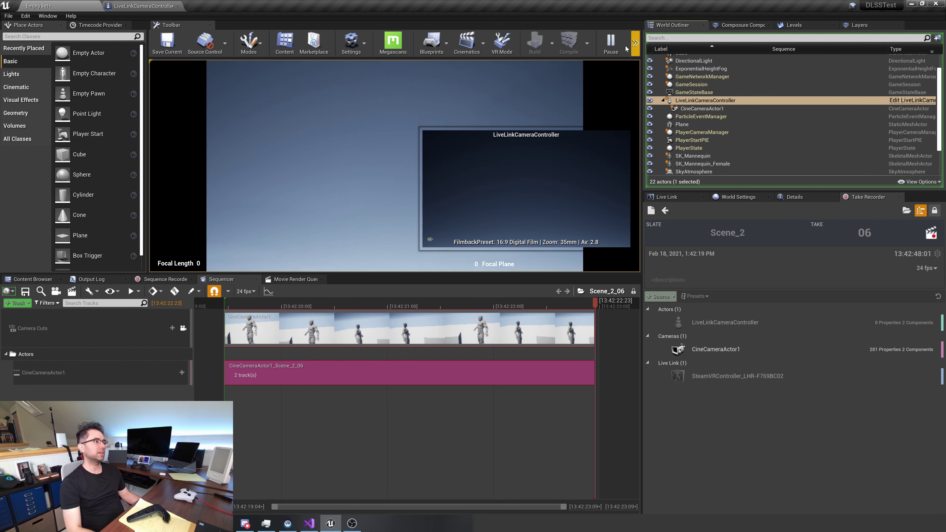
click(635, 44)
click(643, 58)
drag(641, 60, 681, 66)
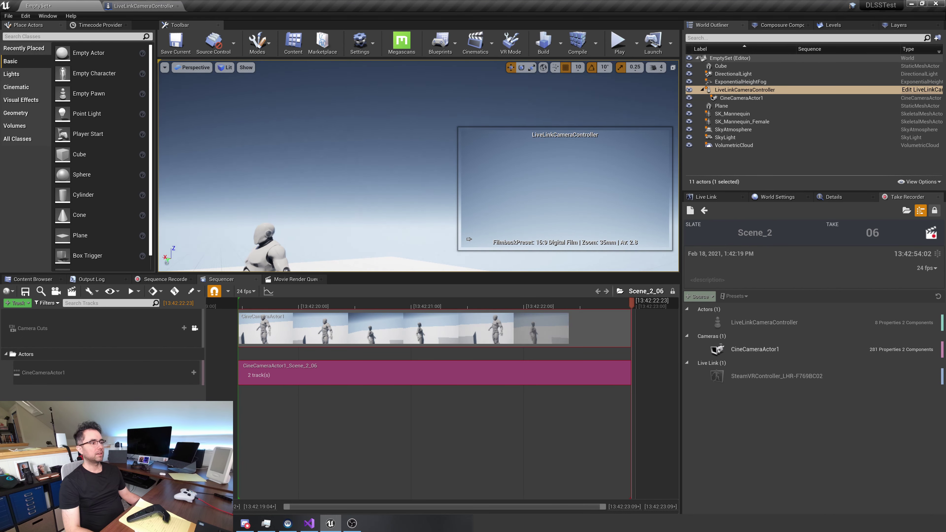
Step: Scrub through take 06 with the viewport unlocked from the camera cuts, ending at 13:42:20:23, to check the camera's recorded motion
click(369, 203)
right_drag(369, 203, 356, 194)
drag(304, 305, 261, 307)
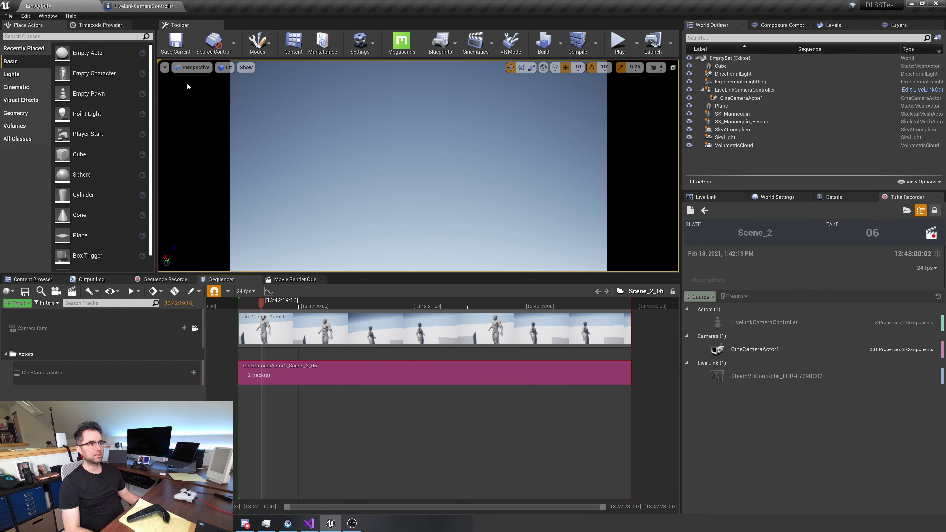
click(194, 328)
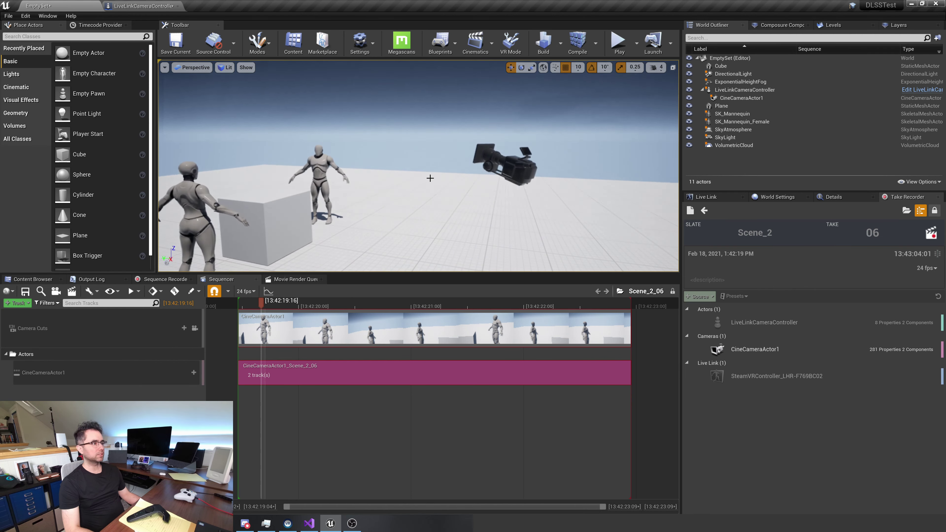
drag(257, 307, 410, 311)
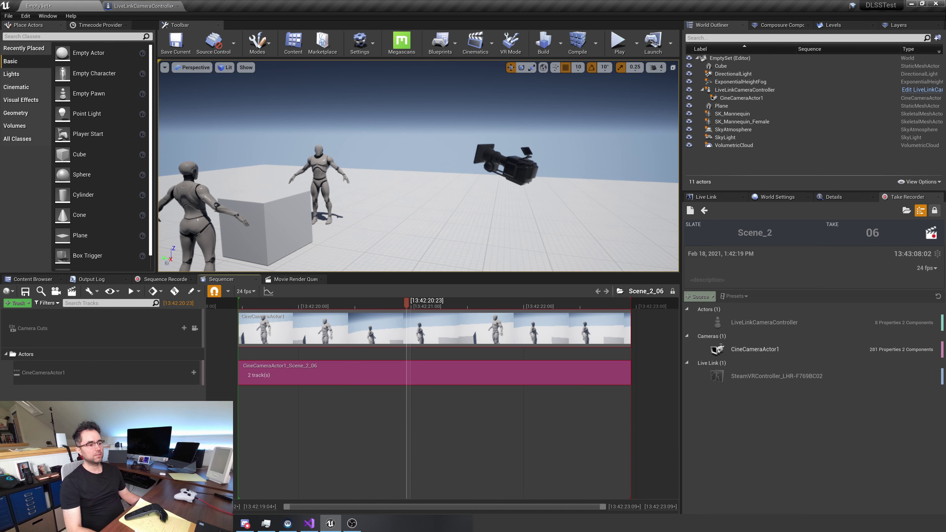
Step: In the Google Sheets table, enter No for Controlled and No for Duplicate on row 8, and highlight the settings in B7:C8
key(alt+Tab)
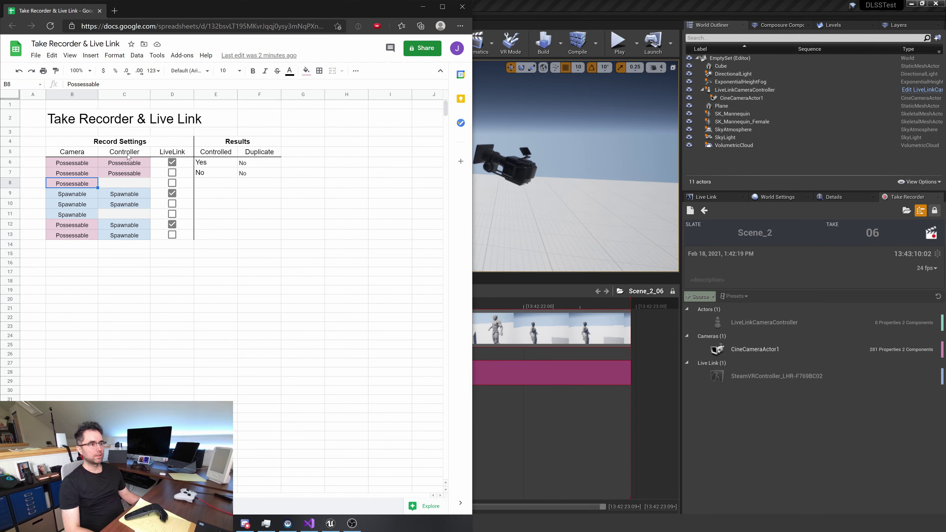
click(219, 184)
text(No)
key(Tab)
text(No)
key(Return)
key(Left)
key(Left)
key(Left)
key(Left)
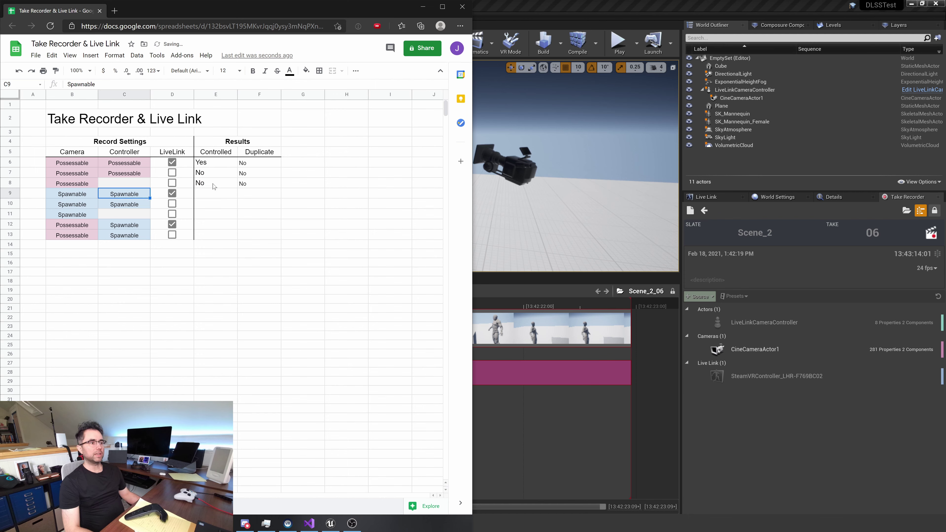
drag(70, 178, 128, 184)
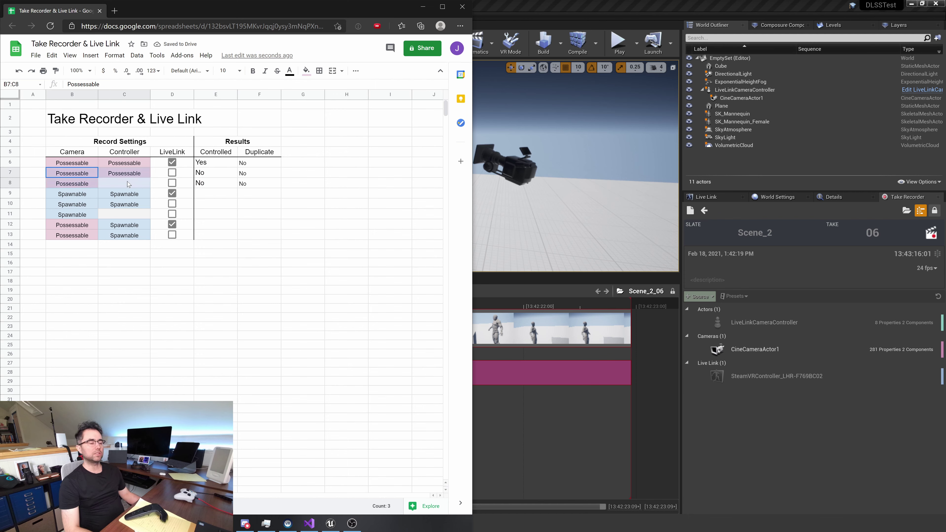
Step: Highlight the next test's settings in B9:D9 of the sheet and switch back to Unreal
click(85, 196)
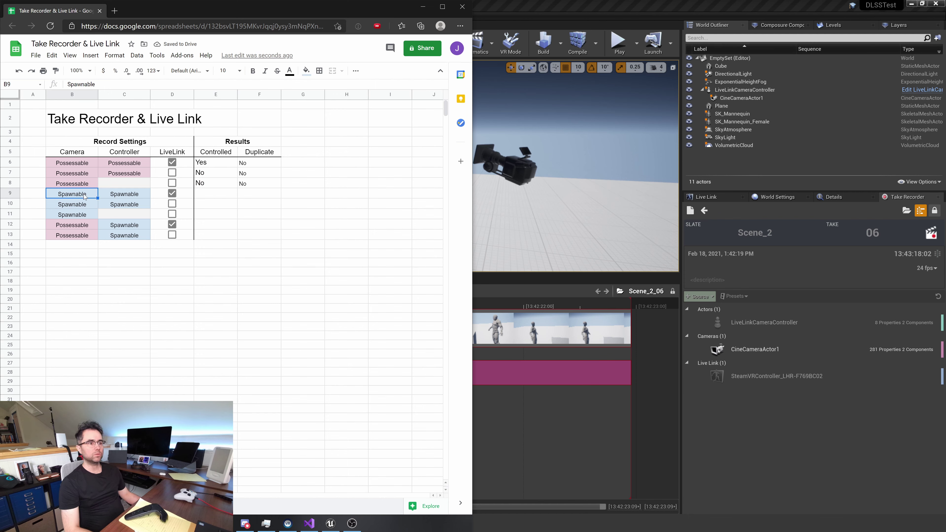
drag(107, 196, 178, 198)
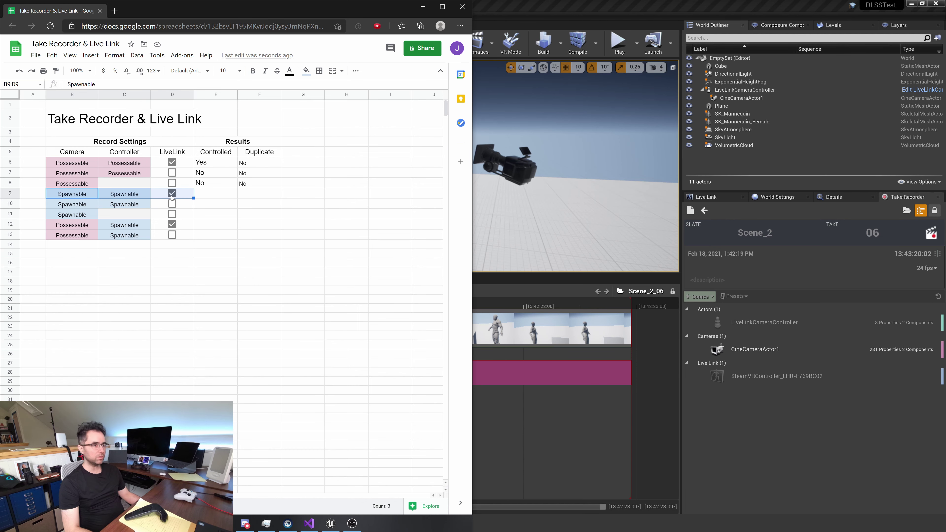
click(648, 229)
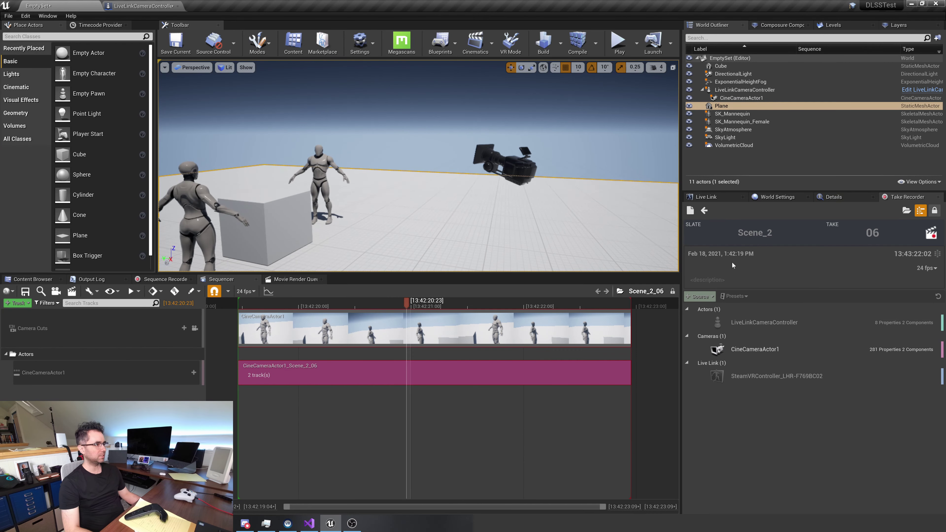
Step: For pending take 07, enable the SteamVRController Live Link source and set CineCameraActor1's record type to Spawnable
click(705, 210)
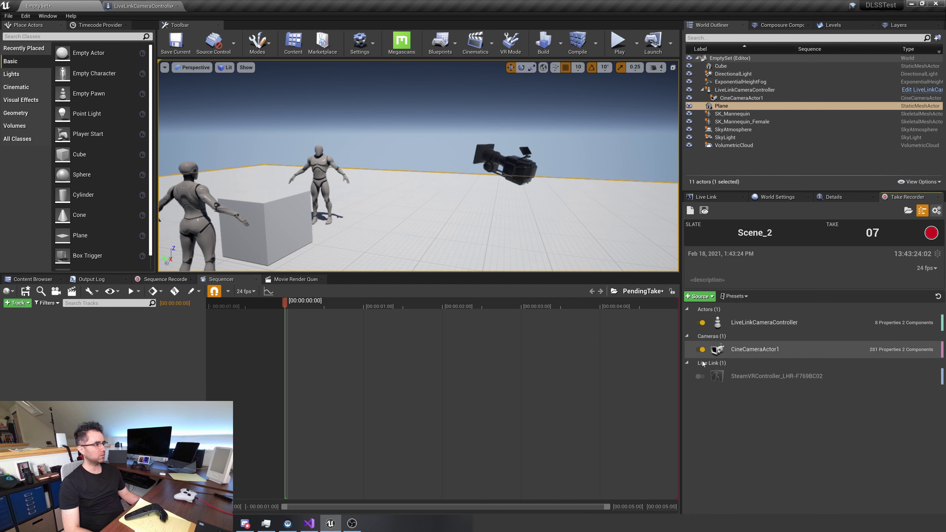
click(702, 377)
click(760, 350)
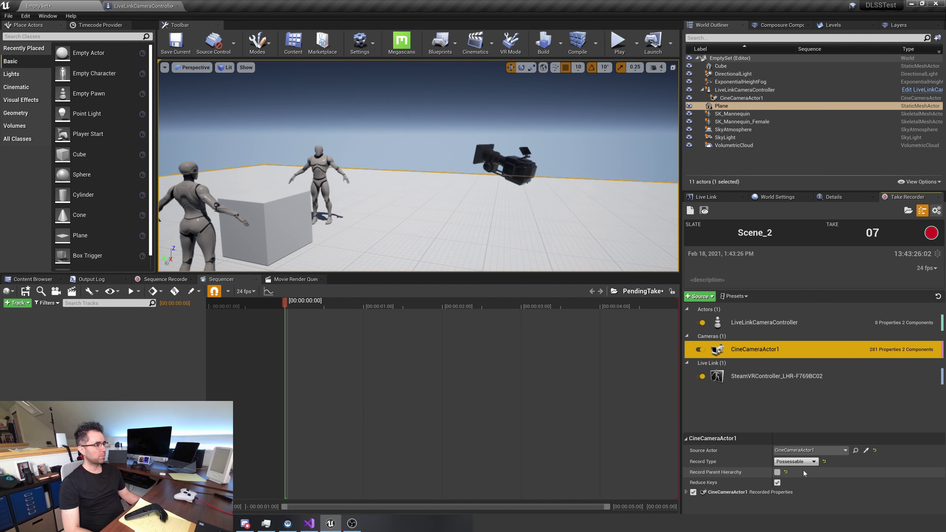
click(796, 463)
click(794, 470)
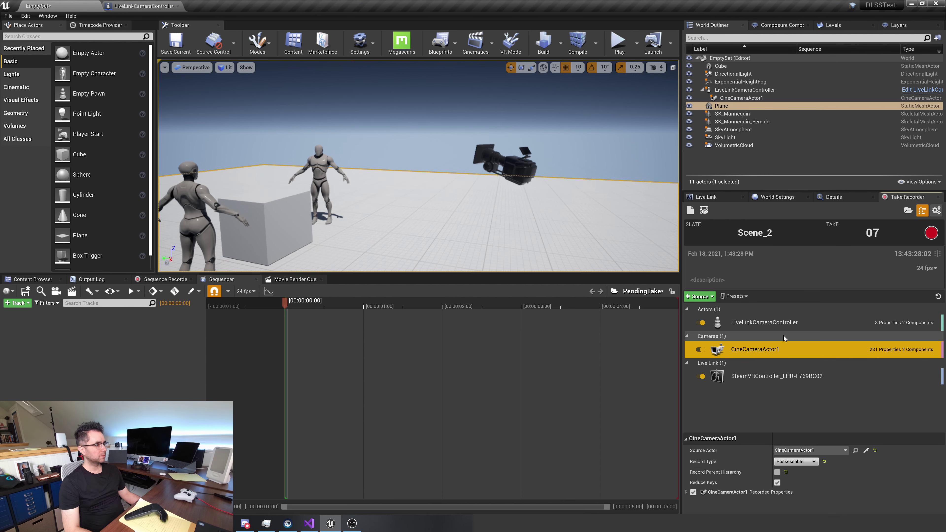
click(796, 461)
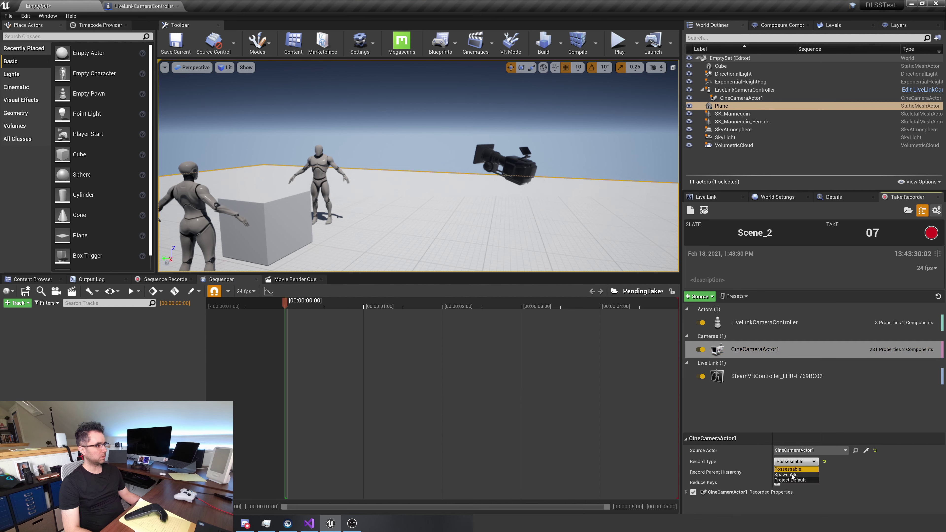
click(792, 473)
Step: Set the LiveLinkCameraController source's record type to Spawnable
click(763, 322)
click(796, 462)
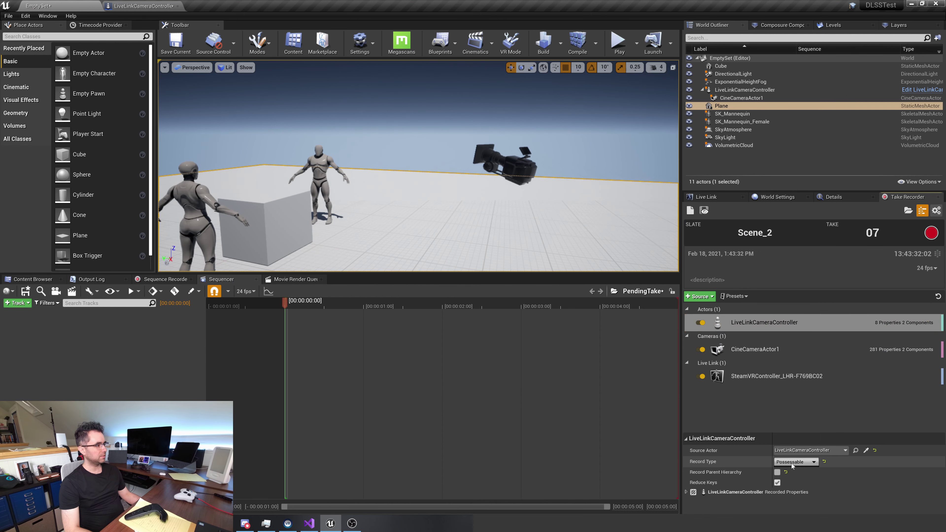
click(794, 480)
click(779, 423)
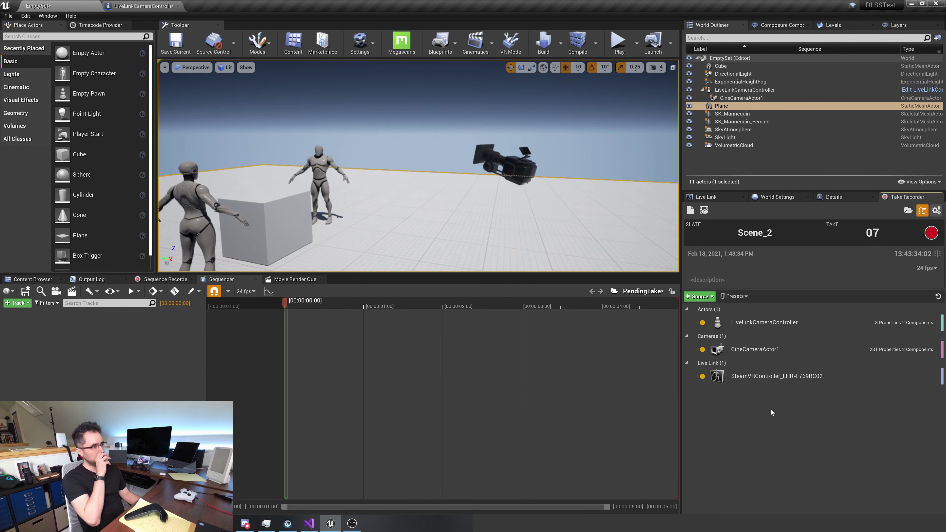
Step: Check the record type and parent hierarchy settings of the LiveLinkCameraController and CineCameraActor1 sources
click(769, 327)
click(767, 350)
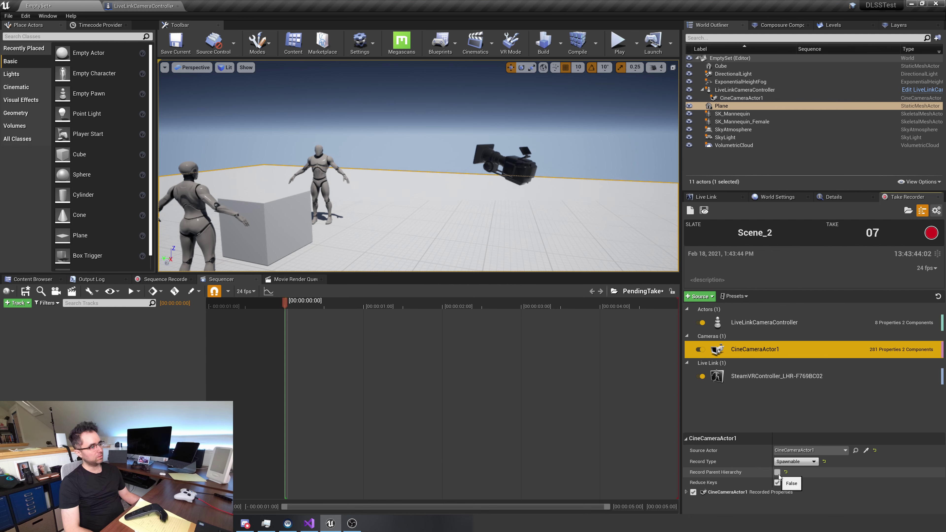
click(766, 322)
click(769, 347)
click(770, 319)
click(767, 355)
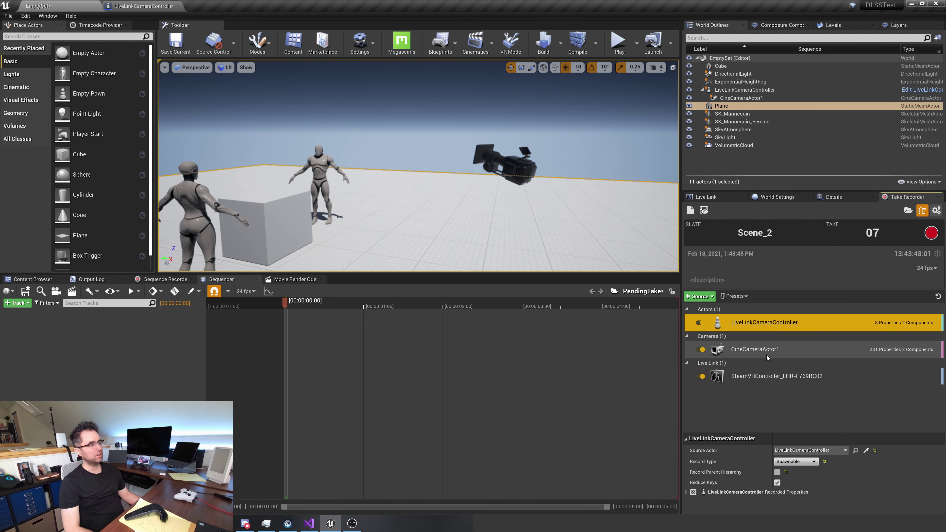
click(769, 323)
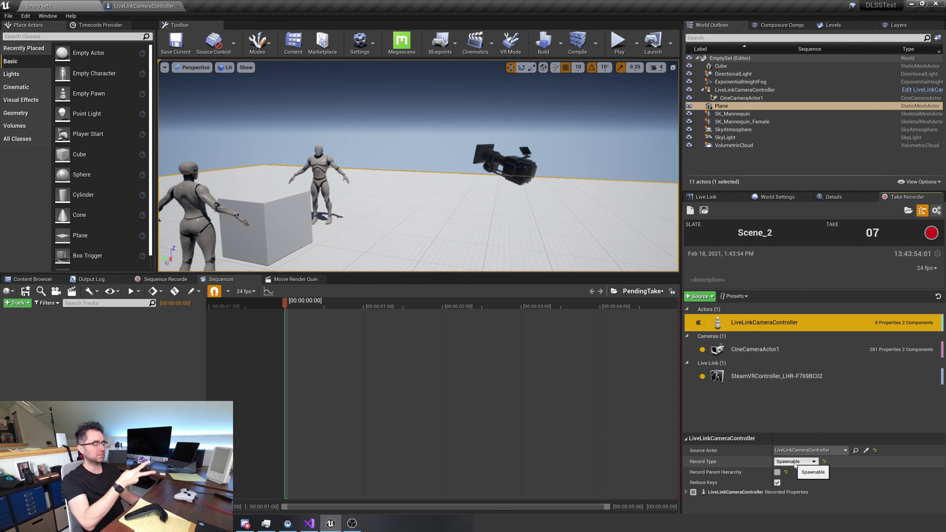
click(803, 409)
click(778, 324)
click(775, 349)
click(765, 324)
click(767, 350)
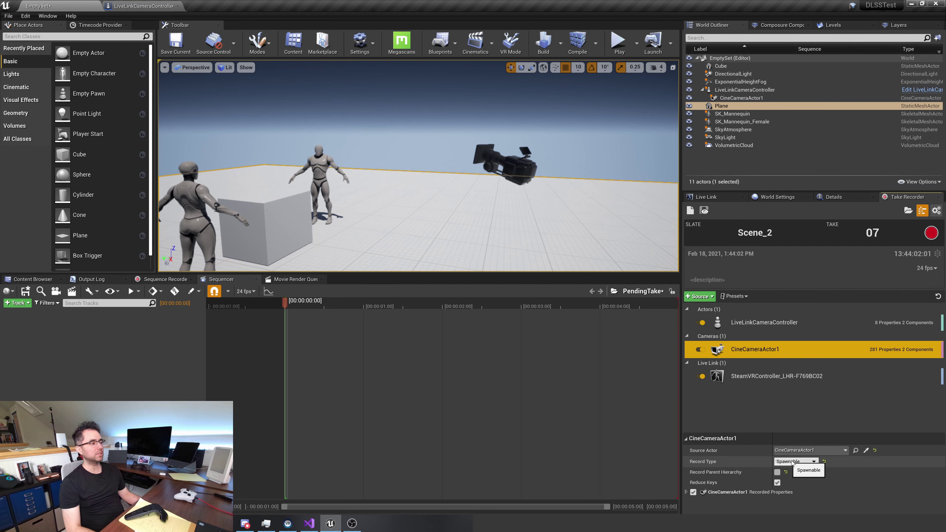
click(761, 401)
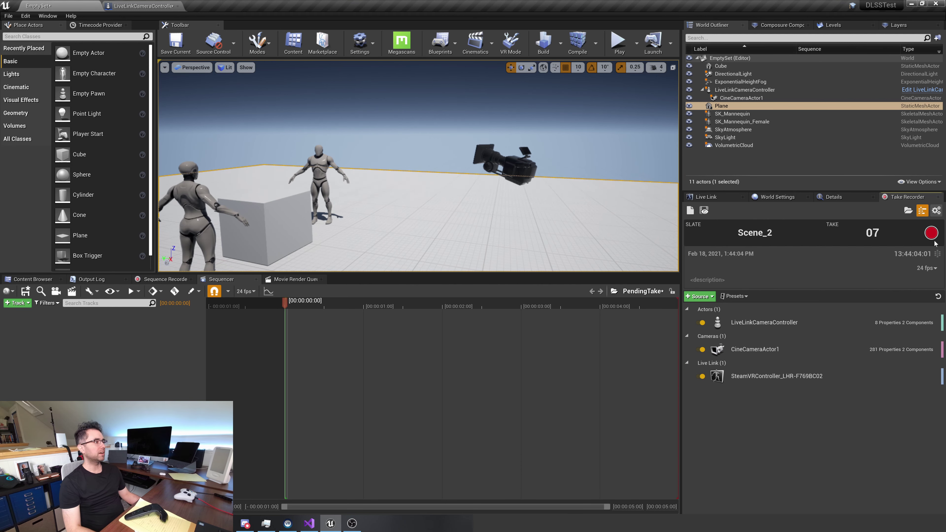
Step: Record take 07 of Scene_2 and open the finished recording for review in Take Recorder
click(932, 233)
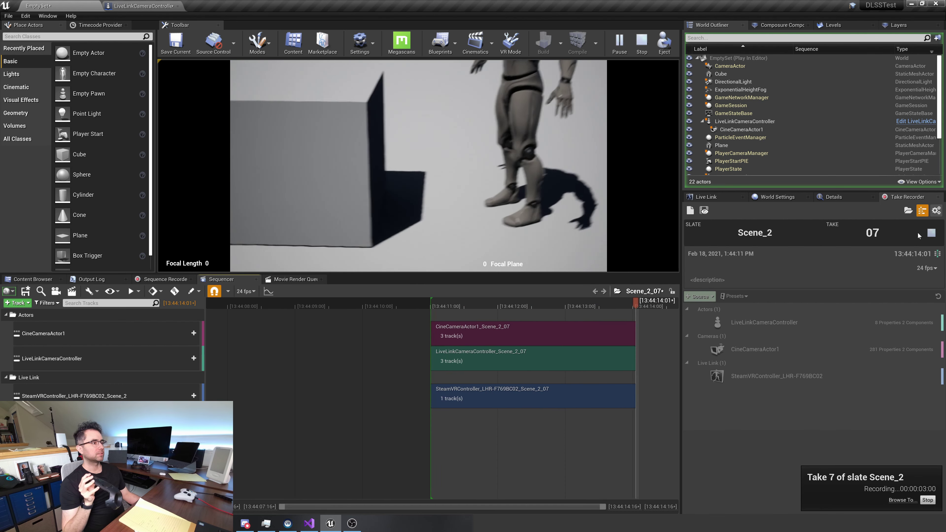
click(932, 233)
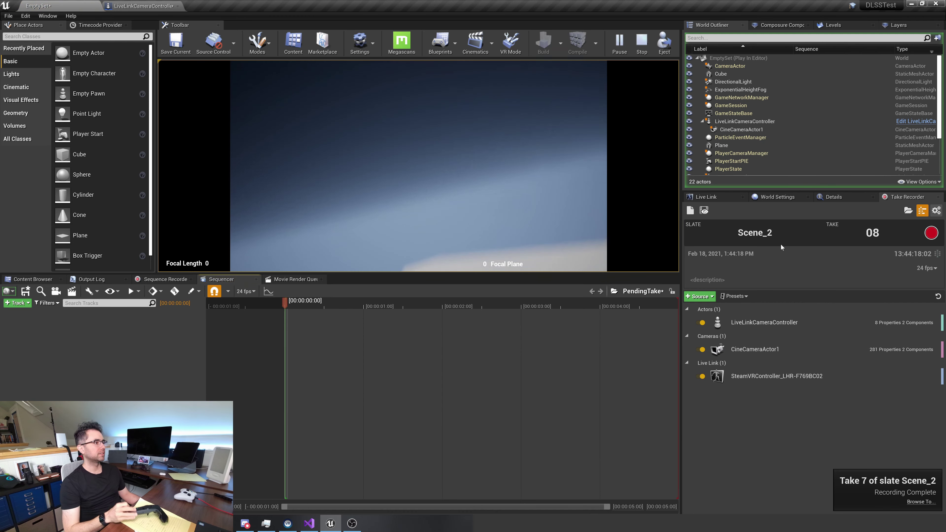
click(704, 210)
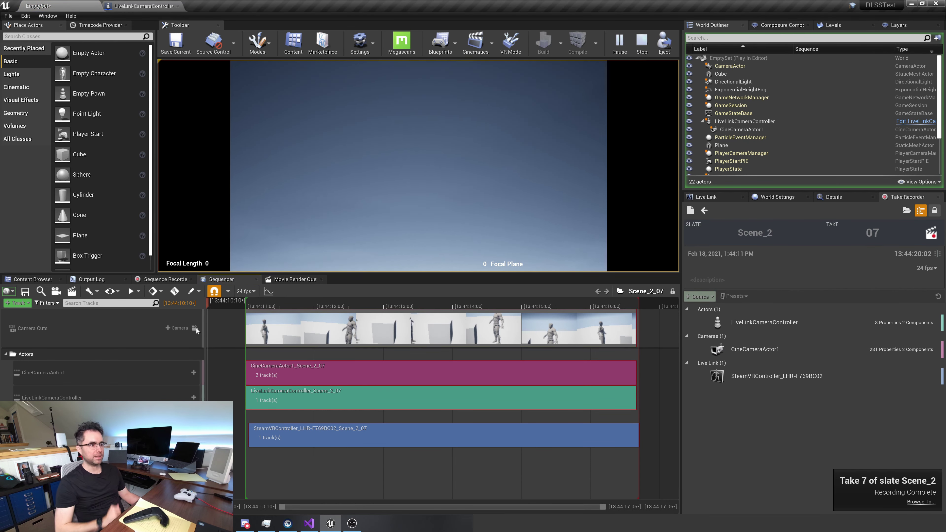
Step: Play back take 07 from near its start in Sequencer and stop the level's play session
click(258, 306)
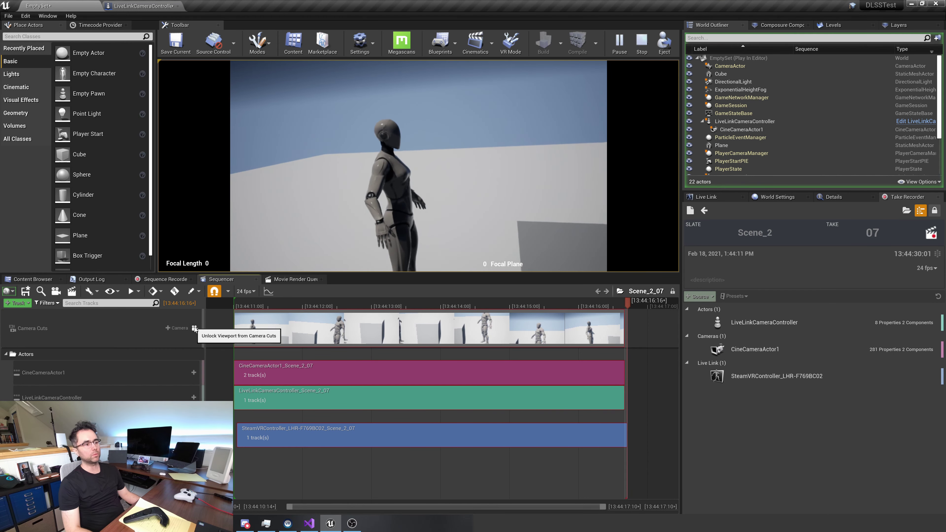
click(354, 207)
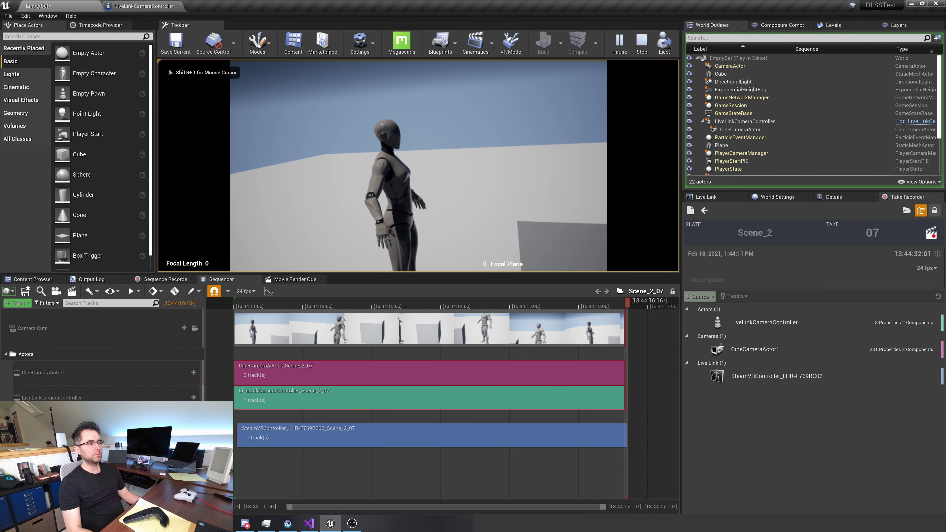
key(Escape)
Step: Scrub through take 07 from a wider viewpoint, ending at 13:44:11:22, to check the camera's recorded motion
scroll(419, 166, down, 5)
right_drag(419, 166, 418, 156)
right_drag(488, 205, 533, 210)
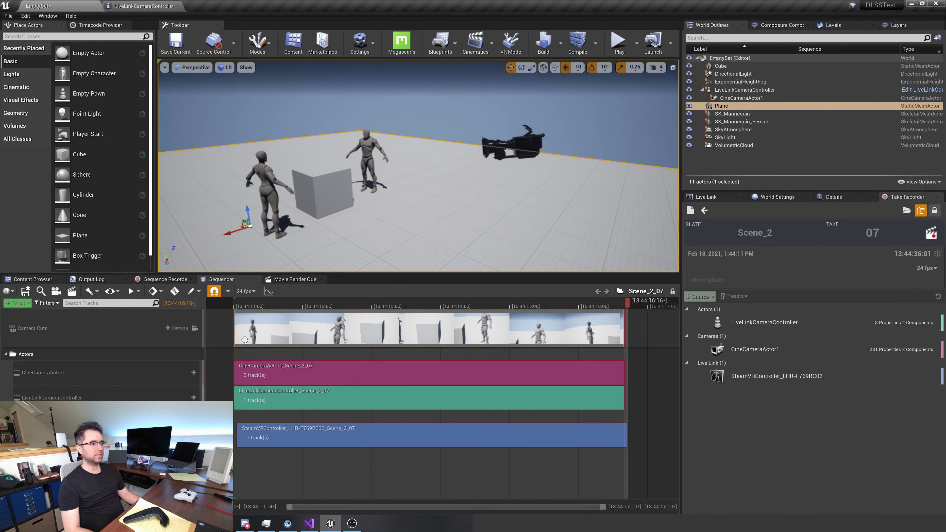
drag(244, 306, 363, 315)
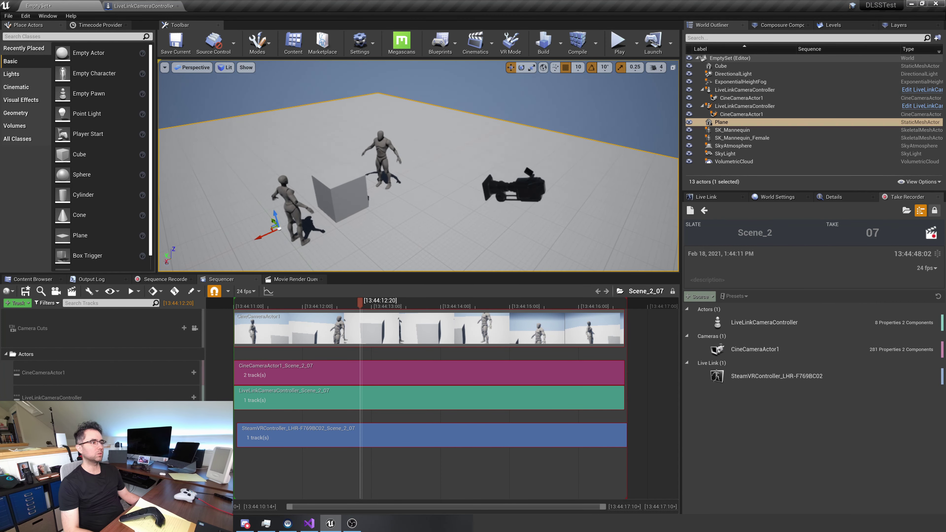
drag(283, 304, 297, 304)
Step: Select each of the two CineCameraActor1 actors in the World Outliner to compare them, and focus on the first
click(767, 98)
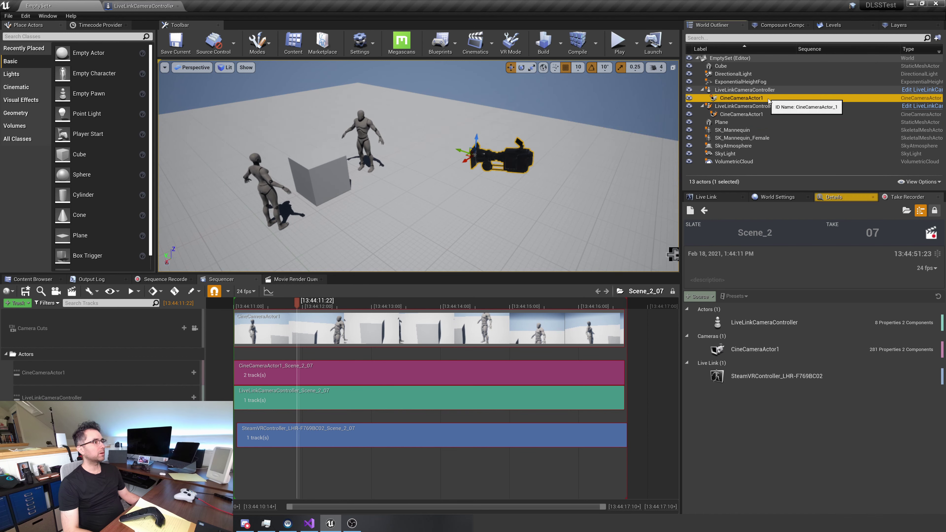
click(768, 114)
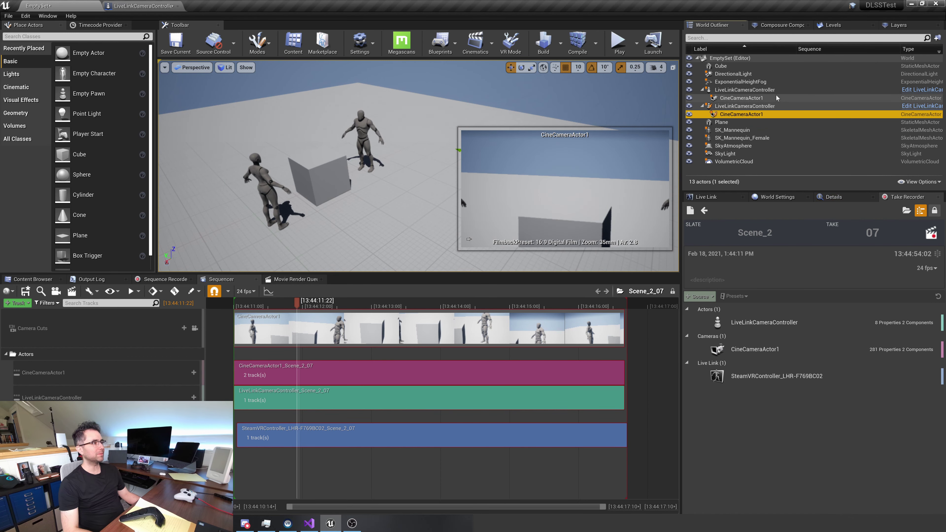
click(777, 98)
key(f)
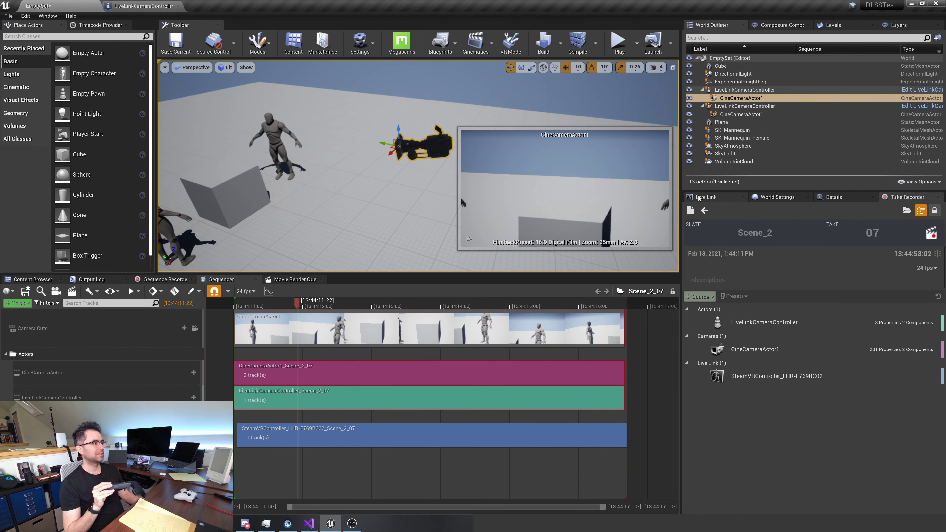
Step: Examine the Live Link sources and subjects alongside the original and spawned controller and camera in the World Outliner
click(705, 198)
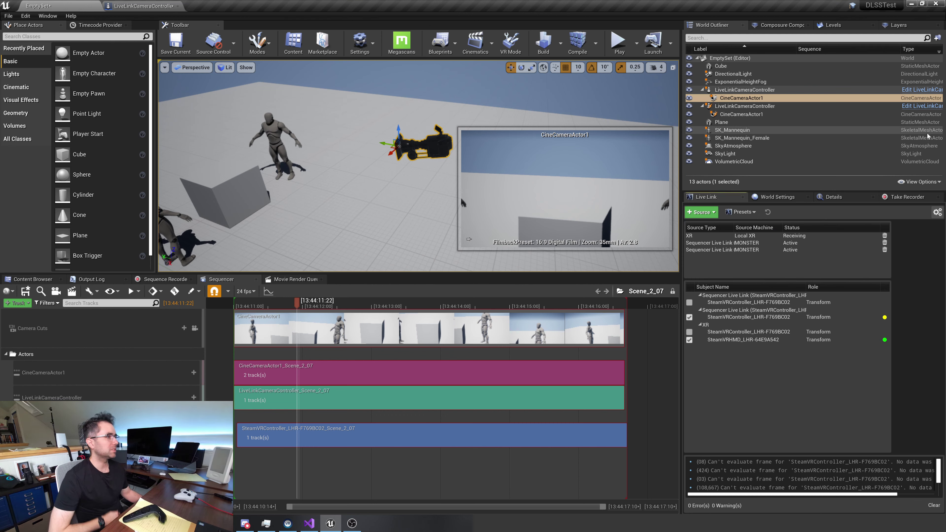
click(780, 90)
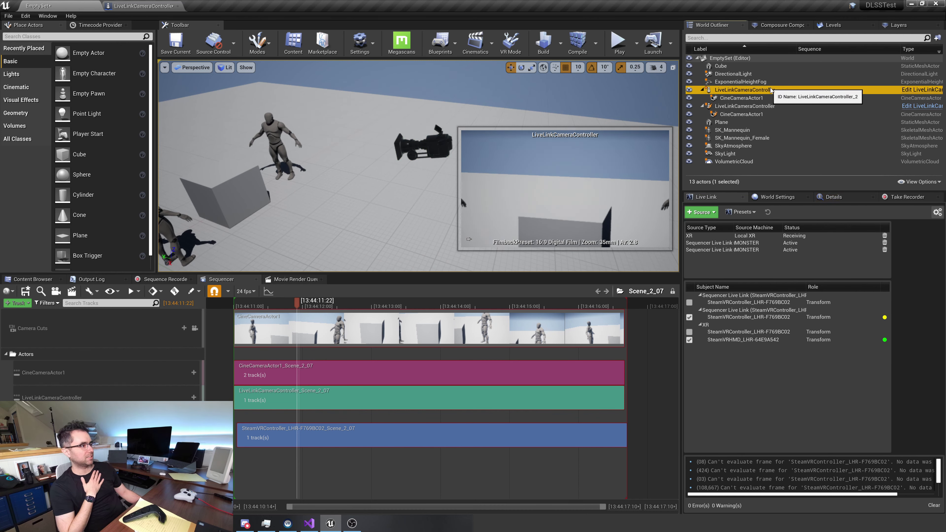
click(689, 317)
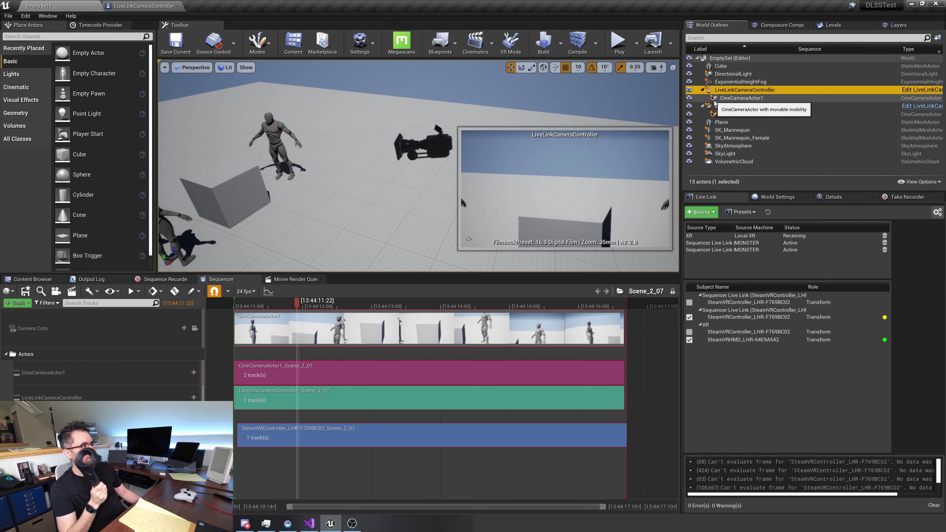
click(741, 114)
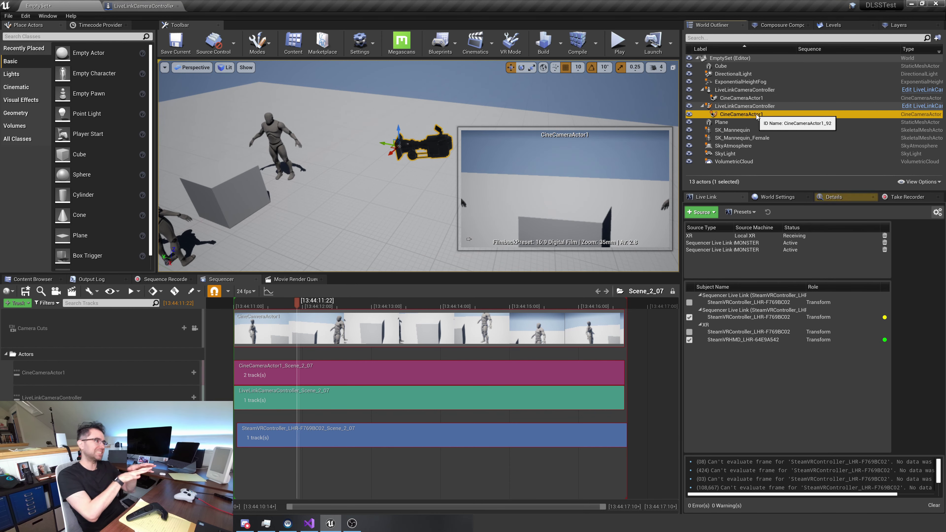
Step: Clear the "auto" filter in LiveLinkCameraController's details, shift one of the two controllers along X, and undo the move
click(749, 89)
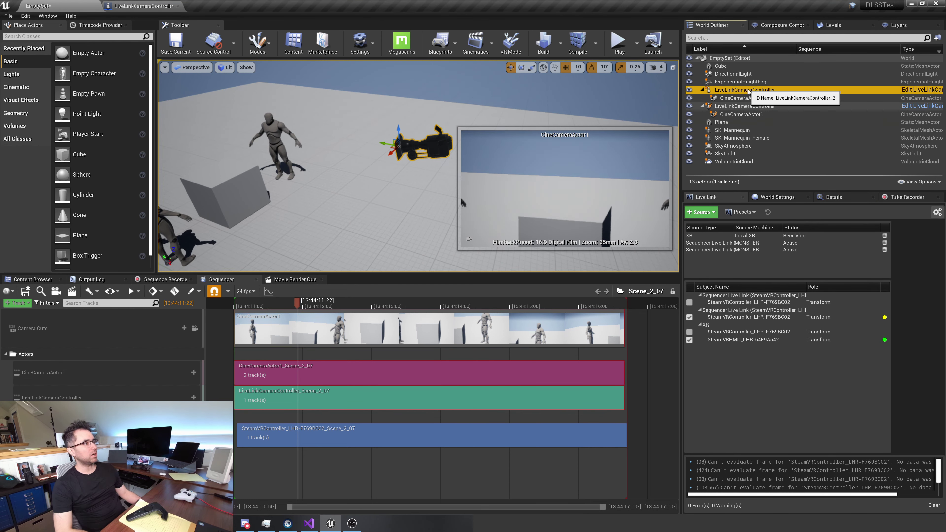
click(774, 197)
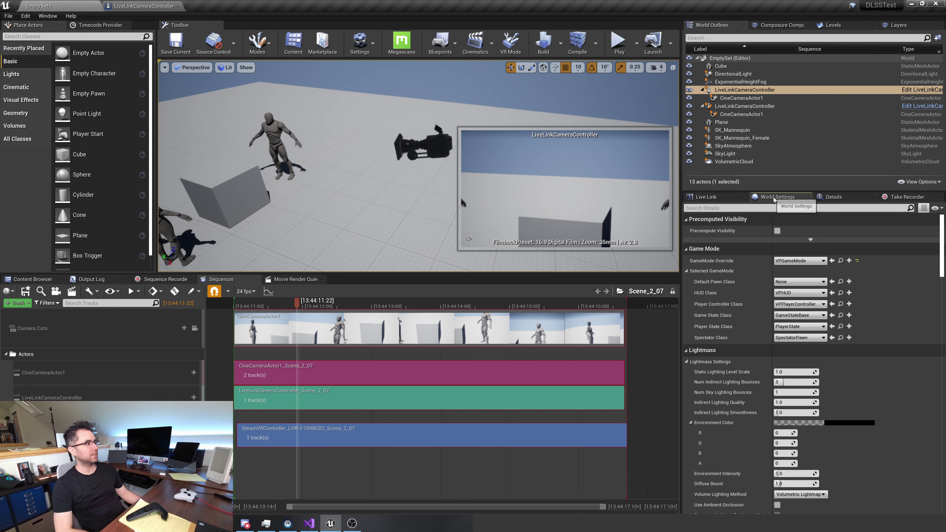
click(834, 198)
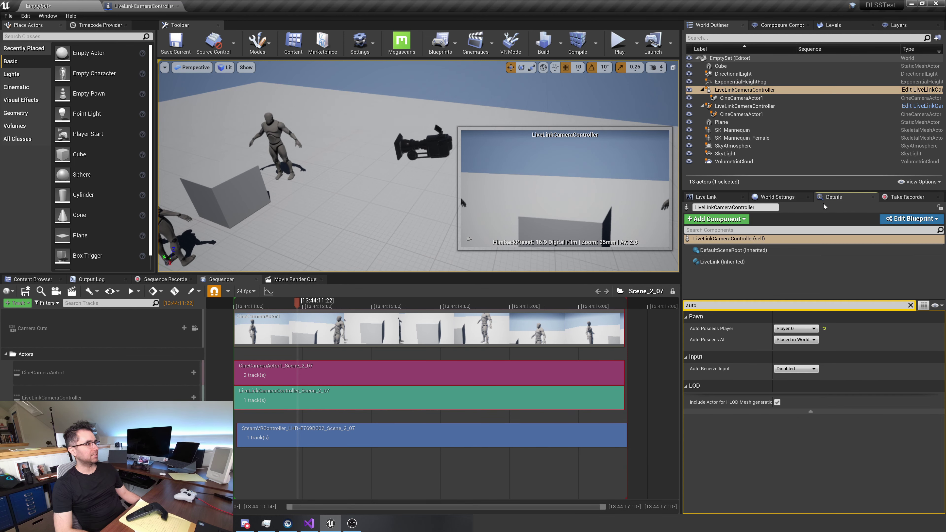
click(910, 306)
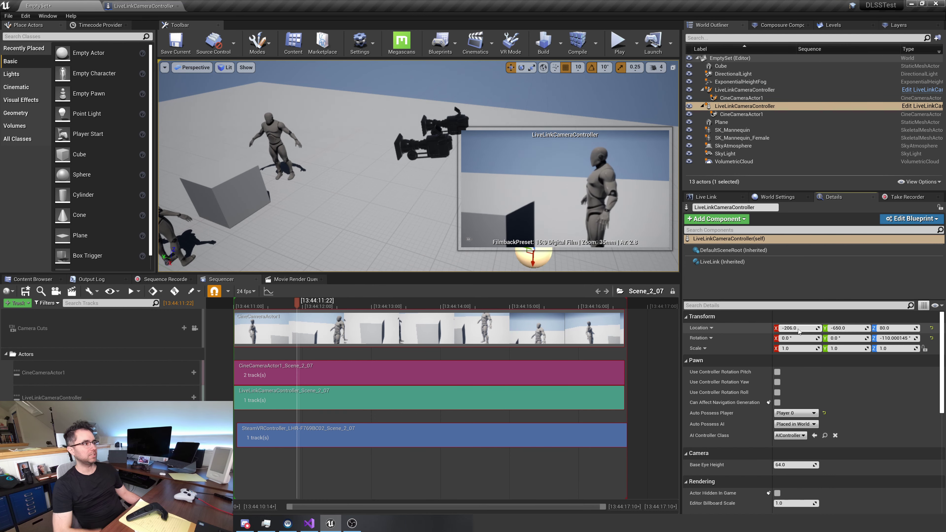
key(ctrl+z)
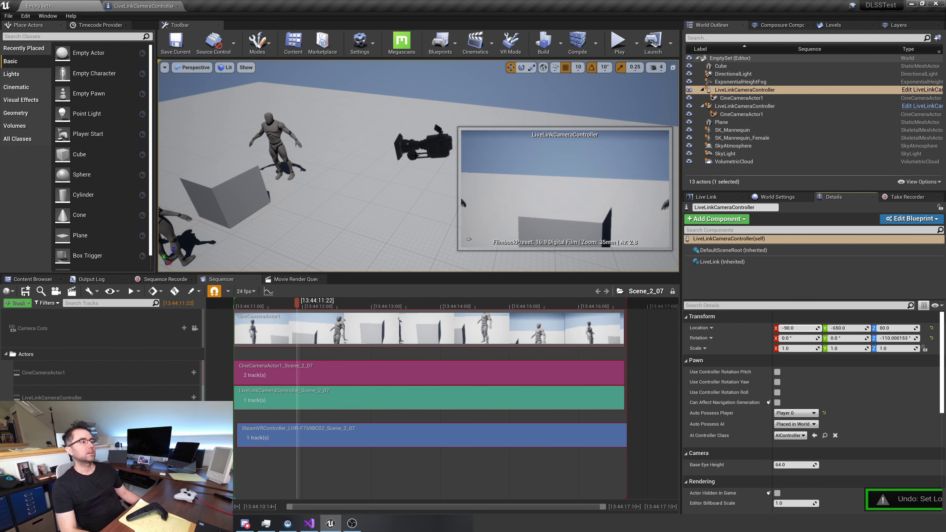
Step: In the Google Sheets table, enter Yes for Controlled and Yes for Duplicate on row 9, ending at cell B10
key(alt+Tab)
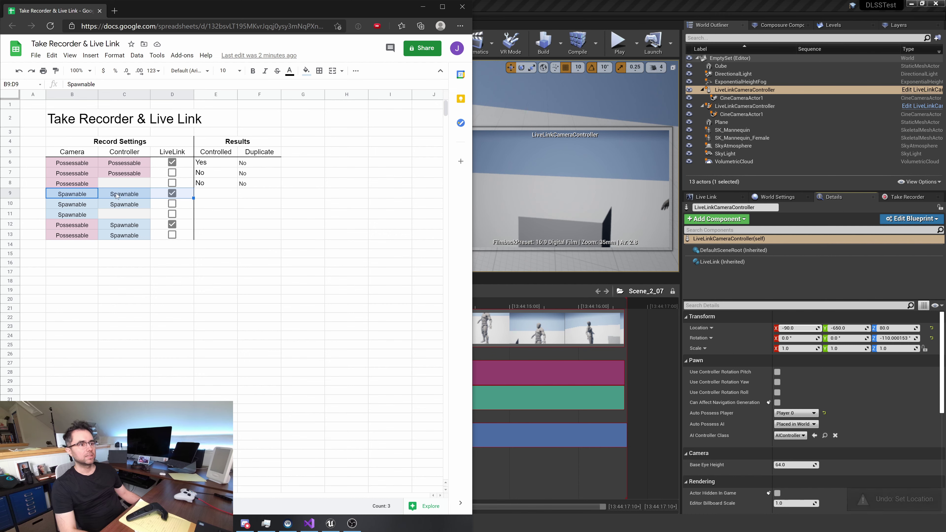
click(214, 194)
text(Yes)
key(Tab)
key(Left)
key(Left)
key(Left)
key(Left)
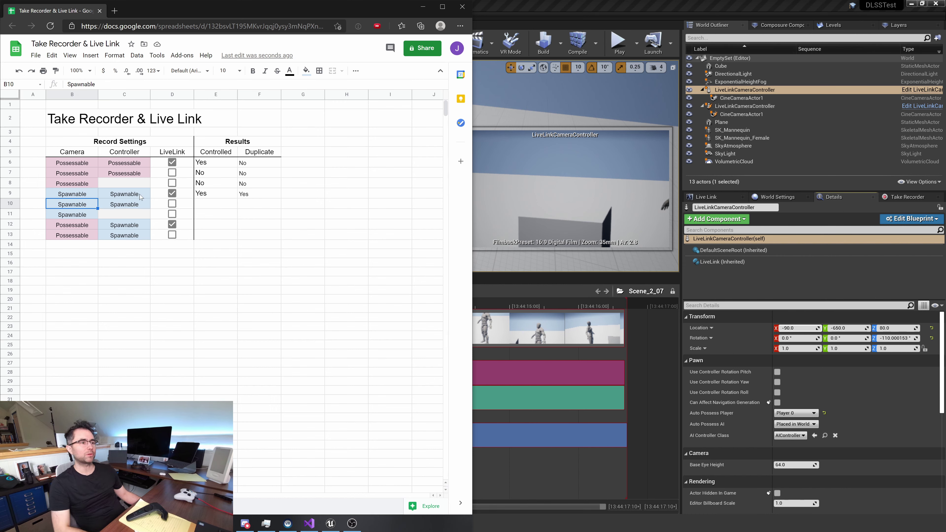
Step: In Take Recorder, leave the reviewed take for a new pending one and disable the SteamVRController Live Link source, checking against the spreadsheet
click(907, 198)
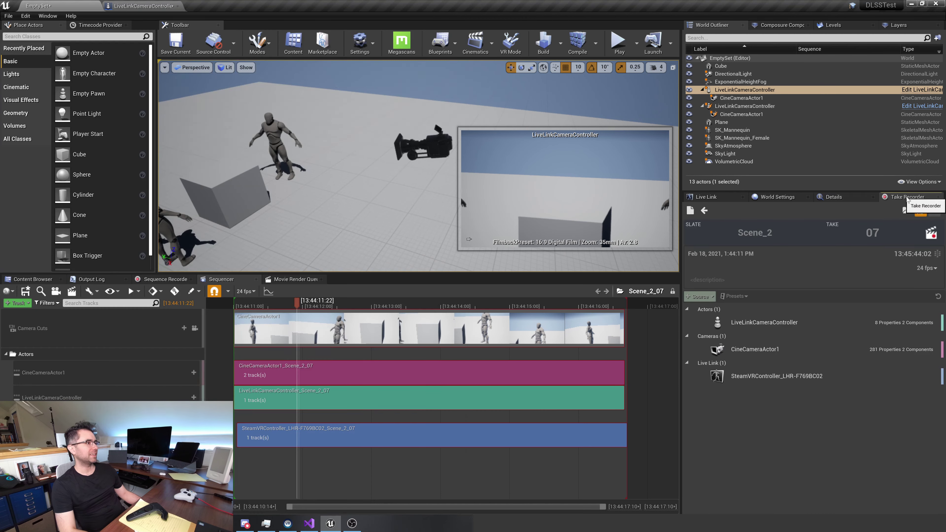
click(689, 211)
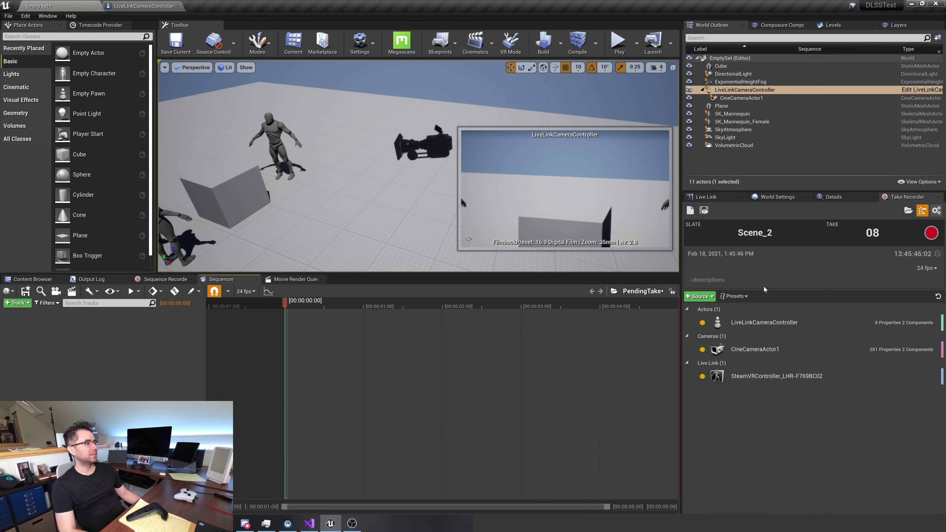
click(701, 376)
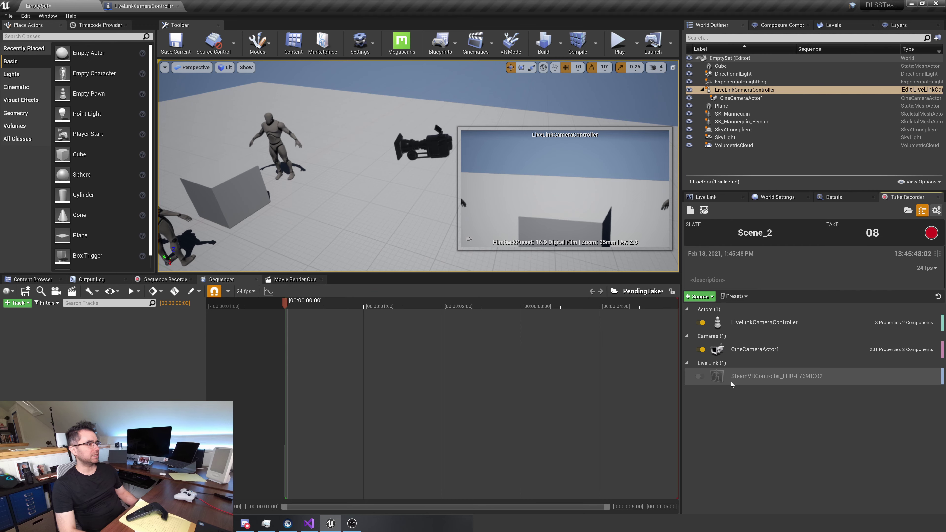
key(alt+Tab)
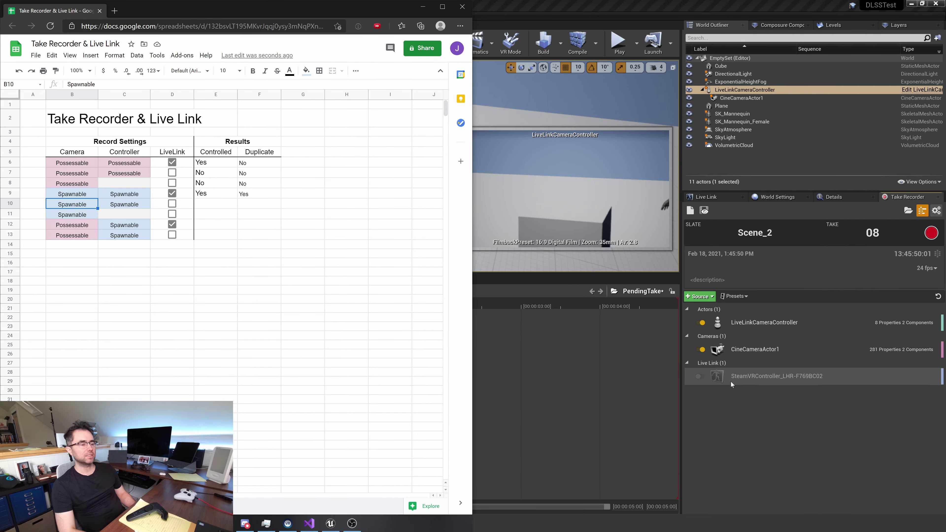
key(alt+Tab)
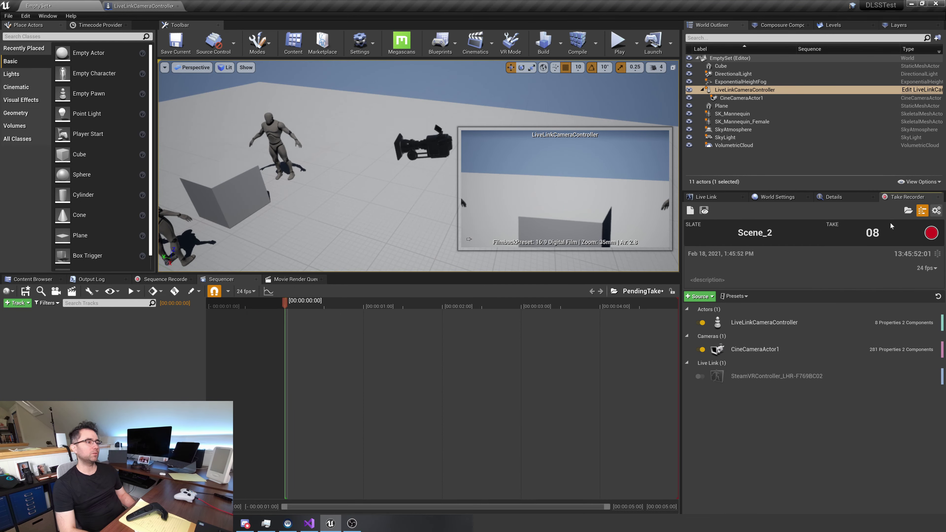
Step: In the Google Sheets table, enter No for Controlled and Yes for Duplicate on row 10, and check them against the row's record settings
key(alt+Tab)
click(210, 205)
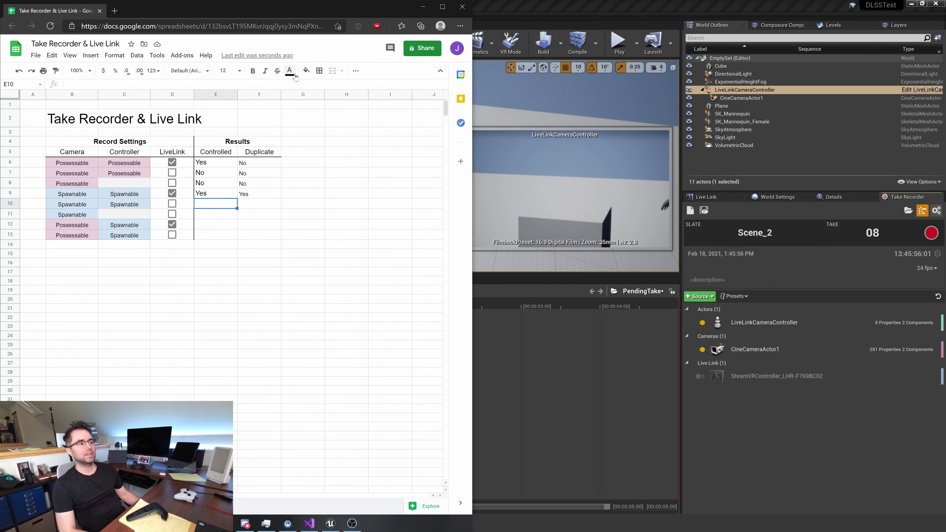
text(No)
key(Tab)
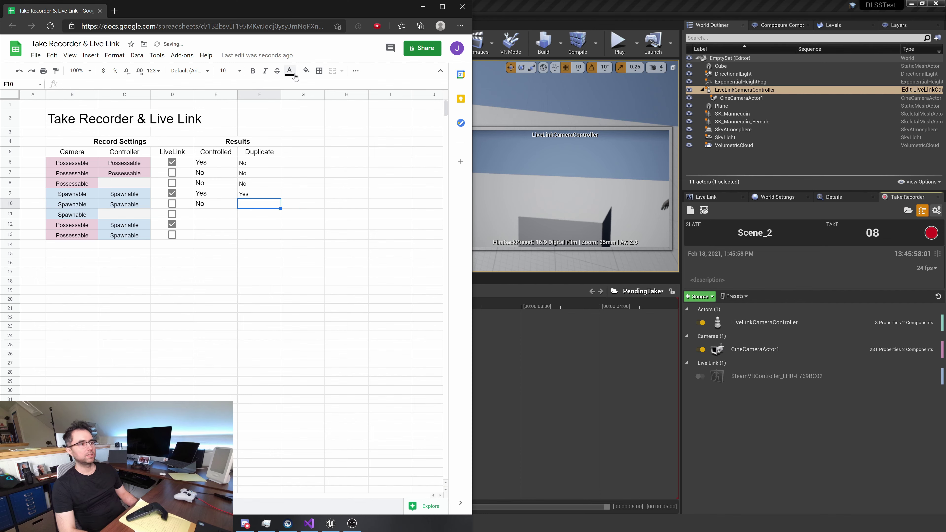
key(Up)
key(shift+Left)
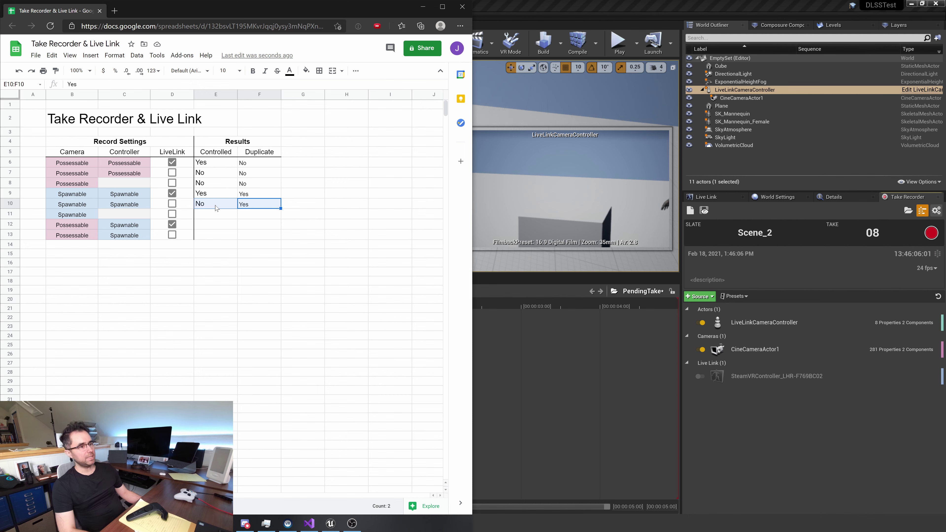
drag(80, 208, 152, 204)
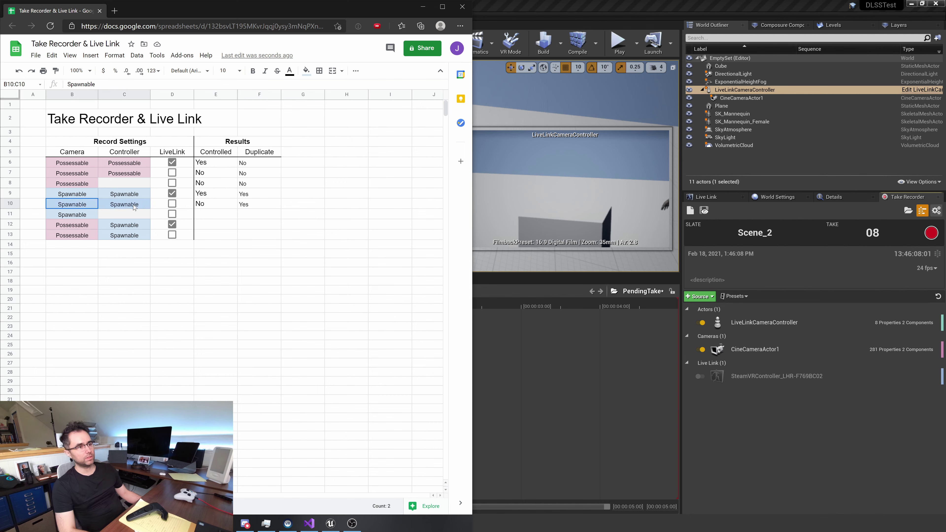
click(134, 153)
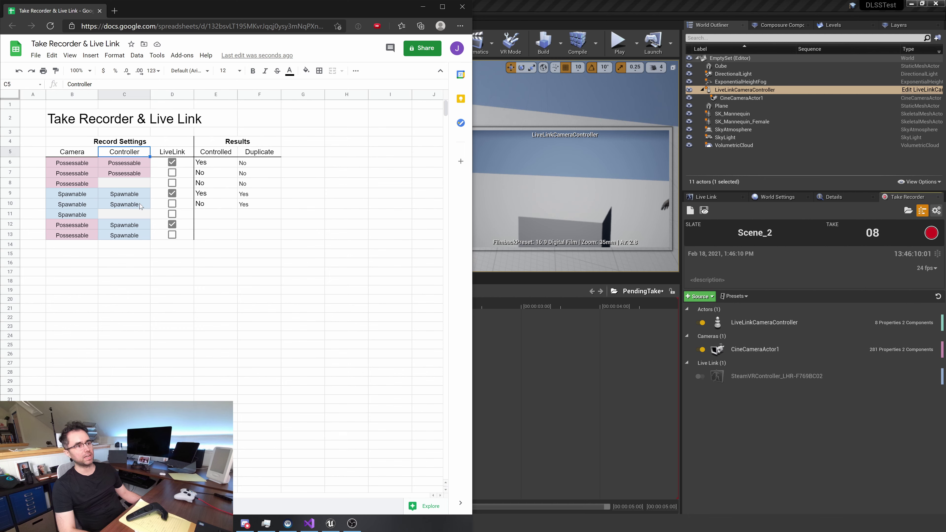
click(166, 204)
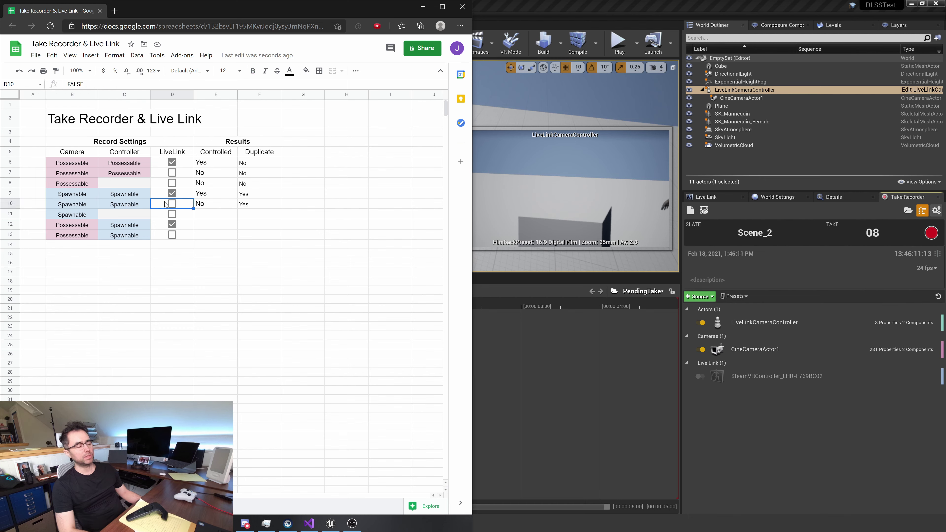
click(222, 206)
shift+click(265, 202)
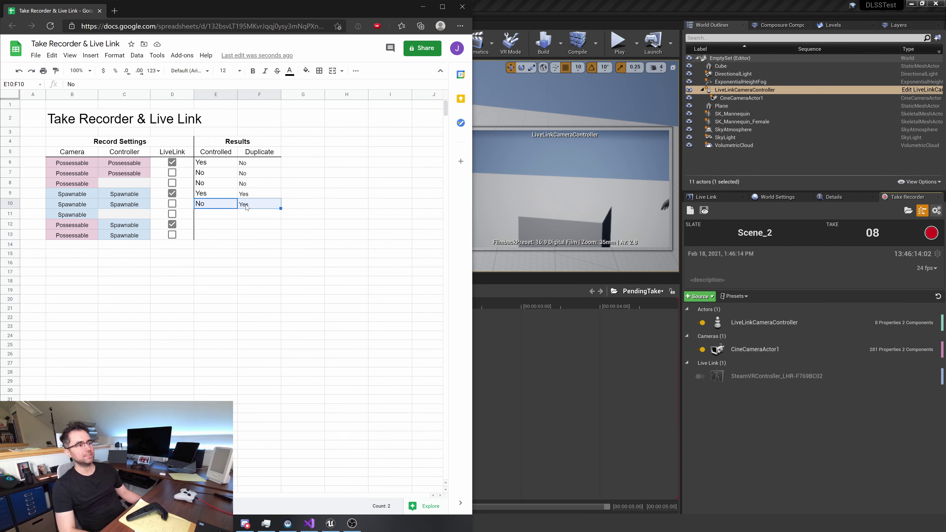
Step: Switch to Unreal Editor and briefly play the level to check the live camera movement
click(868, 484)
click(619, 41)
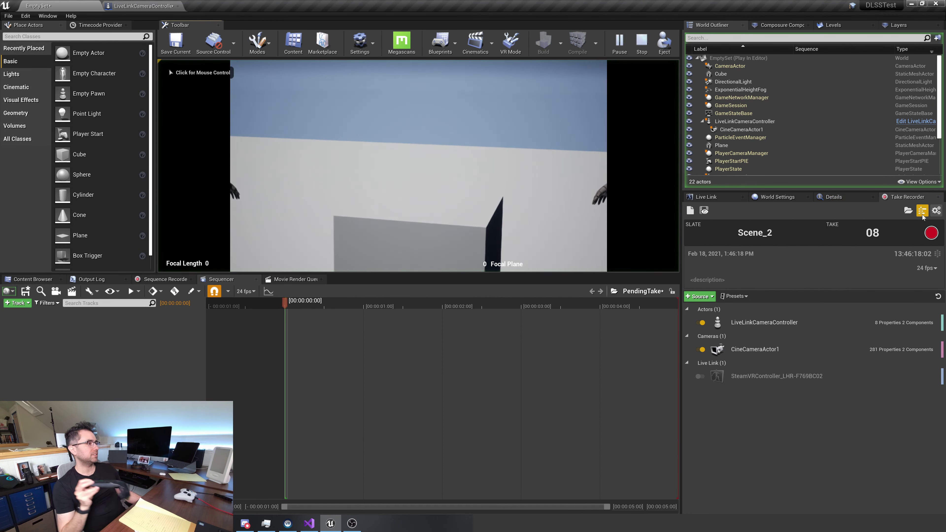
click(642, 41)
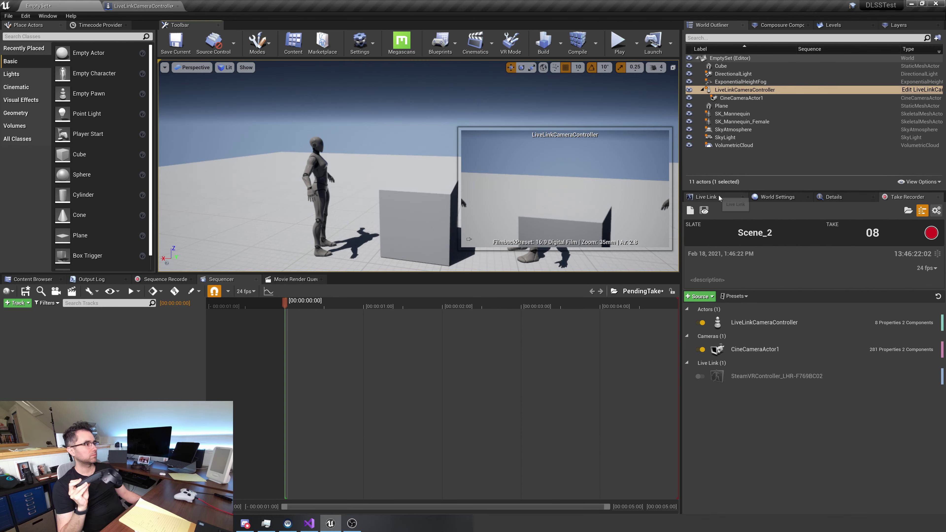
Step: Enable the XR source's SteamVRController subject in Live Link in place of the Sequencer one, and return to Take Recorder
click(706, 197)
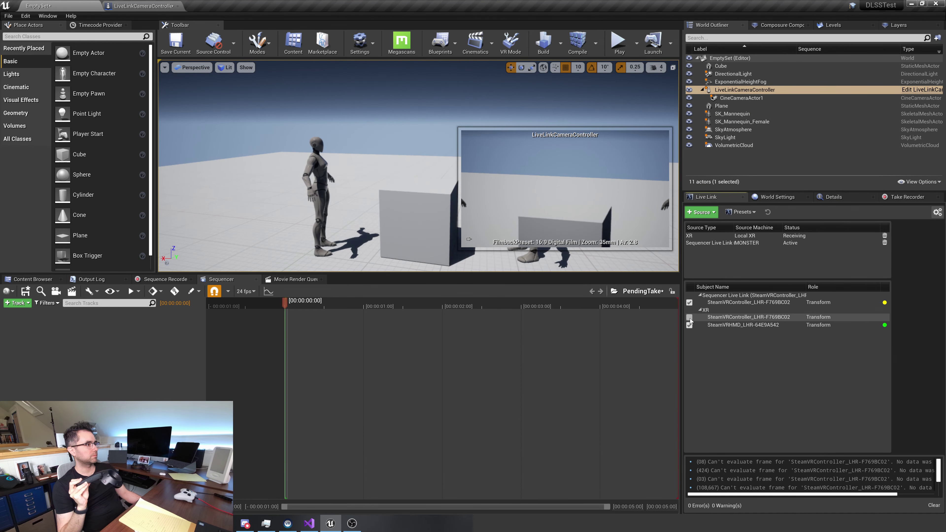
click(897, 198)
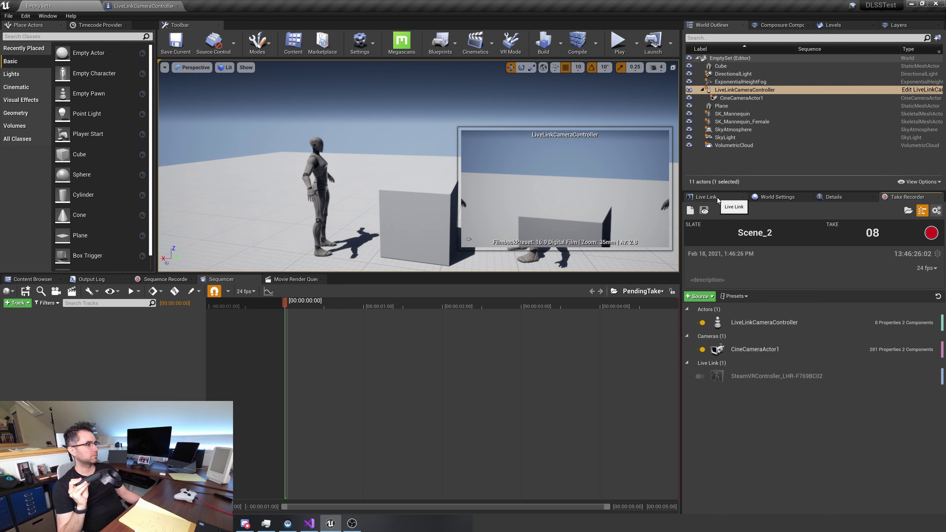
click(706, 197)
click(689, 317)
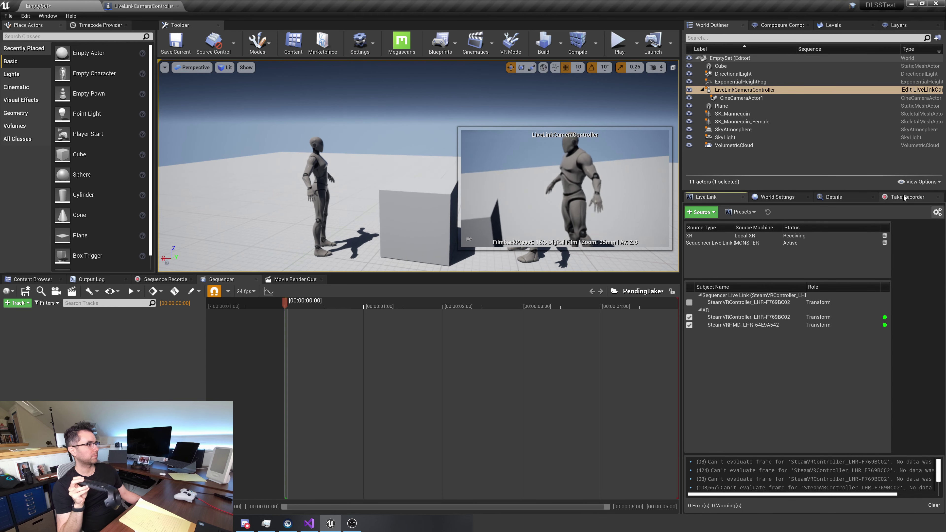
click(905, 196)
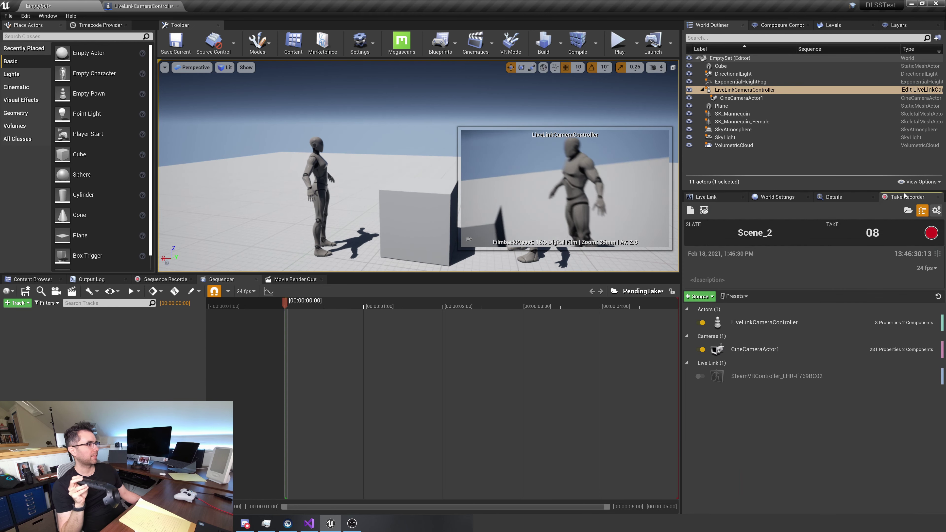
Step: Record take 08 of Scene_2 in Take Recorder while the level is playing
click(931, 232)
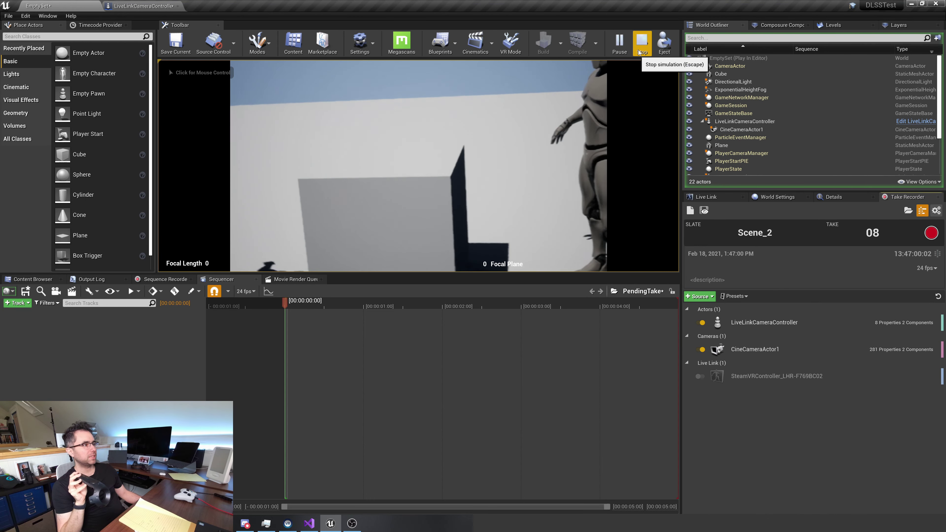
click(932, 232)
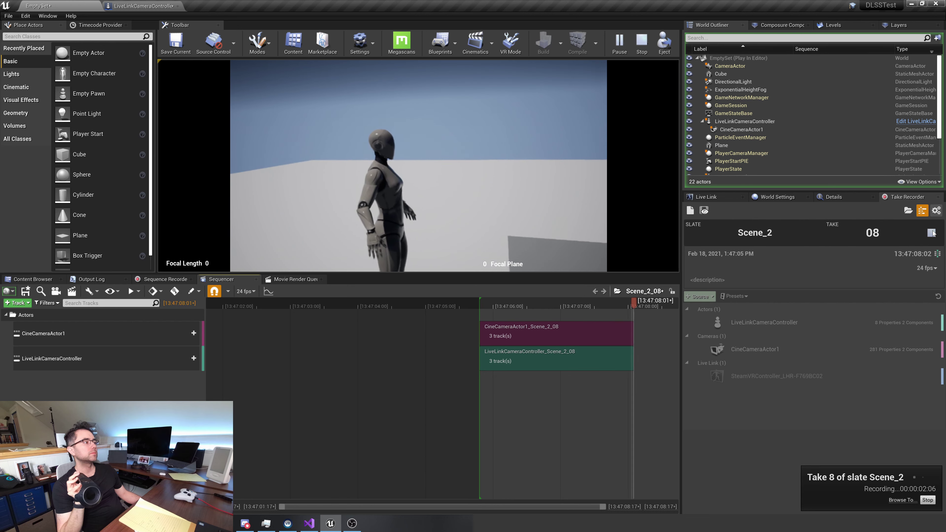
click(931, 233)
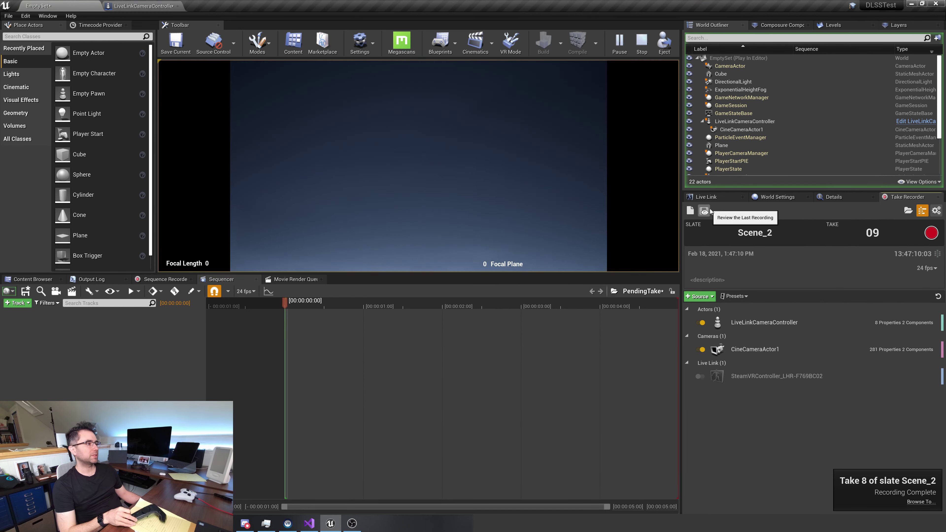
Step: Review the last recording with the viewport locked to camera cuts, scrub through it, and stop the play session
click(704, 210)
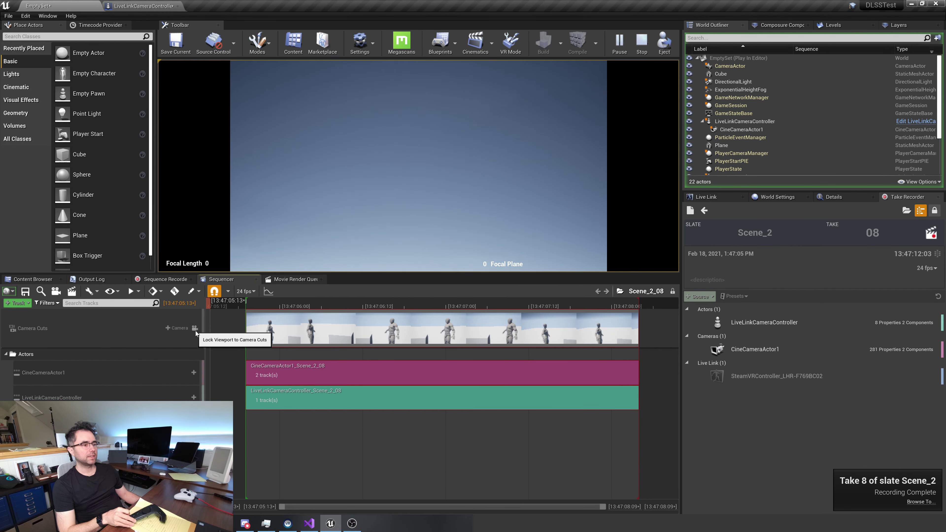
click(194, 327)
click(284, 303)
drag(297, 305, 338, 305)
drag(409, 303, 311, 305)
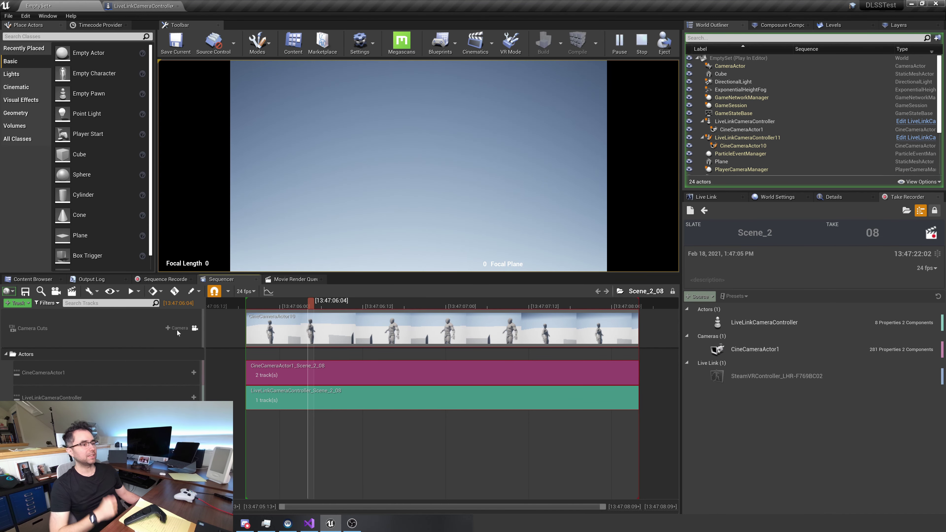
click(193, 224)
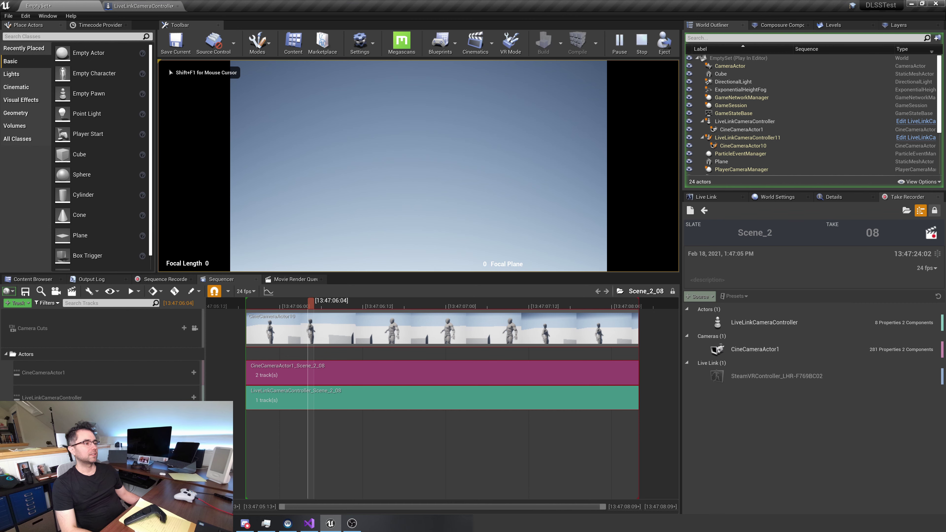
key(Escape)
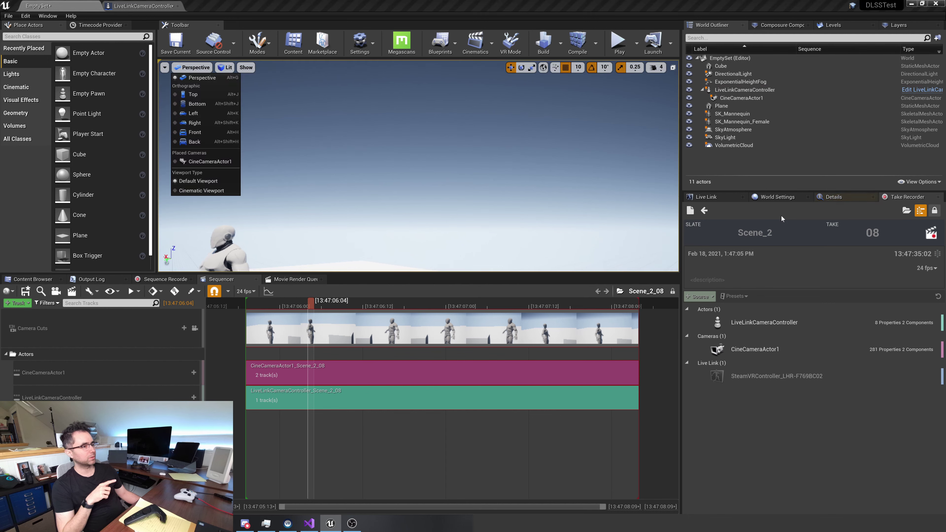
Step: Scrub the take in a wide perspective view and compare the original and spawned cameras and controllers in the World Outliner
right_drag(461, 214, 461, 213)
right_drag(372, 223, 372, 223)
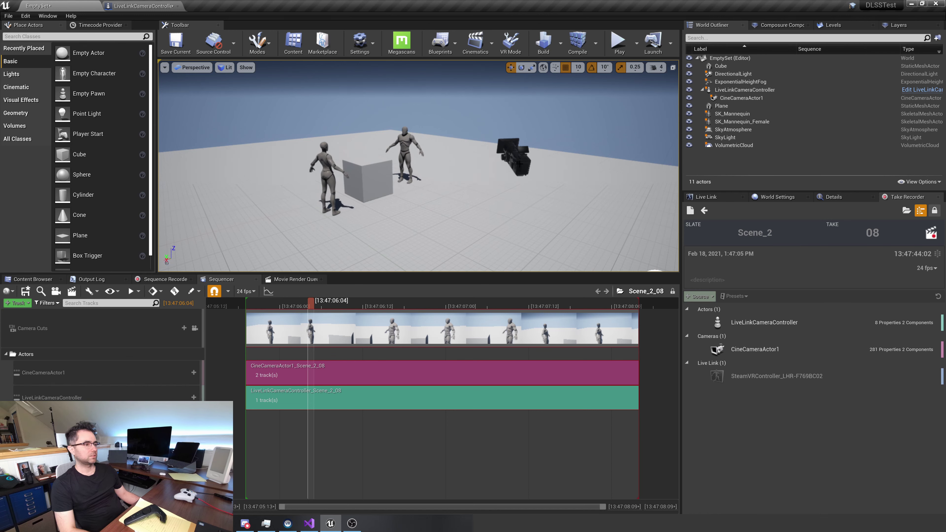
drag(267, 307, 325, 307)
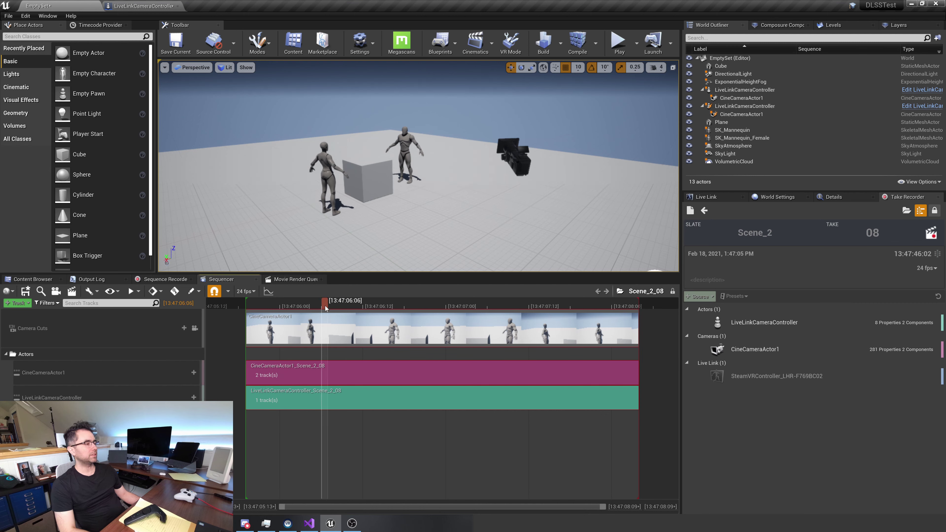
click(741, 98)
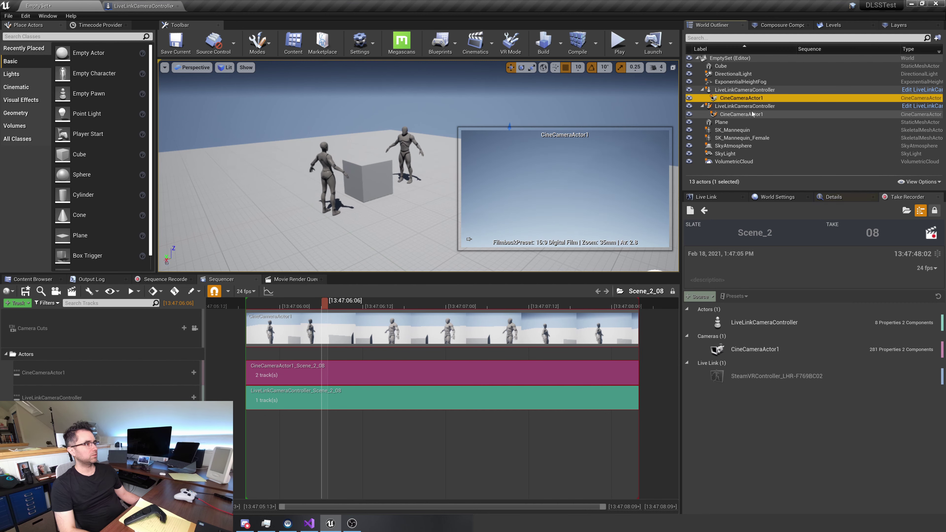
ctrl+click(751, 114)
click(756, 106)
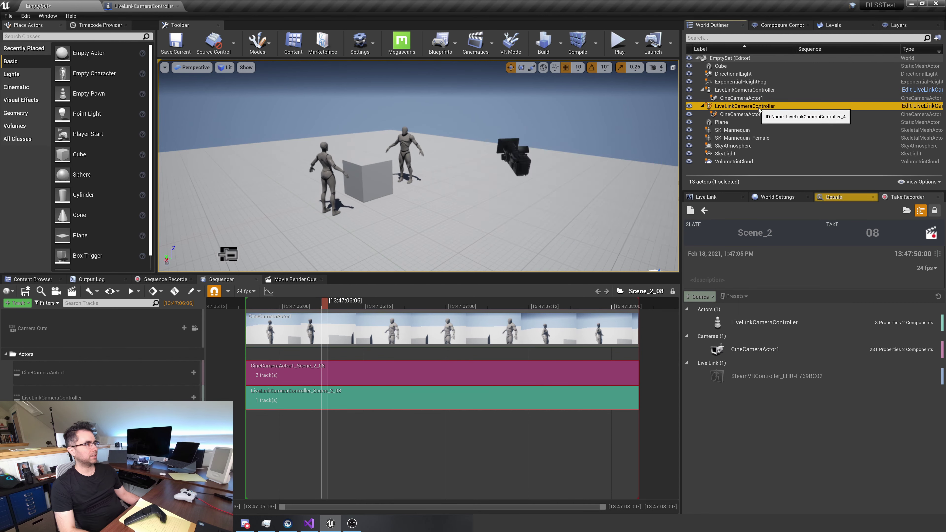
Step: Show LiveLinkCameraController's details, shift one of the two controllers along X to 214, and undo the move
click(833, 197)
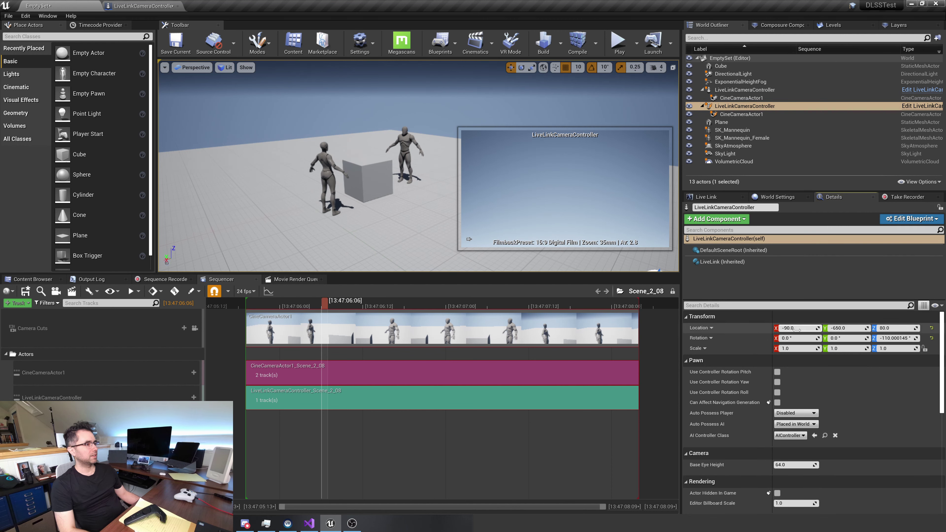
drag(797, 328, 820, 328)
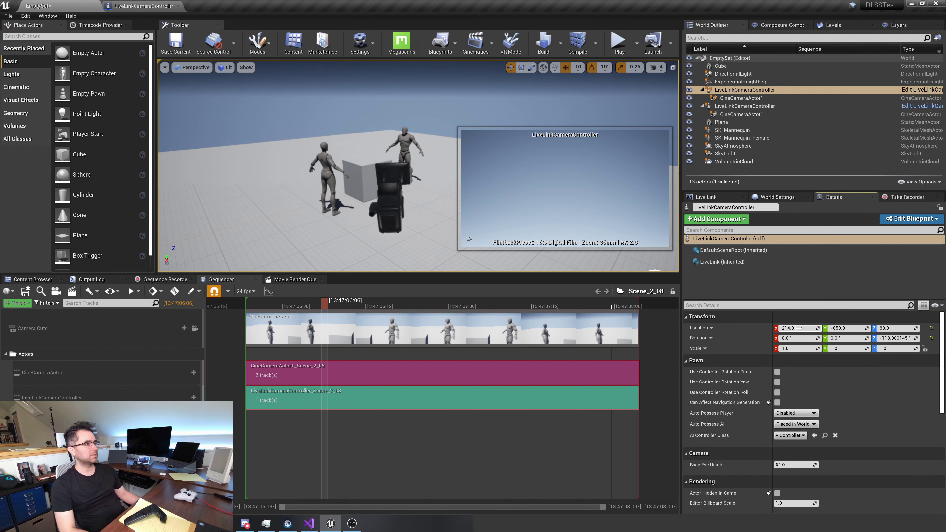
click(298, 252)
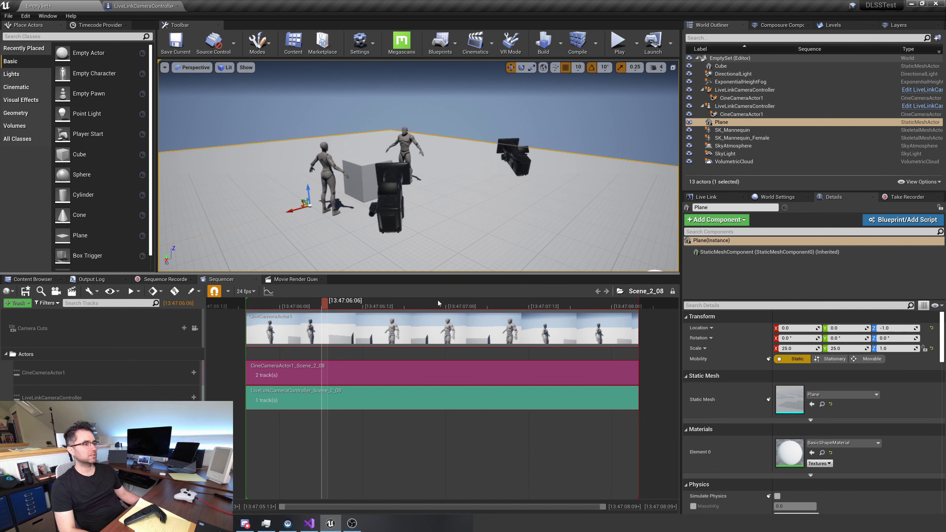
click(745, 106)
key(ctrl+z)
key(ctrl+z)
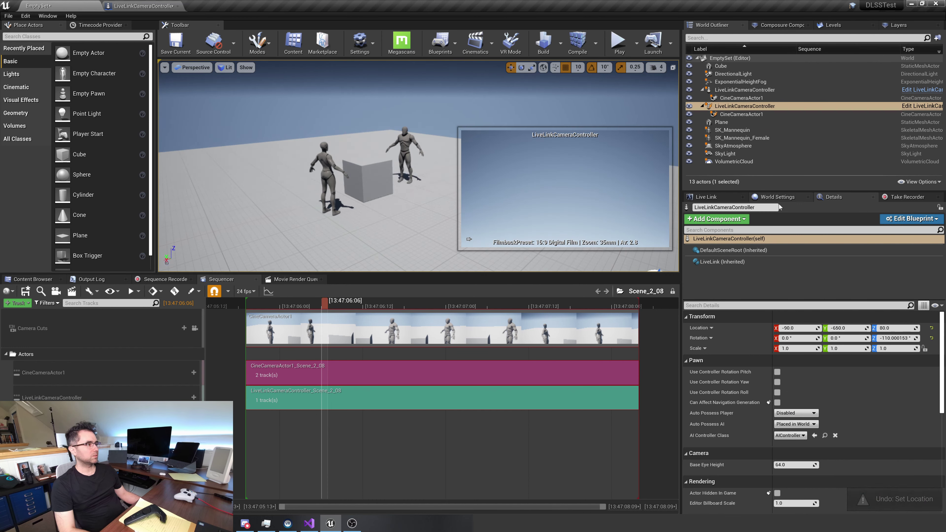
Step: Return Take Recorder from the reviewed take to the pending take, and check row 10's results in the Google Sheets table
click(908, 197)
click(704, 211)
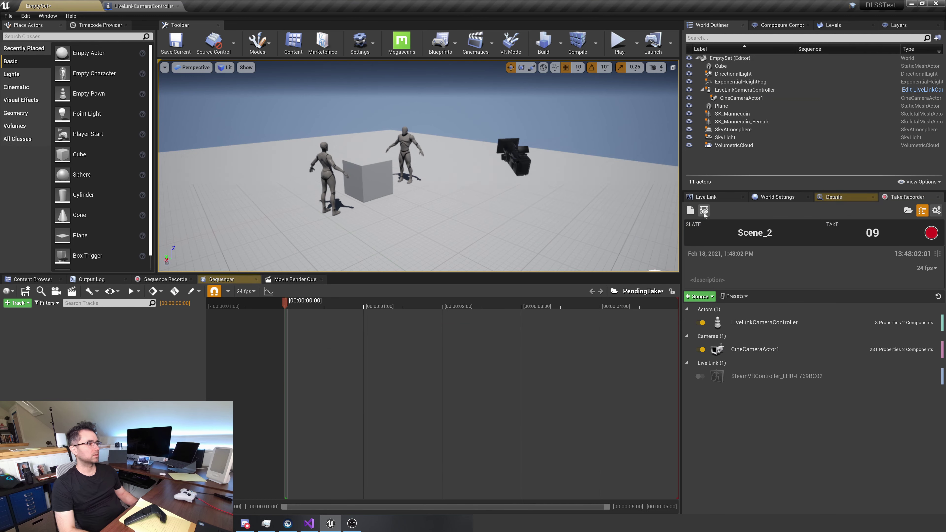
key(alt+Tab)
key(alt+Tab)
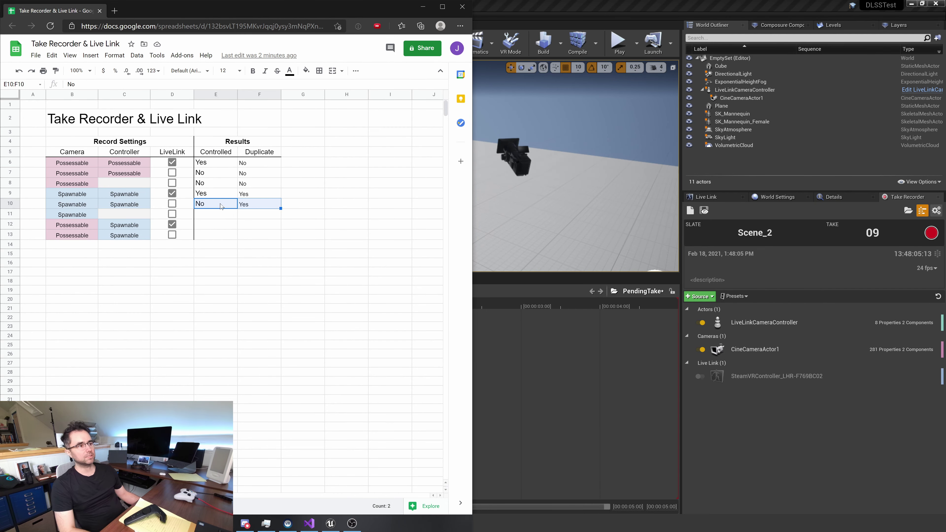
Step: Rename the Controlled header in E5 as "Controlled by Sequencer" and make row 5 taller
click(222, 207)
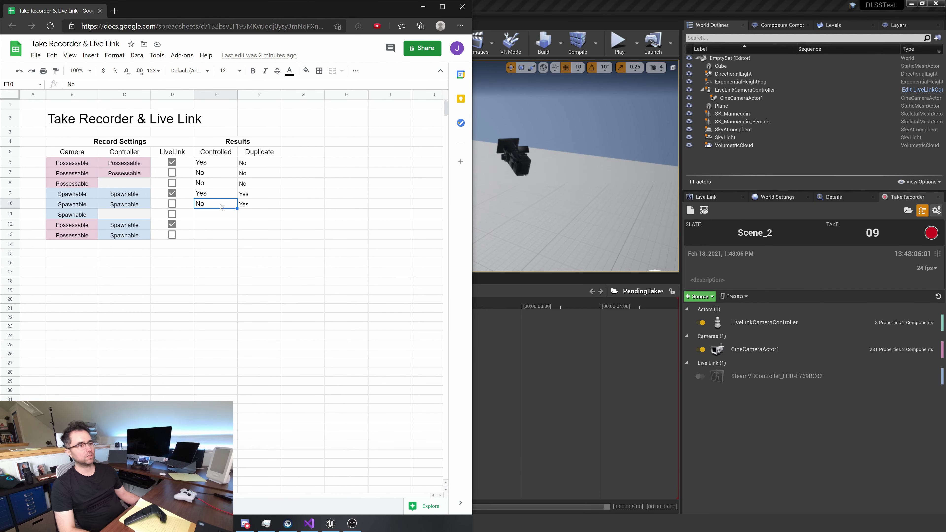
click(255, 207)
click(216, 152)
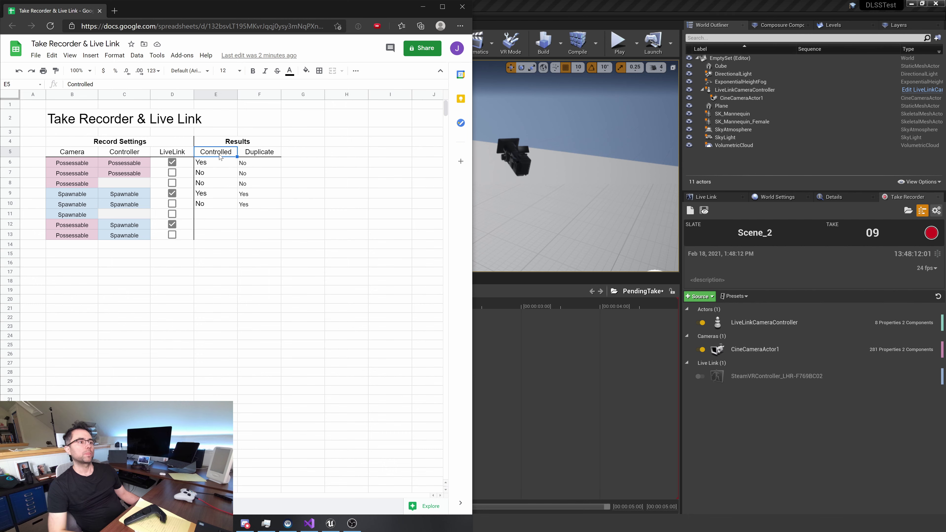
text(cer)
key(Return)
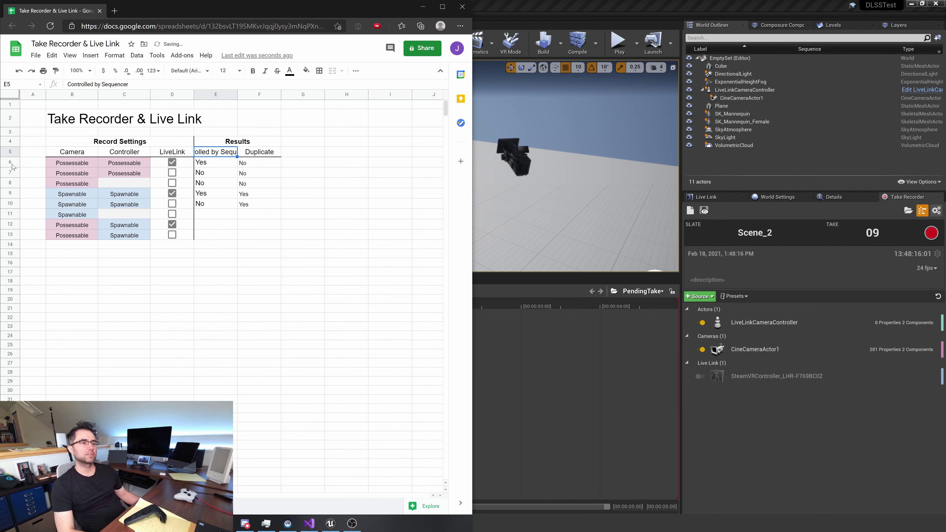
drag(12, 157, 11, 168)
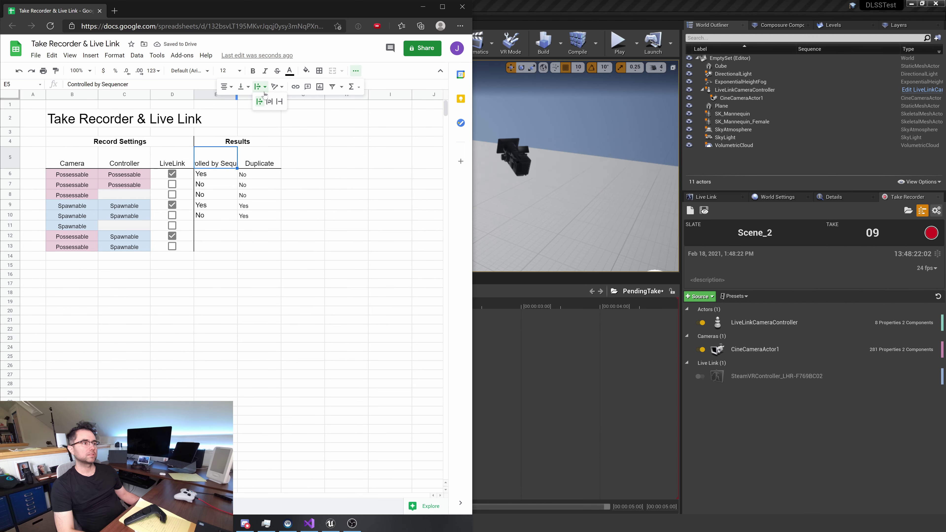
Step: Rename the Duplicate header in F5 as "Duplicate Actors" and wrap the text in both result headers
text(ctors)
key(Return)
click(264, 157)
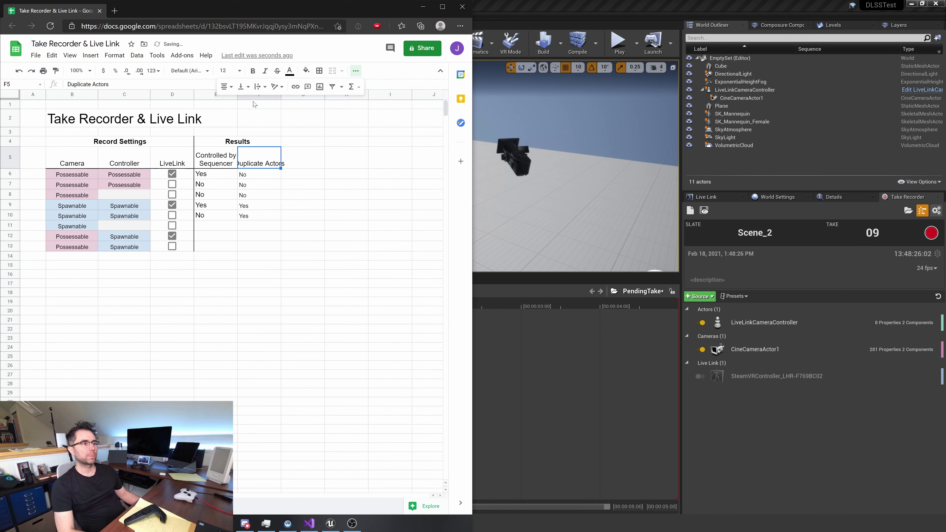
click(222, 163)
Step: Check row 11's spawnable camera setting, switch to Unreal, and disable the LiveLinkCameraController source in Take Recorder
click(218, 228)
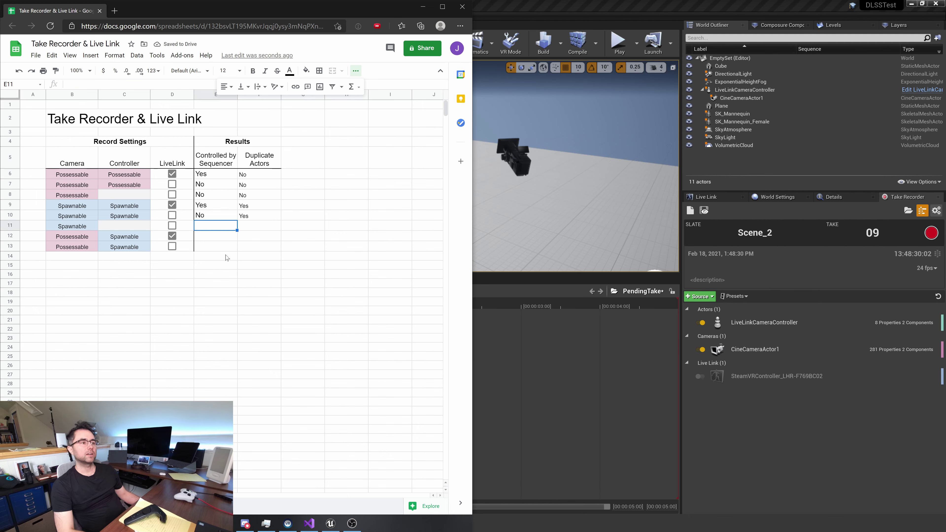
click(72, 230)
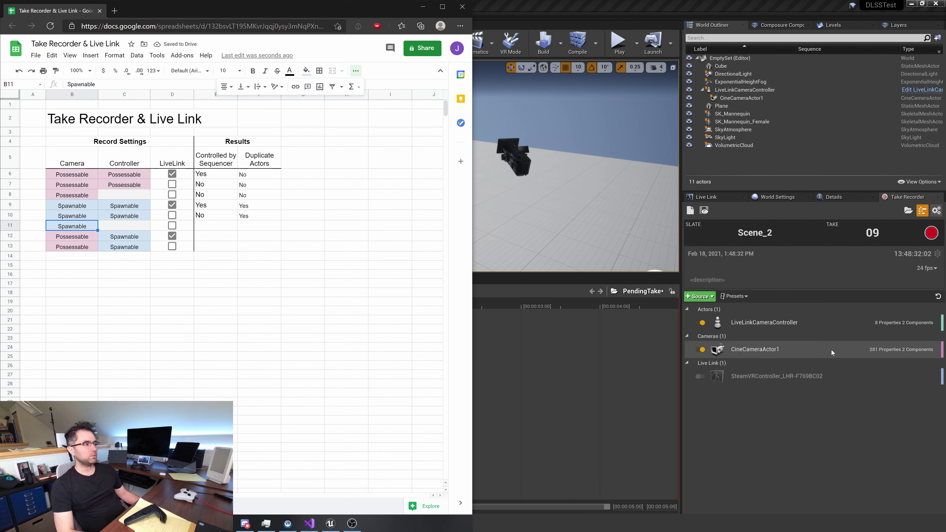
click(785, 429)
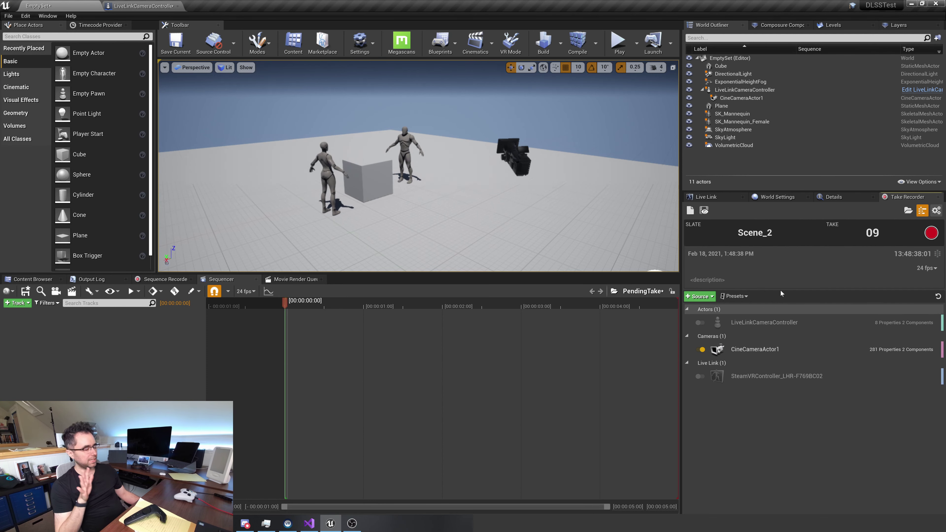
Step: Start a play session and record take 09 of Scene_2 with only CineCameraActor1 enabled
click(618, 41)
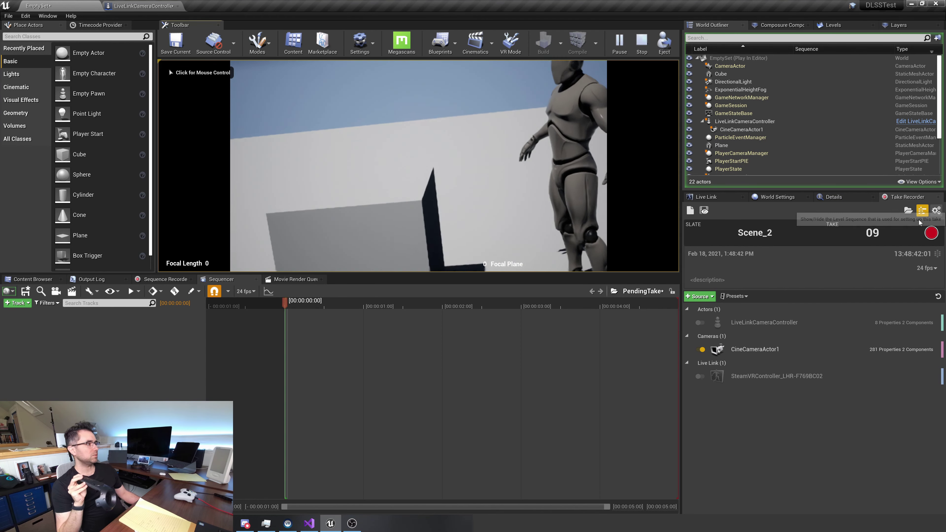
click(931, 233)
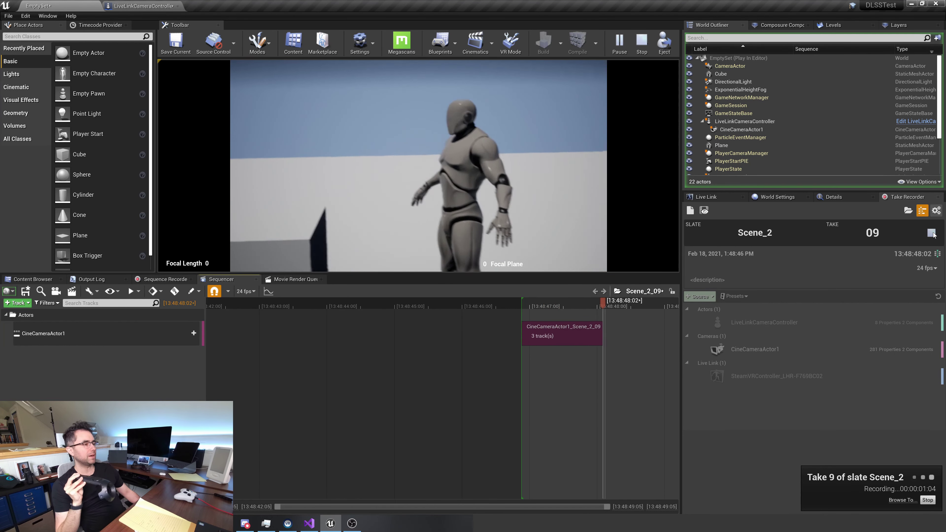
click(932, 233)
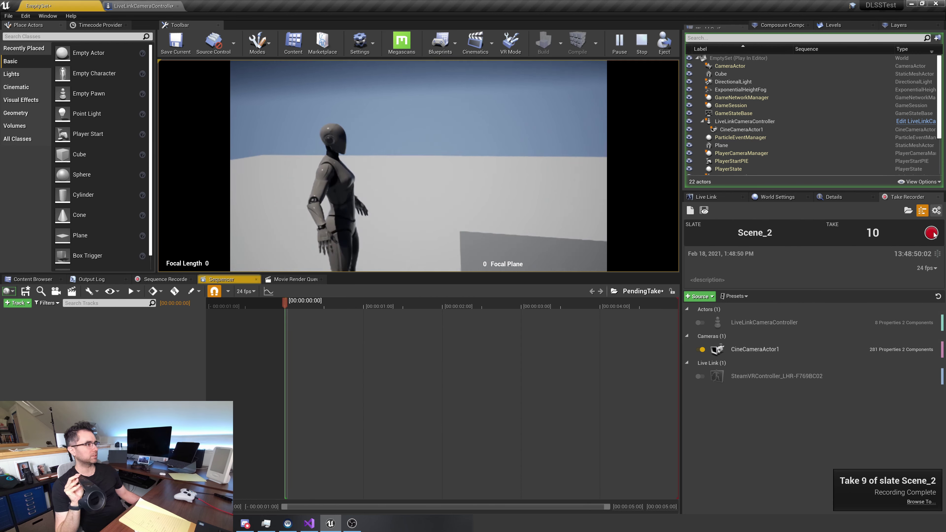
Step: Review the last recording, play it with the viewport locked to camera cuts, unlock it, and move the playhead to 13:48:47:11
click(704, 210)
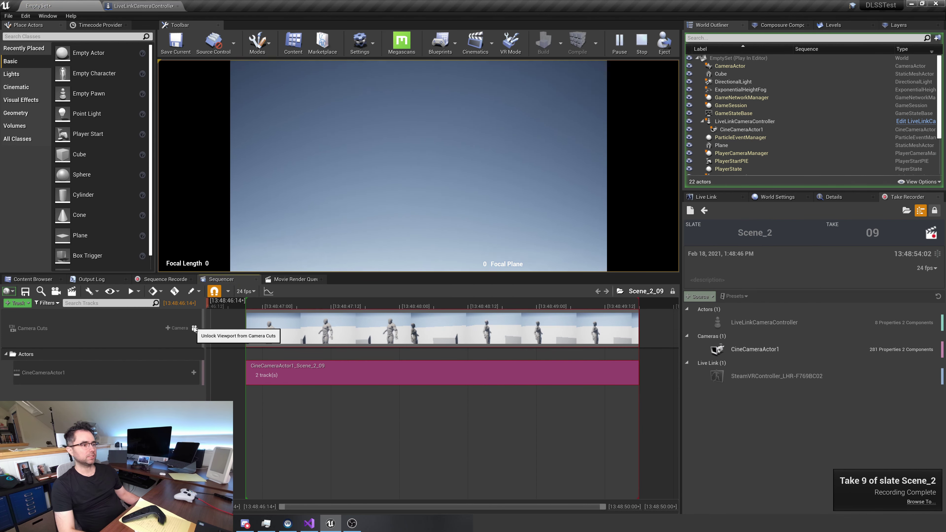
key(space)
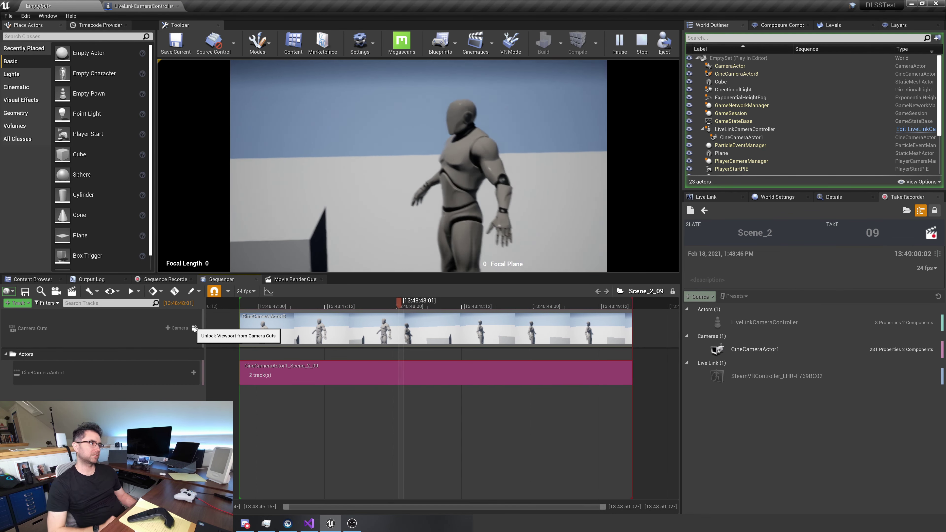
click(194, 328)
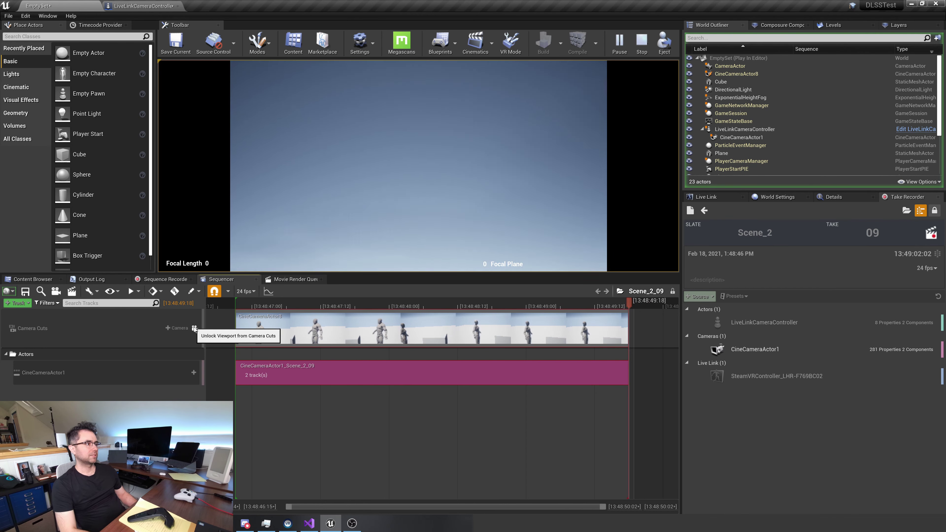
scroll(753, 122, down, 3)
scroll(753, 122, up, 3)
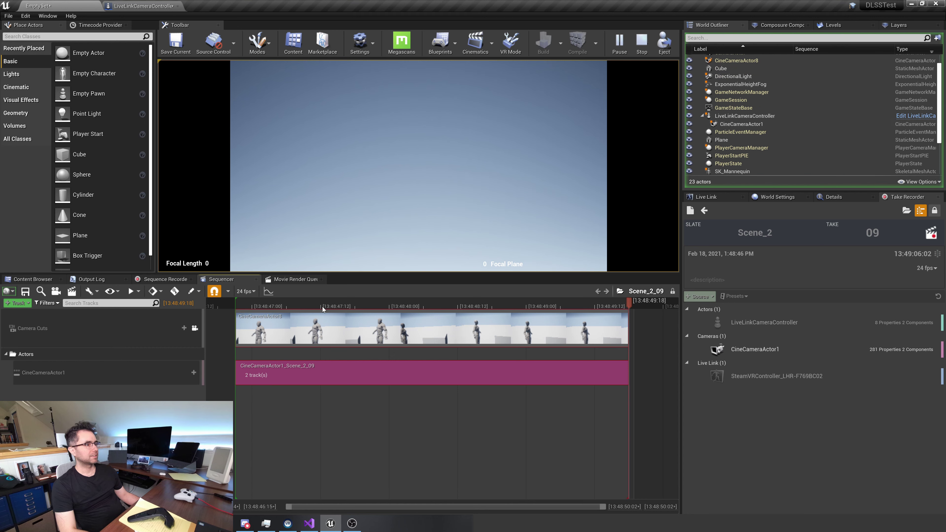
click(322, 309)
scroll(791, 84, up, 2)
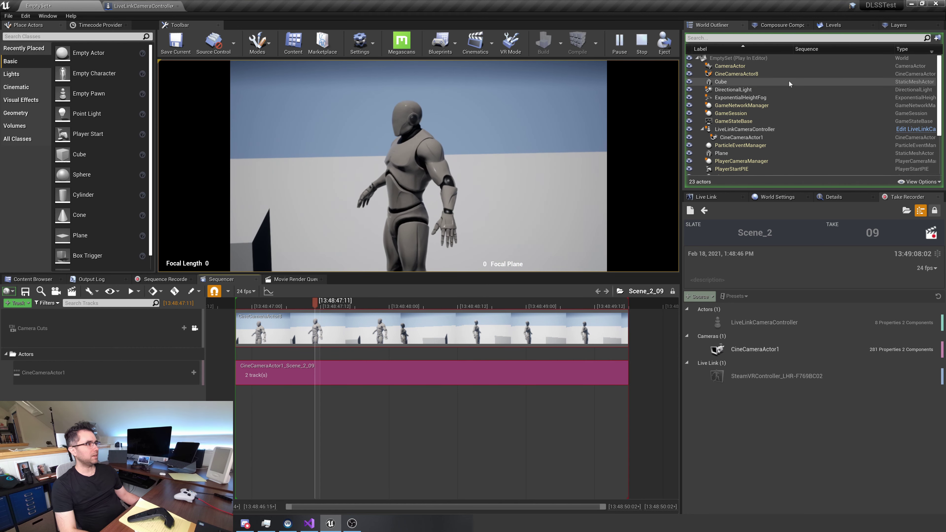
Step: Compare the spawned CineCameraActor8 with CineCameraActor1 and CameraActor in the World Outliner
click(790, 75)
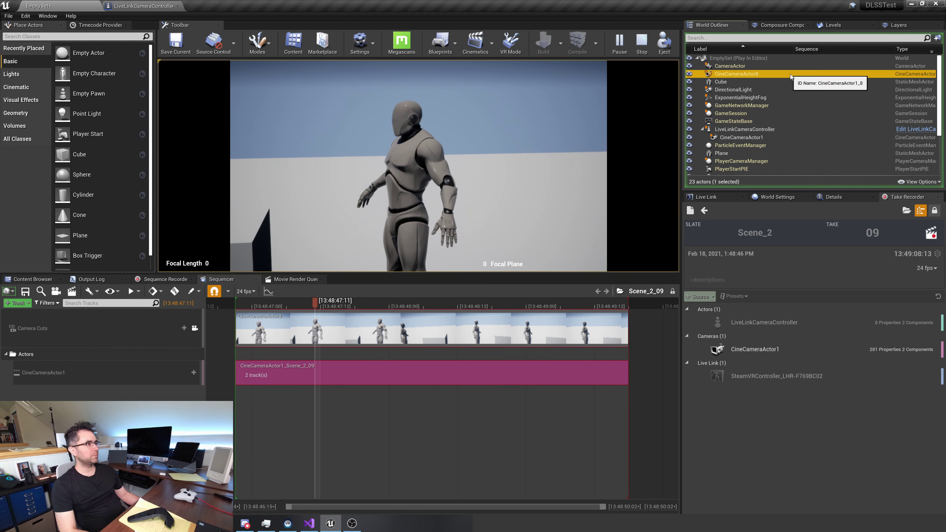
ctrl+click(761, 137)
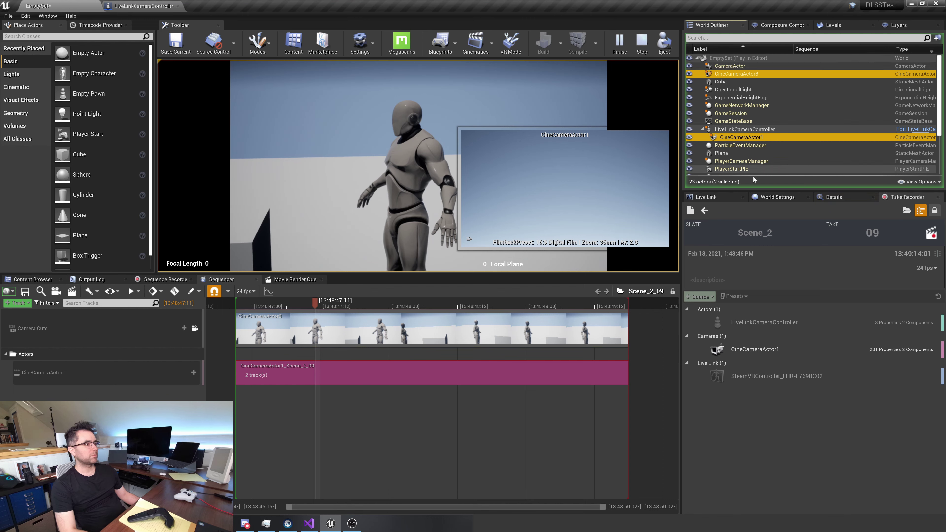
click(751, 74)
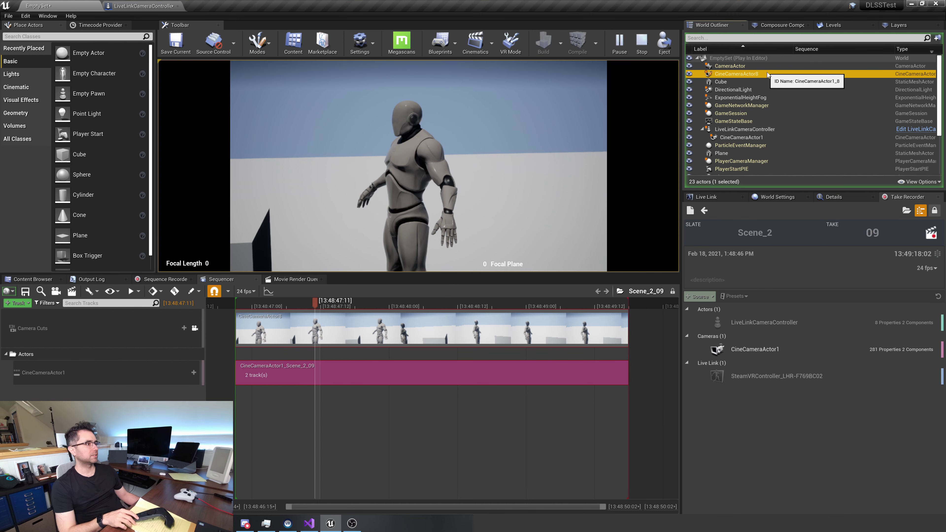
click(761, 66)
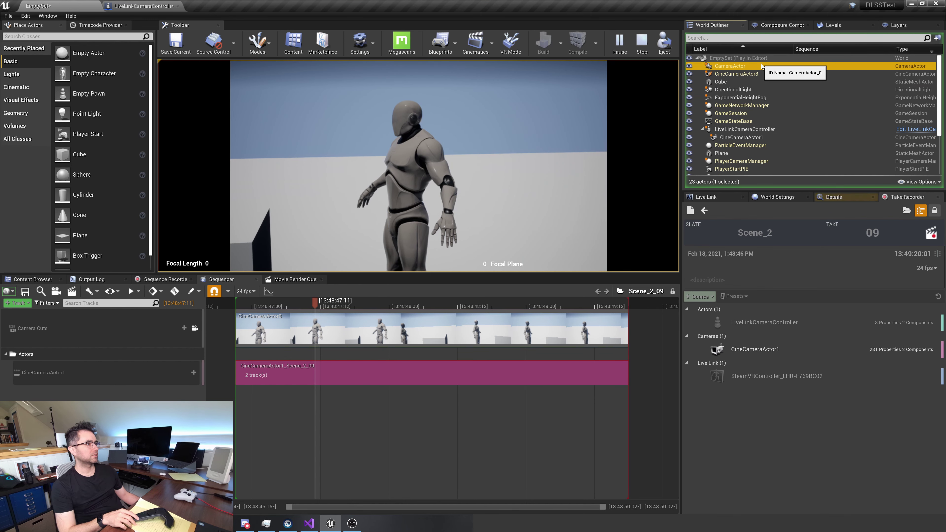
click(760, 74)
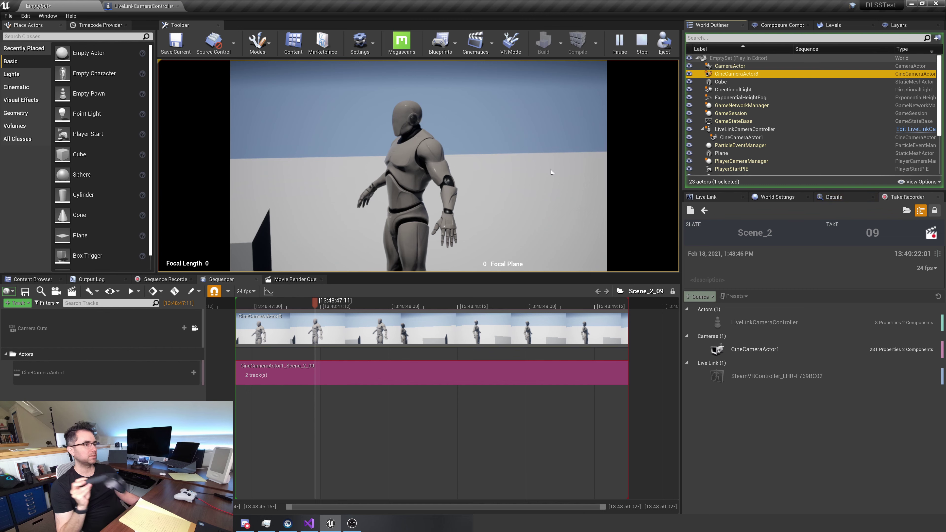
Step: Scrub the take to 13:48:47:15, check the view with the camera cuts lock toggled, and stop the play session
drag(315, 302, 338, 309)
click(195, 327)
click(290, 224)
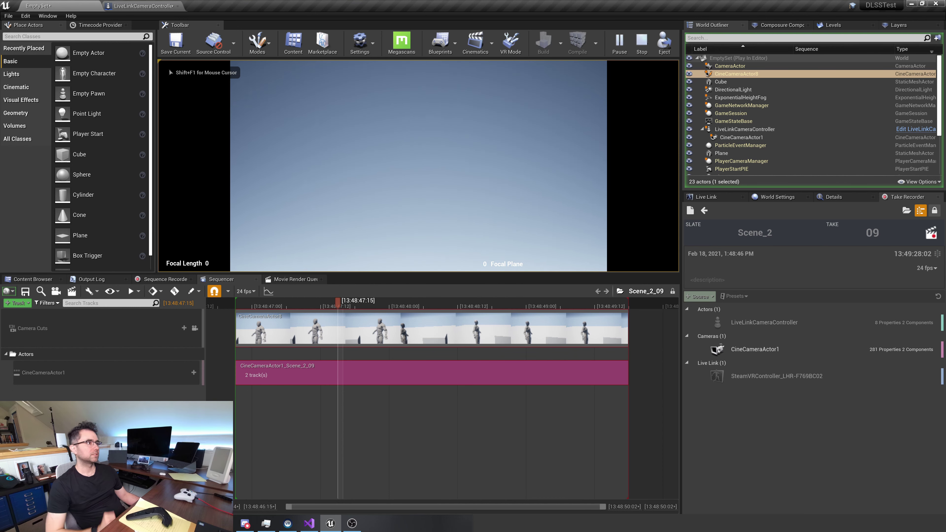
key(Escape)
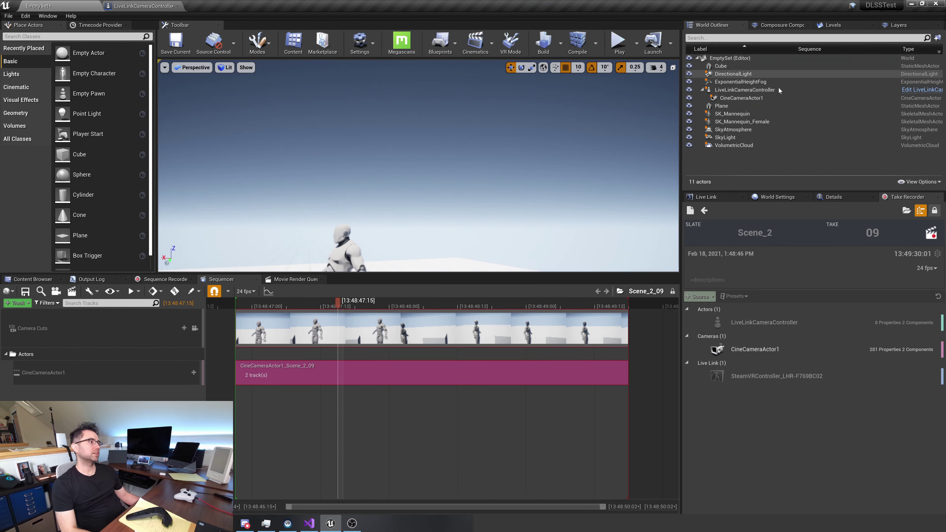
Step: Scrub the take in the editor with the spawned CineCameraActor1's preview shown, and inspect the tracks inside its CineCameraActor1_Scene_2_09 subsequence
drag(478, 305, 492, 304)
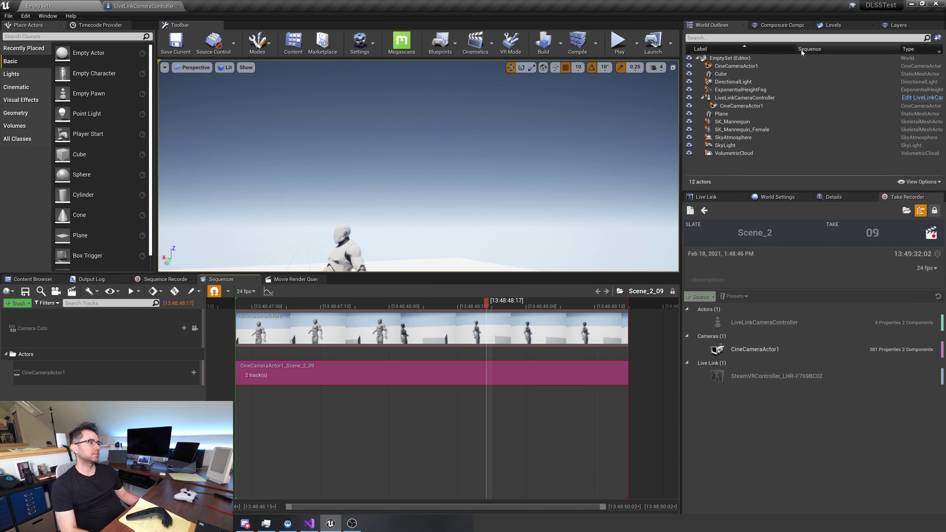
click(784, 65)
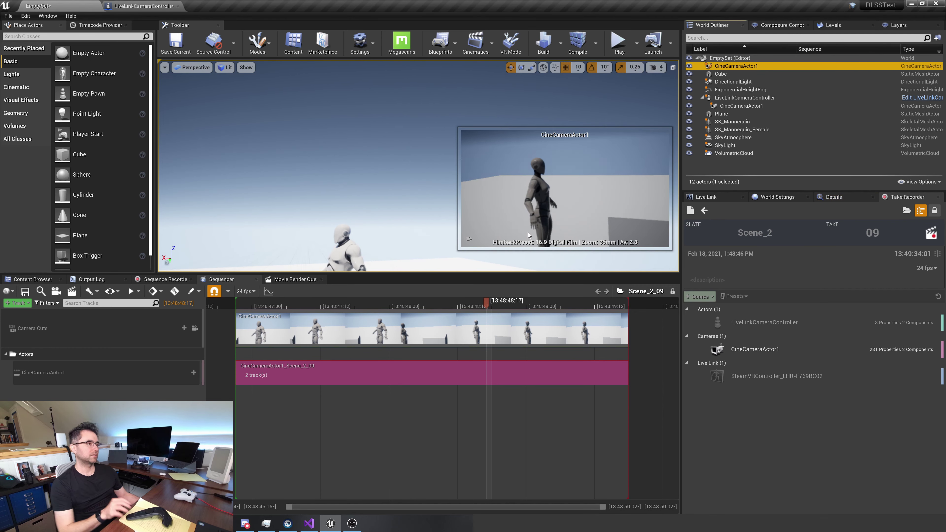
mouse_move(488, 304)
mouse_down()
mouse_move(407, 304)
mouse_move(500, 305)
mouse_move(470, 305)
mouse_up()
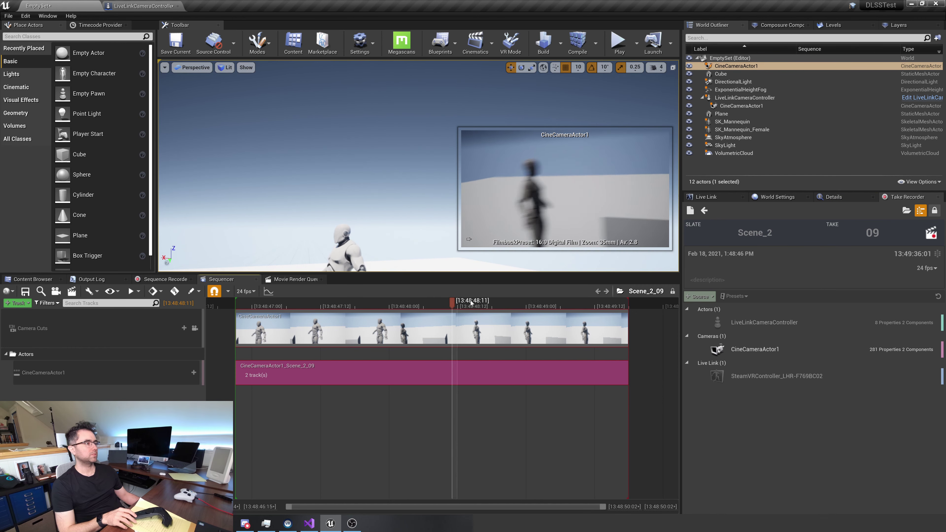
click(763, 66)
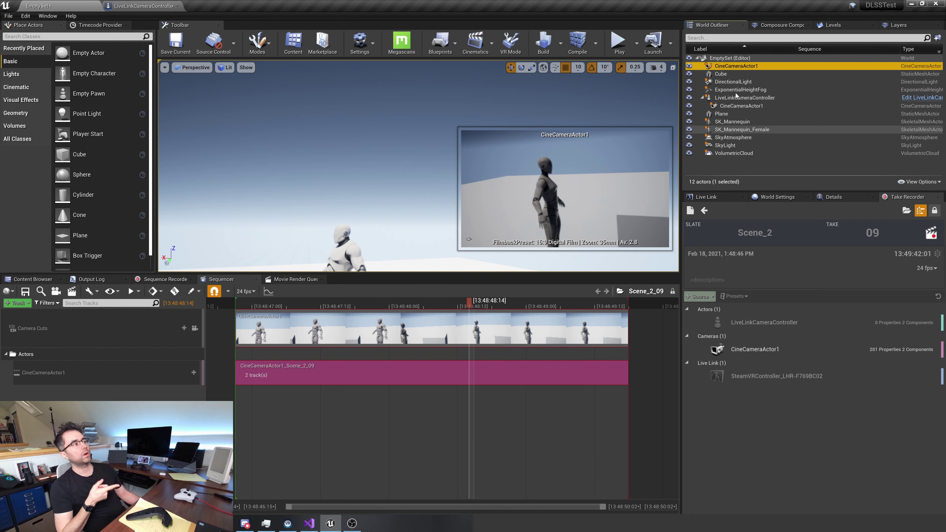
double_click(277, 373)
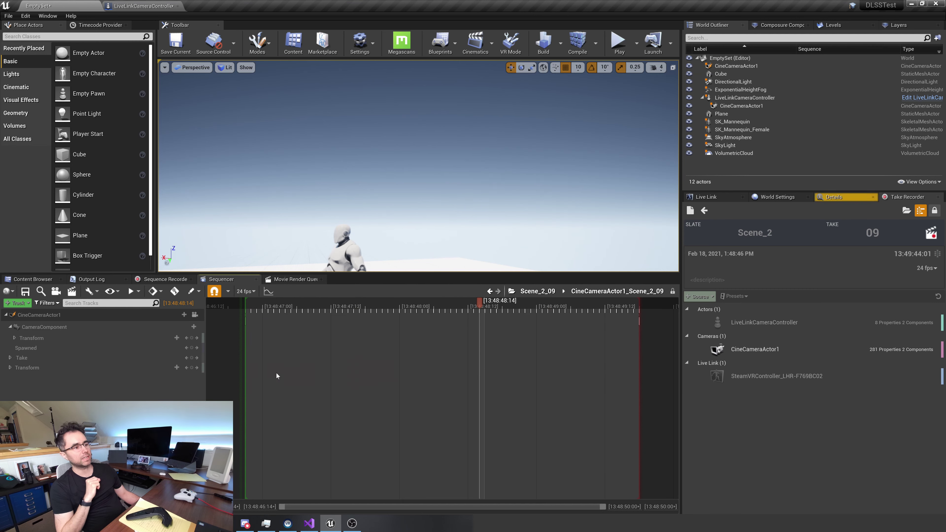
click(490, 291)
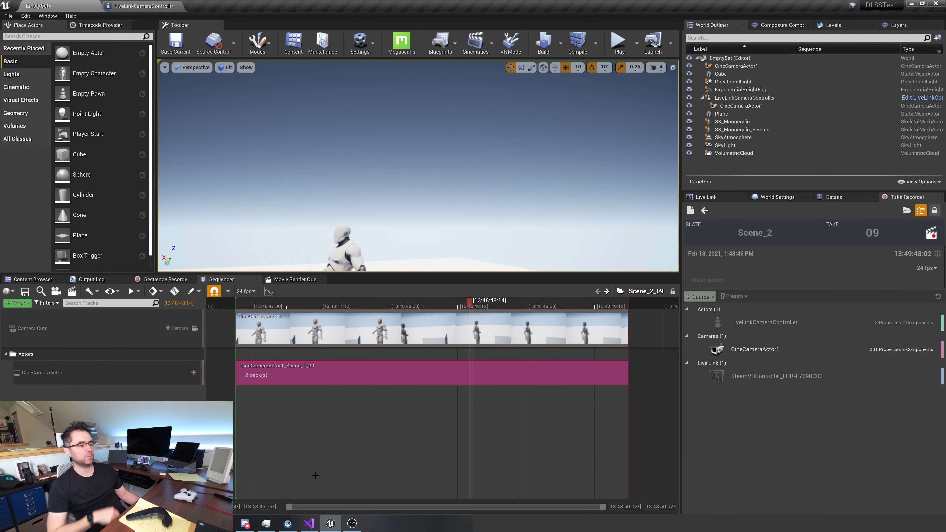
Step: Enter Yes in row 11's Controlled by Sequencer cell in Google Sheets, and return Take Recorder in Unreal to the pending take
key(alt+Tab)
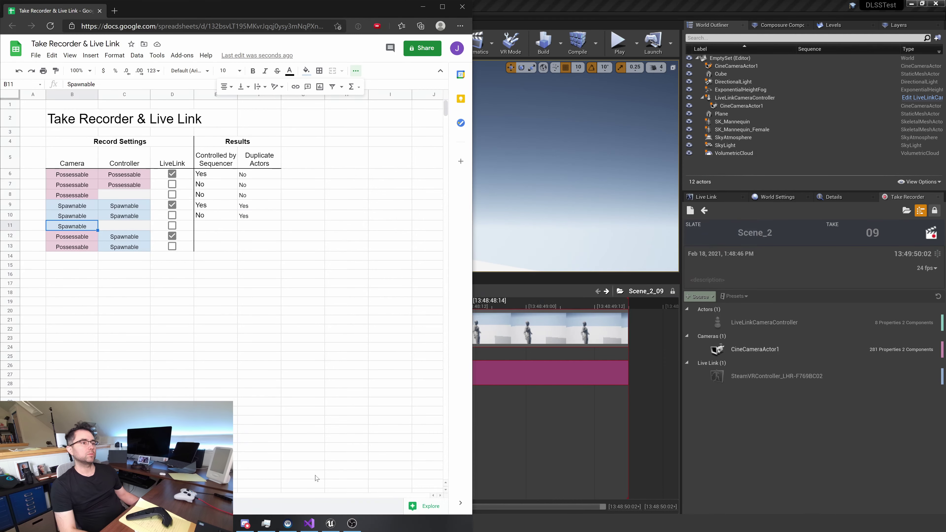
click(211, 227)
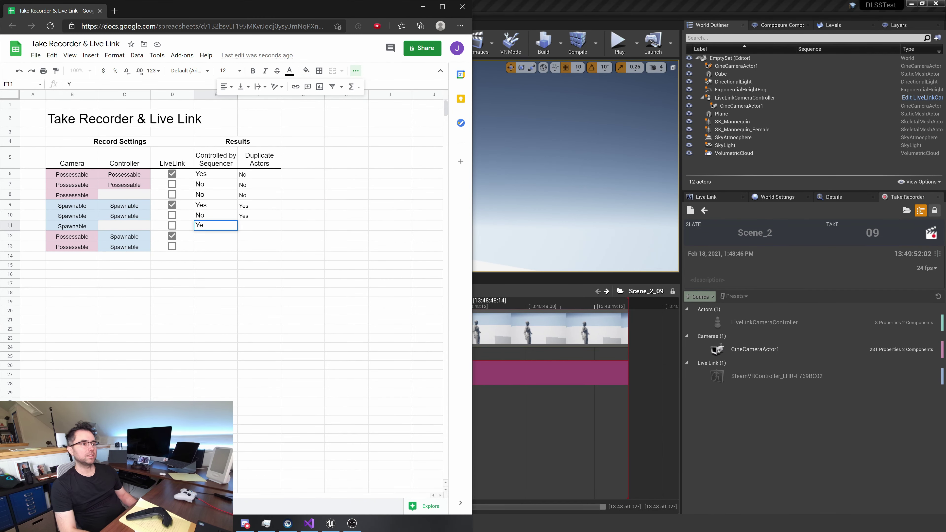
click(588, 195)
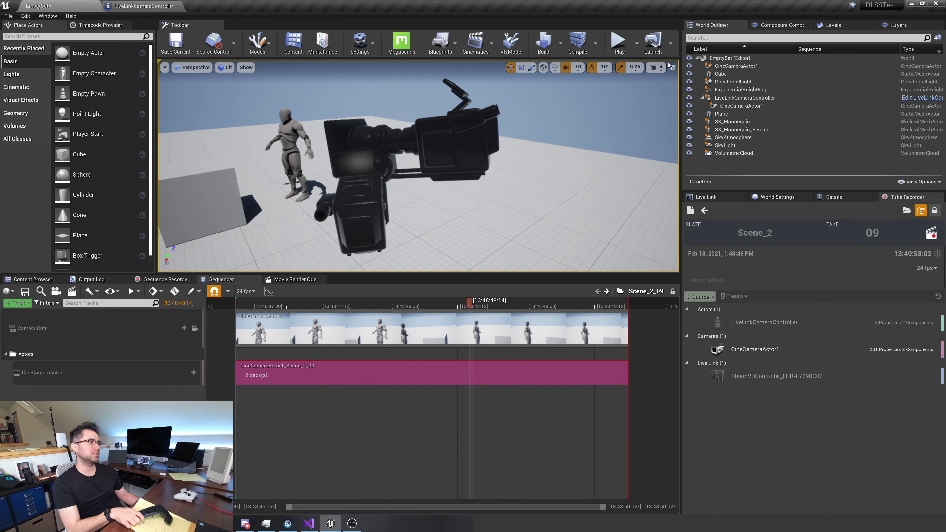
click(704, 211)
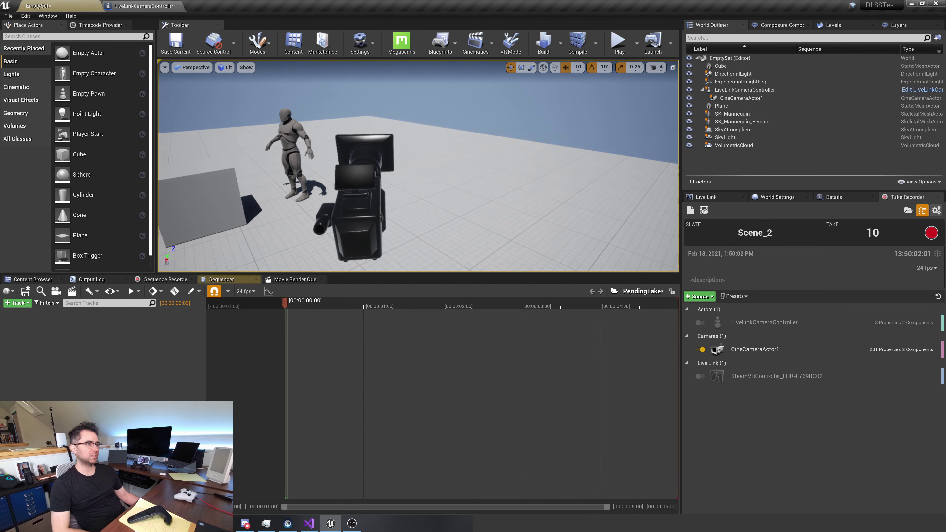
Step: Switch to the Google Sheets table and enter Yes as row 11's Duplicate Actors result
key(alt+Tab)
key(Tab)
text(Yes)
key(Return)
Step: Copy the camera and controller settings of rows 12 and 13 and paste them into rows 14 and 15
drag(71, 238, 152, 242)
click(116, 237)
click(130, 249)
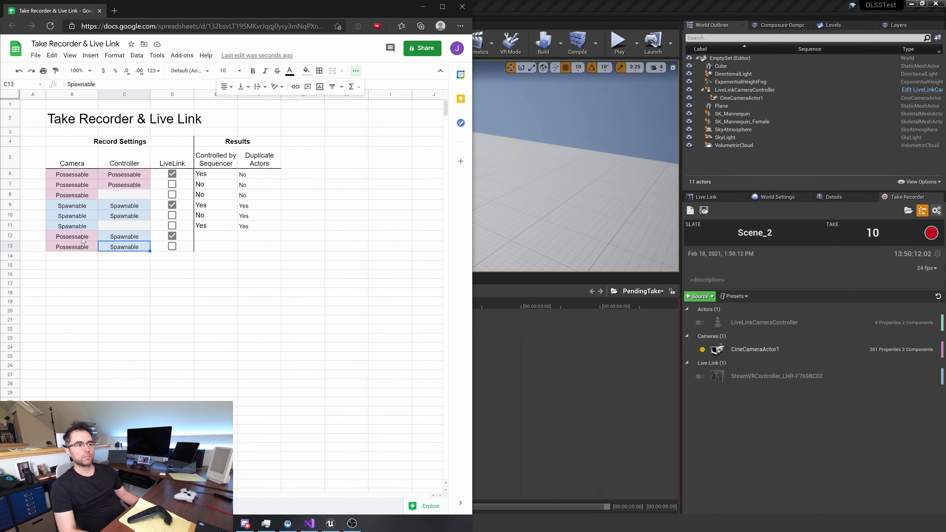
drag(92, 239, 121, 249)
key(ctrl+c)
click(88, 263)
key(ctrl+v)
click(91, 260)
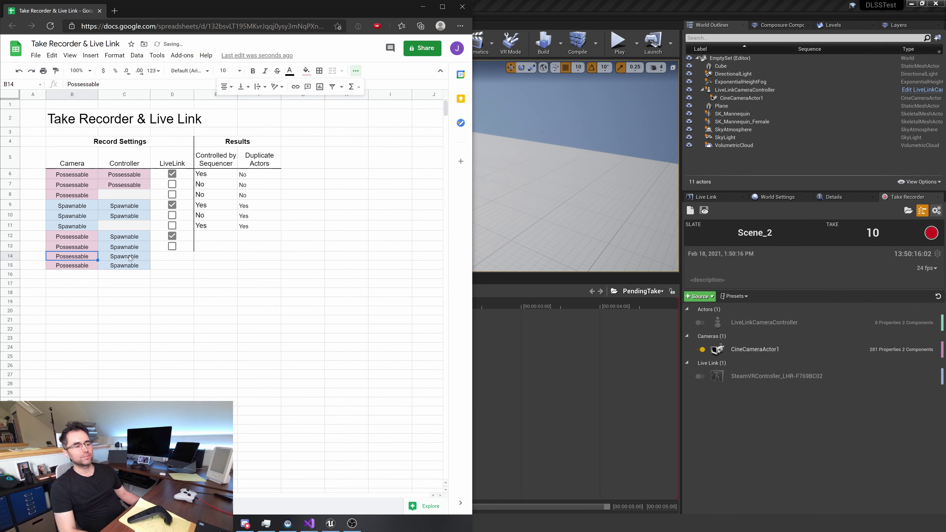
Step: Copy and paste cells so rows 14 and 15 each have a Spawnable camera and a Possessable controller
click(117, 257)
key(ctrl+v)
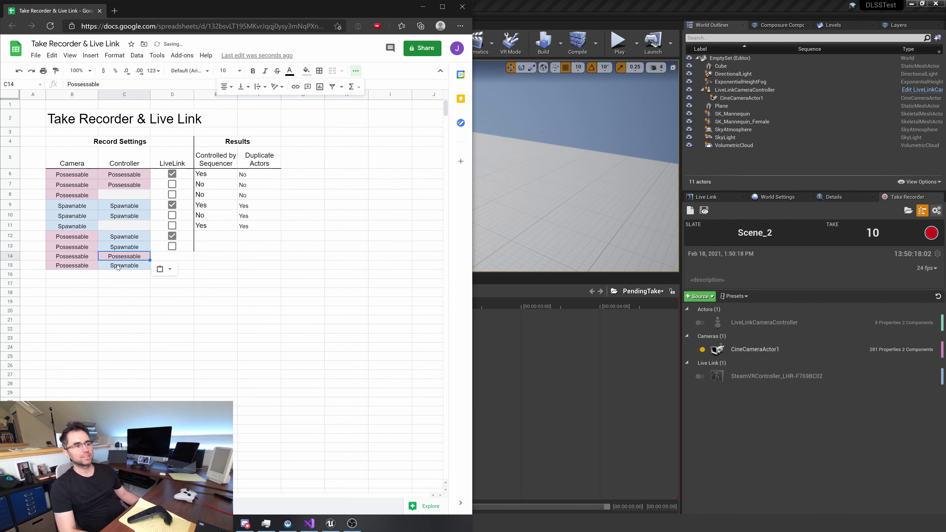
click(108, 265)
key(ctrl+c)
click(89, 257)
key(ctrl+v)
click(87, 265)
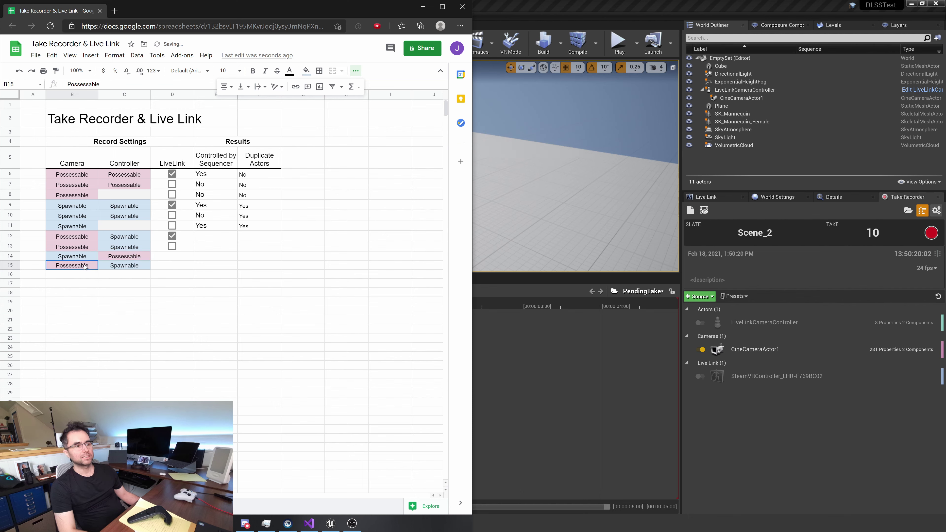
key(ctrl+v)
click(117, 255)
key(ctrl+c)
click(123, 267)
key(ctrl+v)
Step: Copy the LiveLink checkboxes of rows 12 and 13 into rows 14 and 15
drag(173, 238, 183, 250)
key(ctrl+c)
click(180, 258)
key(ctrl+v)
click(195, 249)
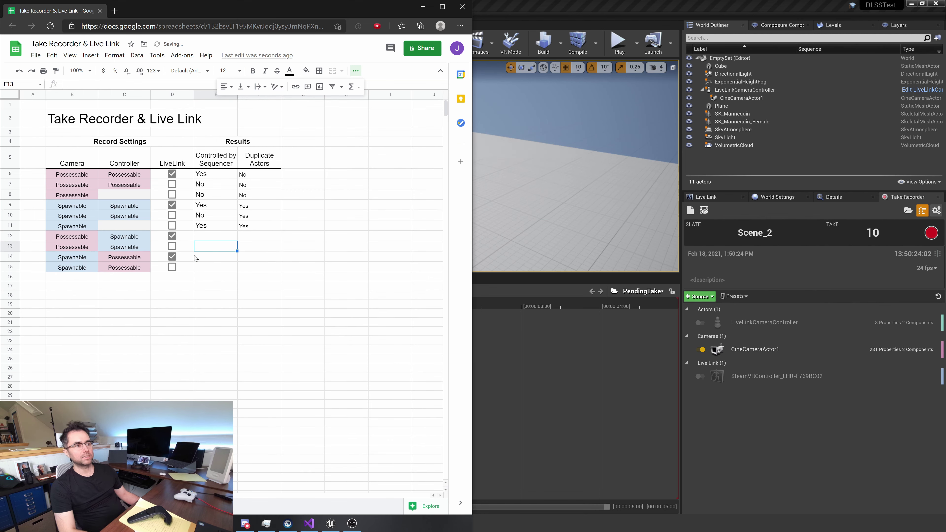
Step: Switch to Unreal, enable the LiveLinkCameraController and SteamVRController take sources, and set CineCameraActor1's Record Type to Possessable
drag(84, 240, 145, 238)
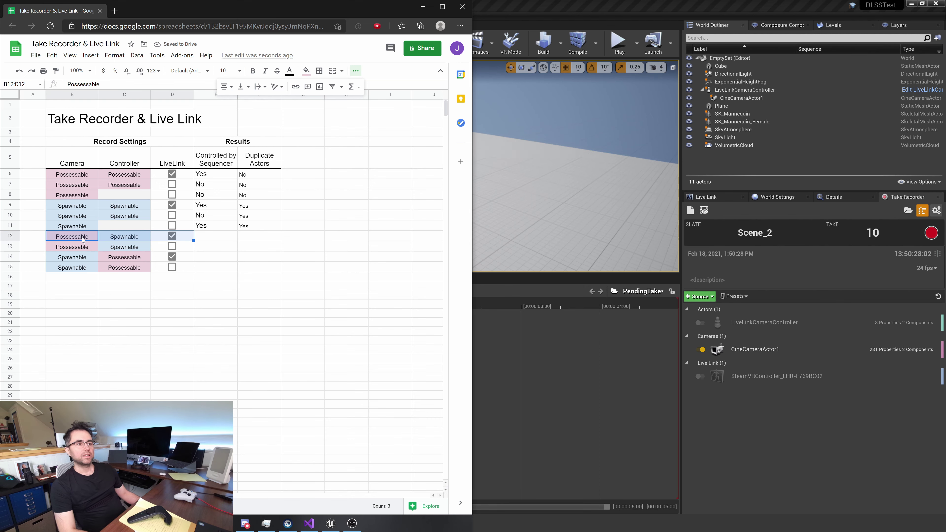
click(695, 408)
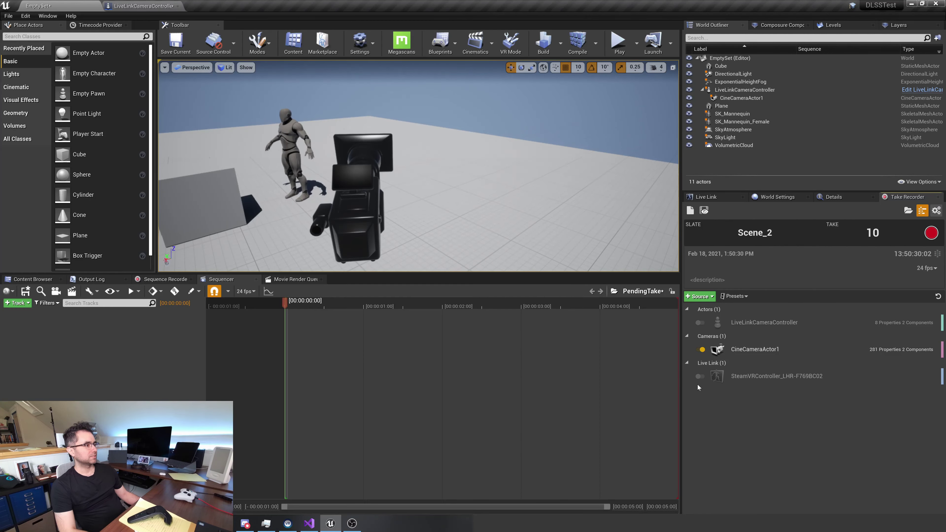
click(700, 322)
click(760, 349)
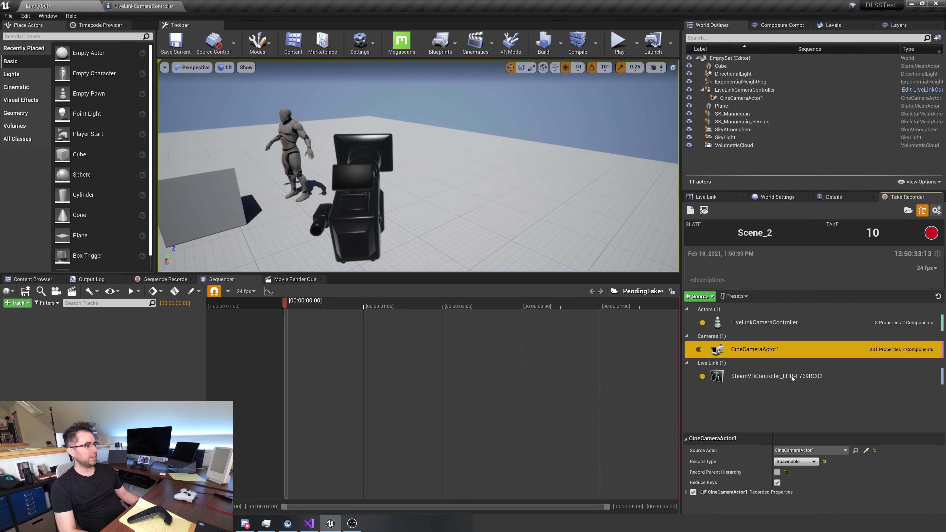
click(796, 461)
click(792, 479)
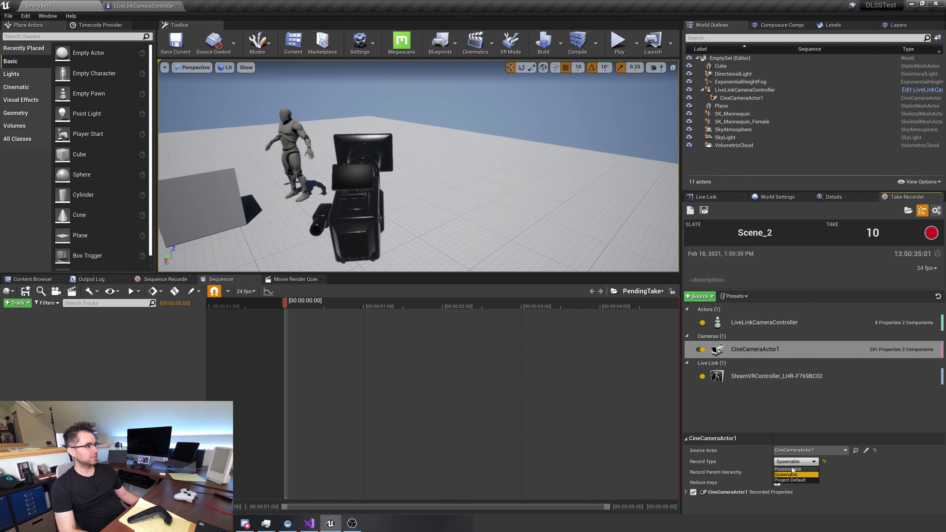
click(780, 323)
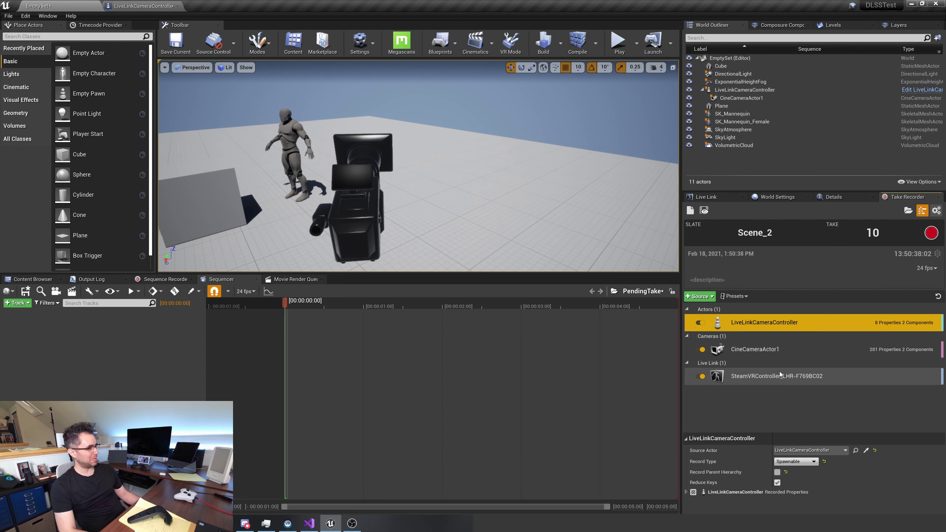
click(776, 407)
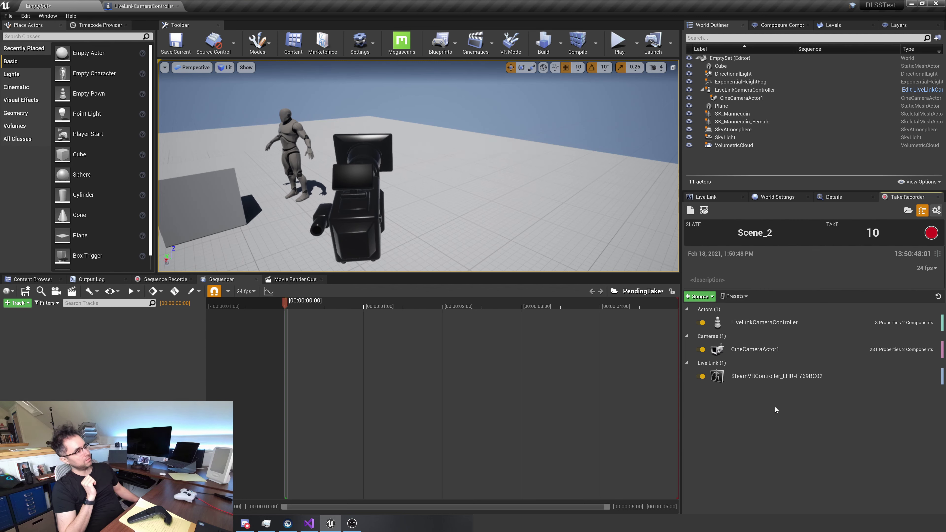
Step: Compare the record types of CineCameraActor1 and LiveLinkCameraController with the row 12 settings in the Google Sheets table
click(783, 353)
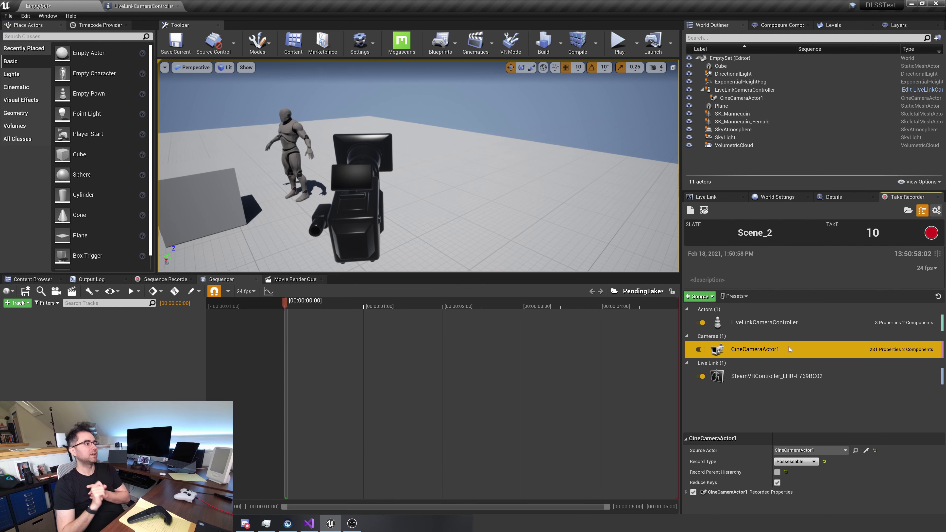
click(797, 322)
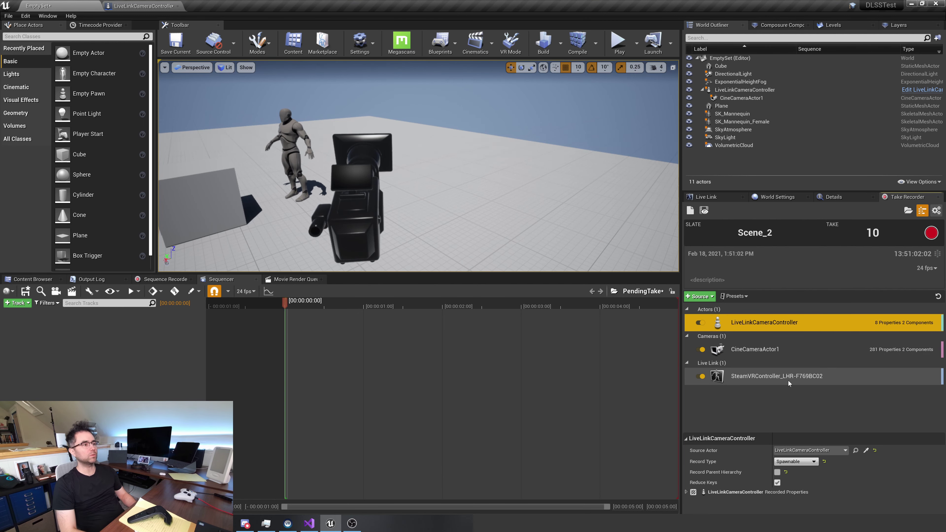
key(alt+Tab)
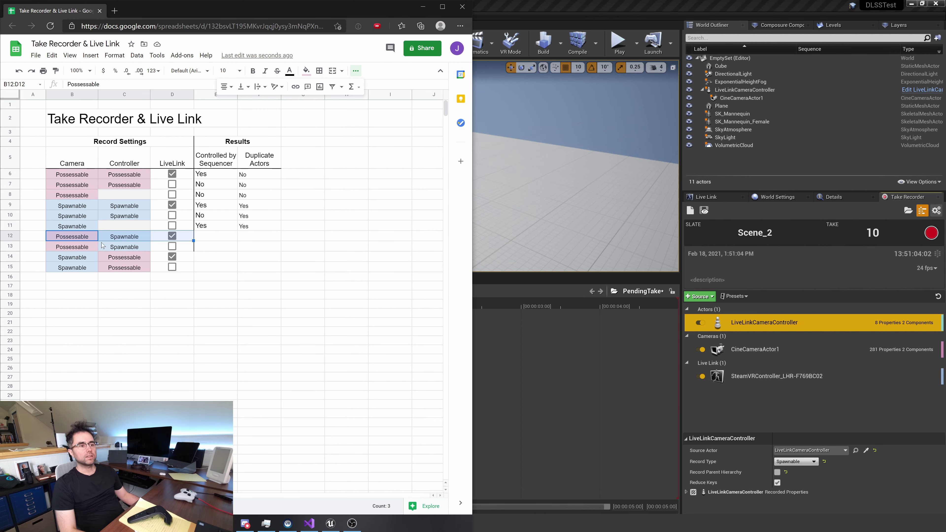
click(805, 349)
click(803, 346)
click(808, 321)
key(alt+Tab)
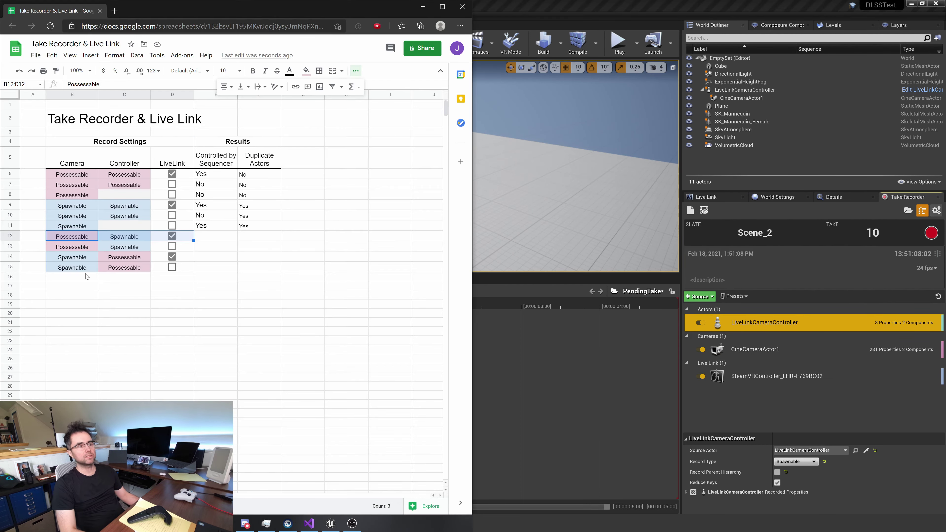
Step: Copy row 6's results into row 12, and enter No* as row 12's Duplicate Actors result
drag(86, 173, 253, 176)
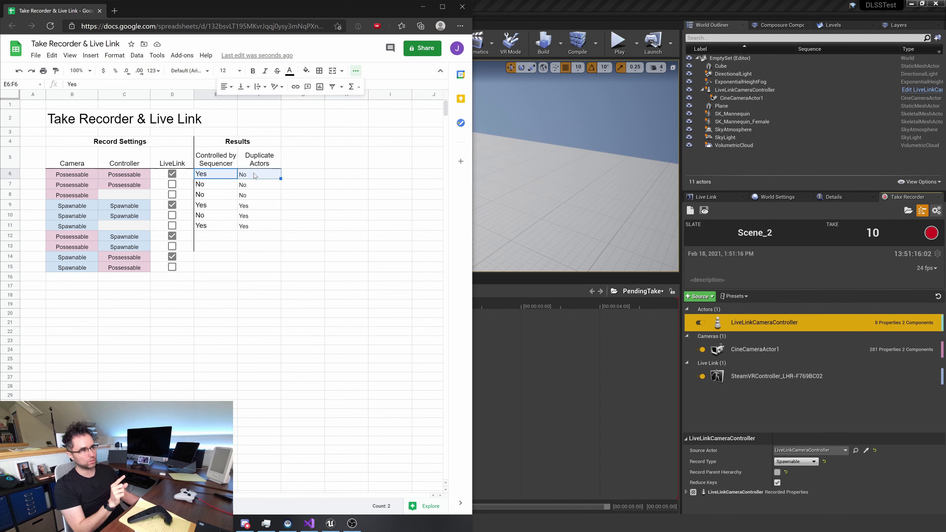
key(ctrl+c)
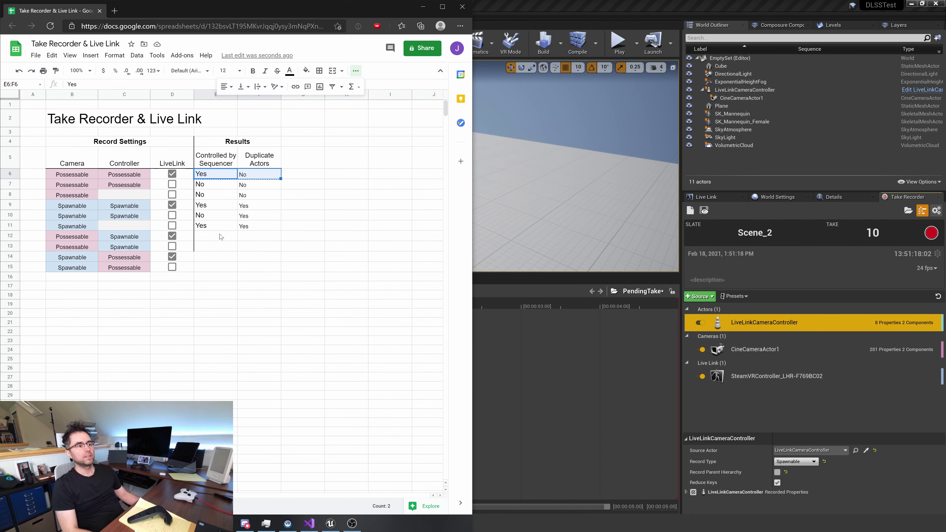
click(219, 238)
key(ctrl+v)
click(256, 239)
text(No*)
key(Return)
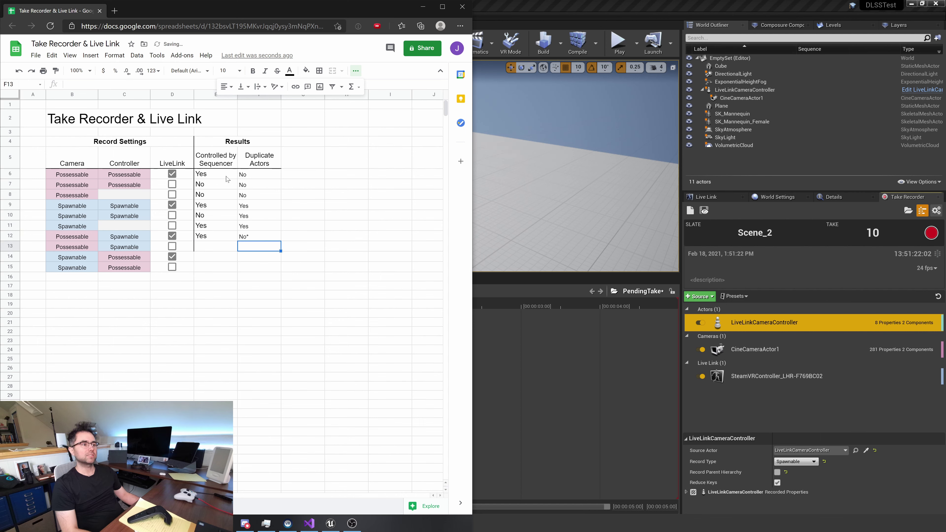
Step: Set the font size of the Results cells E6:F15 to 10
drag(244, 175, 219, 270)
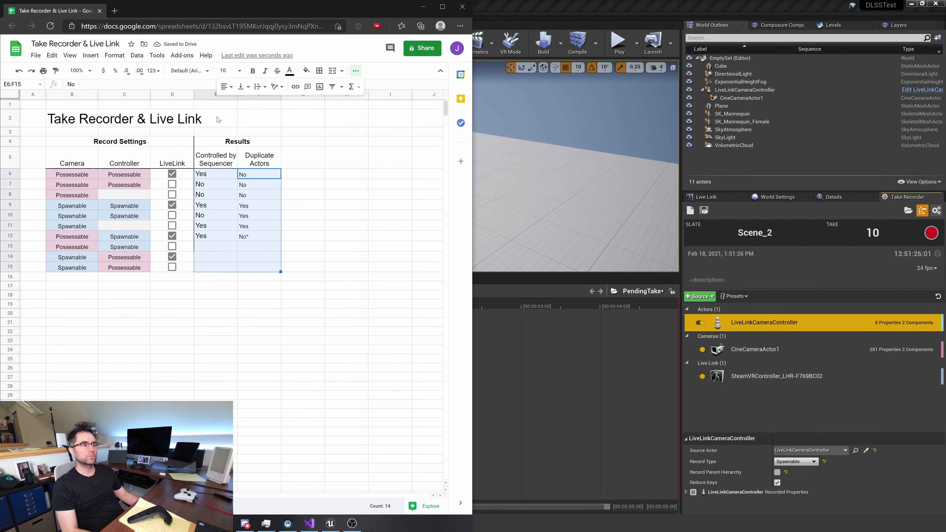
click(226, 70)
click(227, 142)
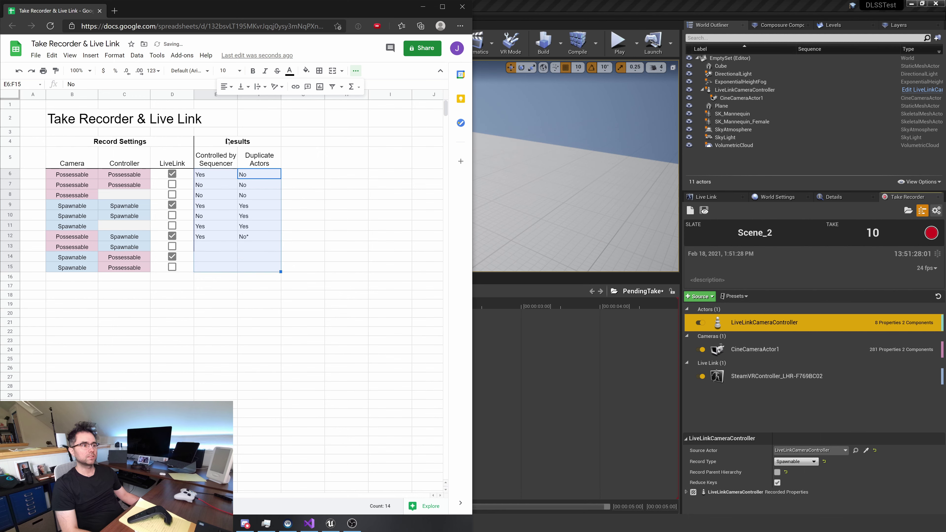
drag(219, 237, 246, 243)
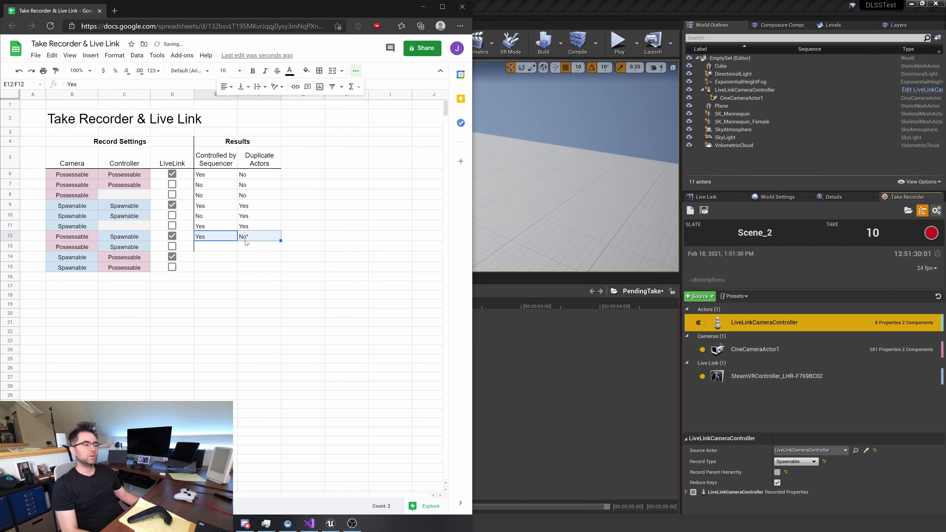
Step: Switch to Unreal, start a play session, and record take 10 of Scene_2
click(577, 209)
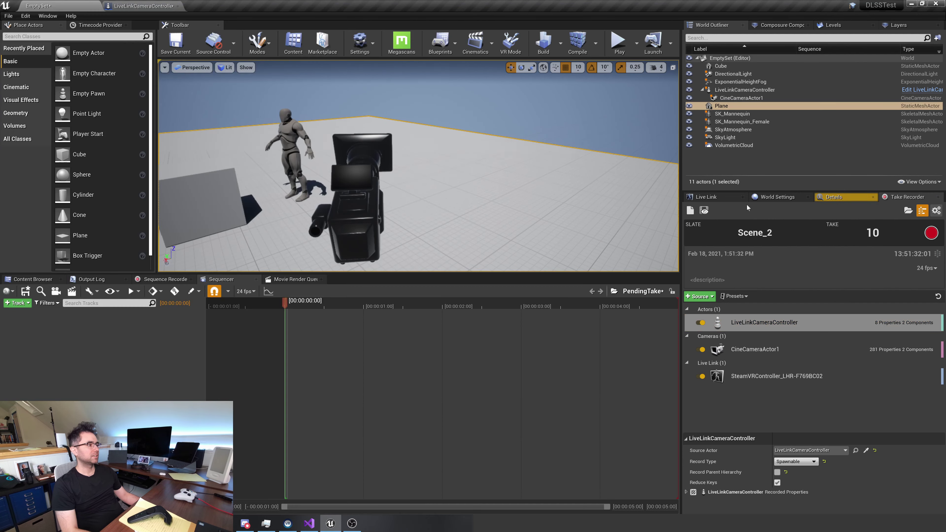
click(613, 42)
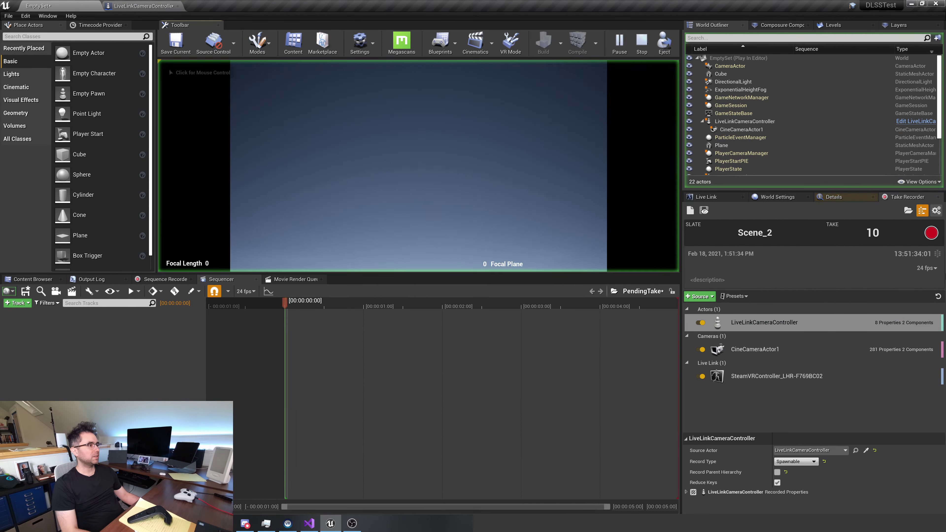
click(931, 233)
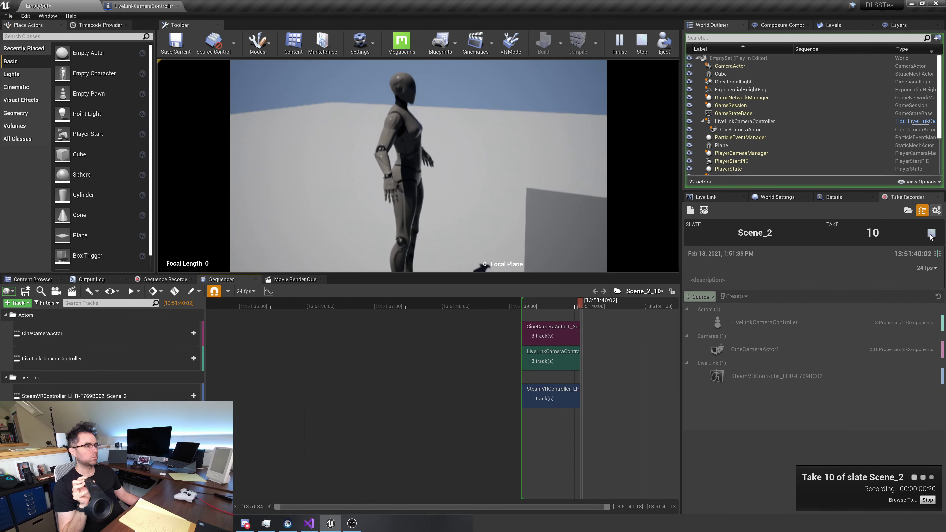
click(930, 234)
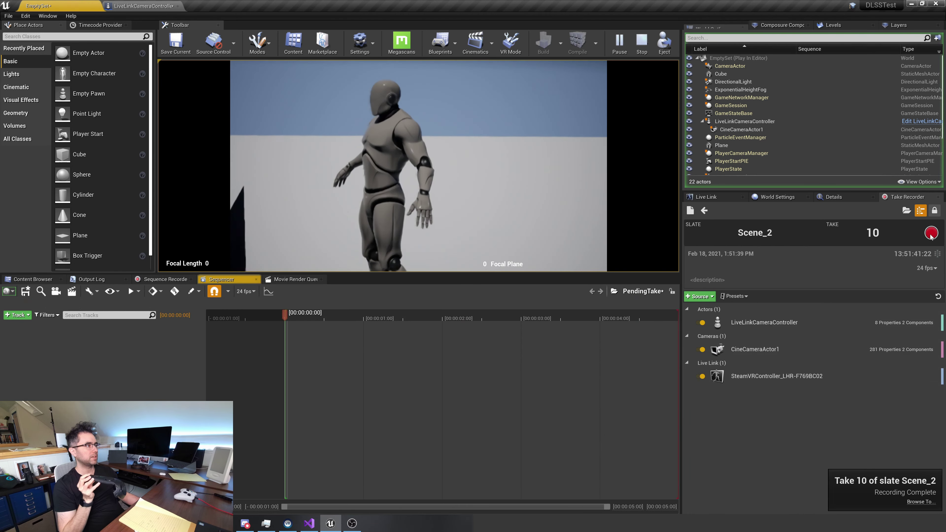
Step: Review the recorded Scene_2_10 take through its camera cuts by scrubbing and playing it, and stop the play session
click(704, 211)
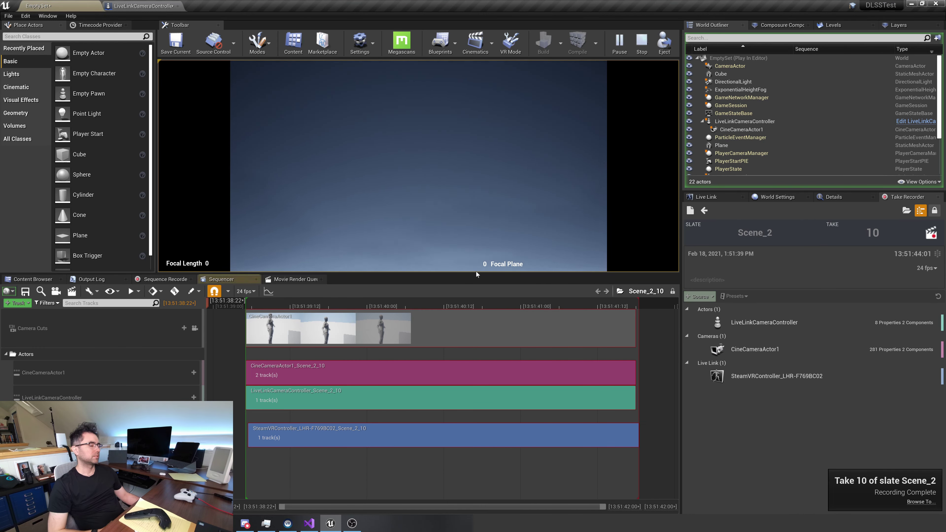
click(195, 328)
click(252, 306)
click(296, 305)
key(space)
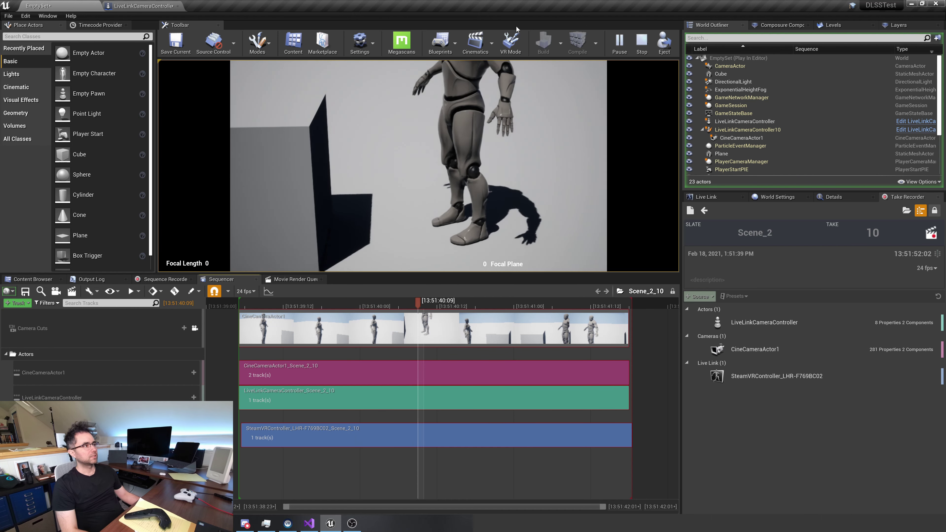
click(642, 41)
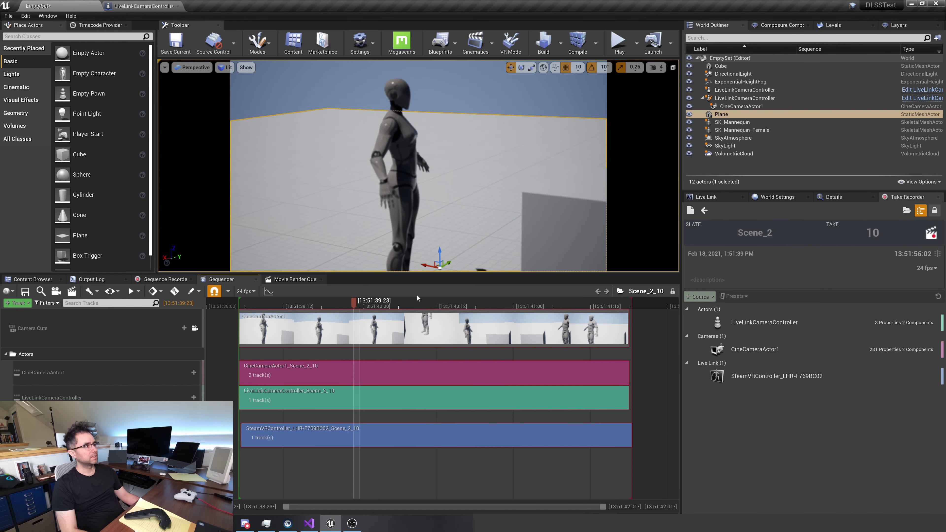
Step: Inspect the two LiveLinkCameraController actors in the World Outliner and compare their camera previews
click(752, 90)
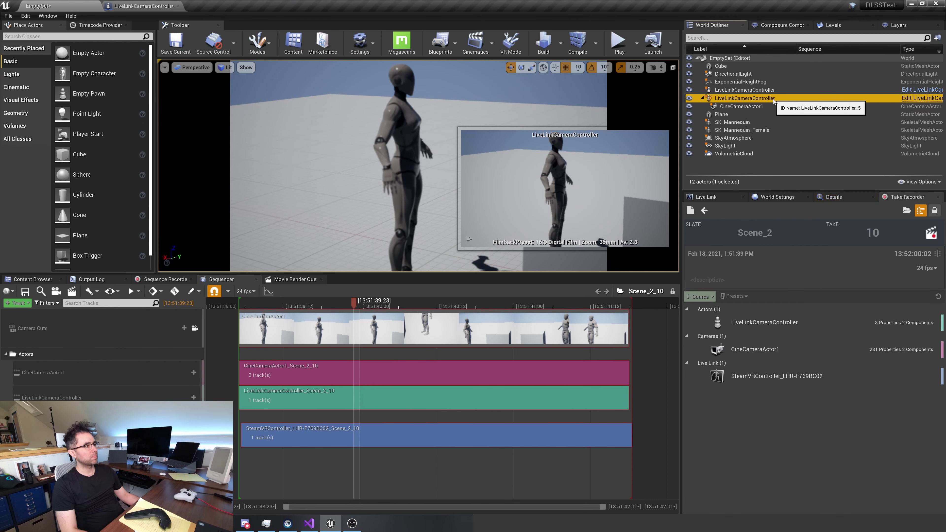
click(769, 97)
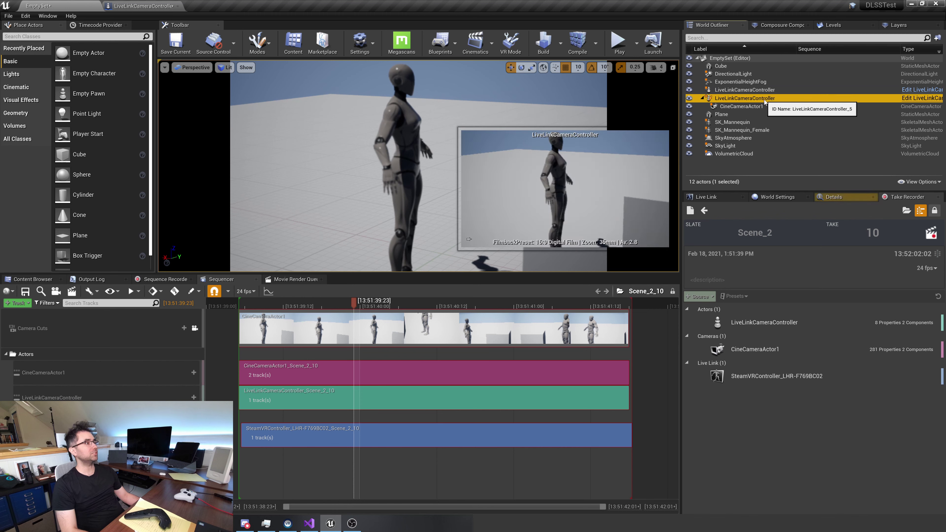
click(770, 84)
click(770, 90)
click(768, 98)
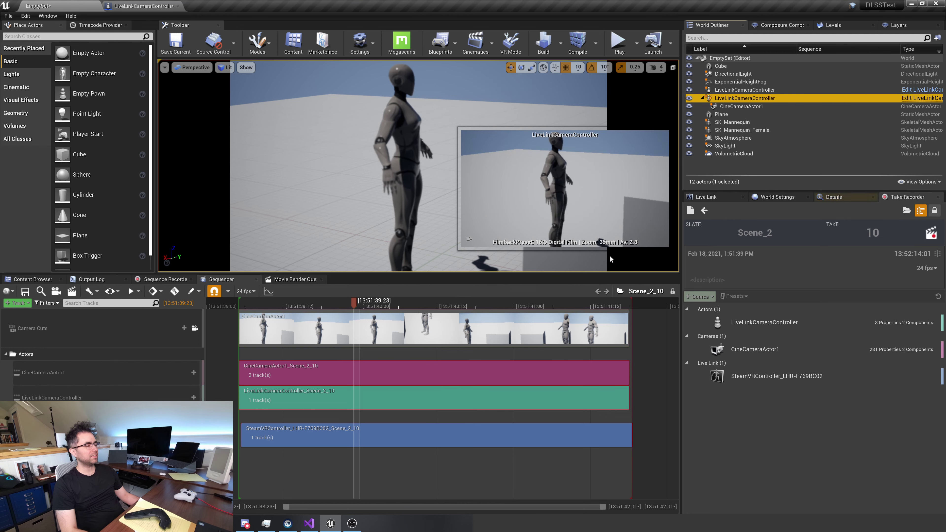
Step: Compare the LiveLinkCameraController and CineCameraActor1 previews with the playhead past the take's end and at 13:51:41:09
click(643, 302)
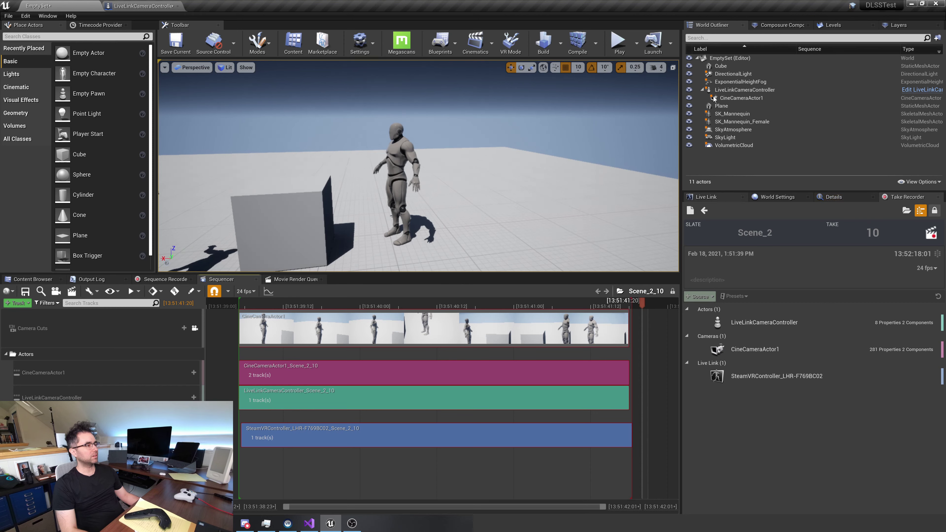
click(741, 91)
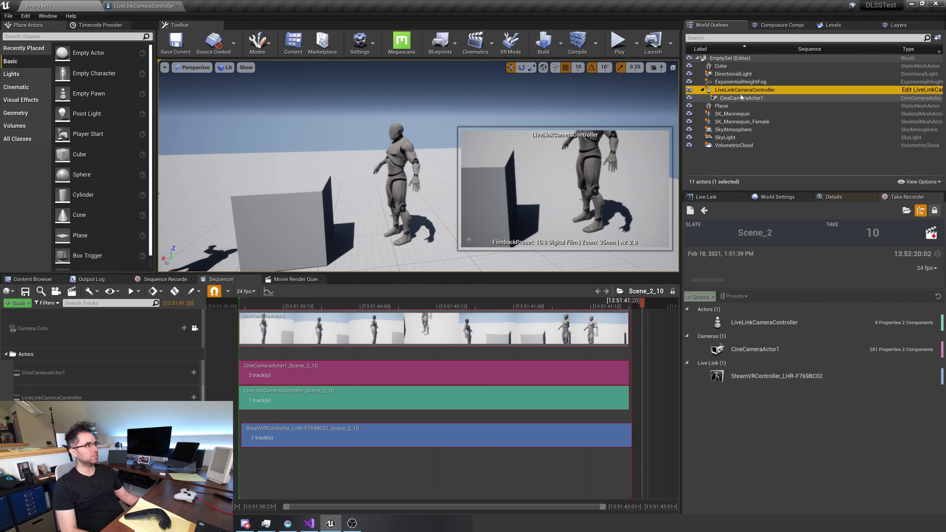
ctrl+click(752, 98)
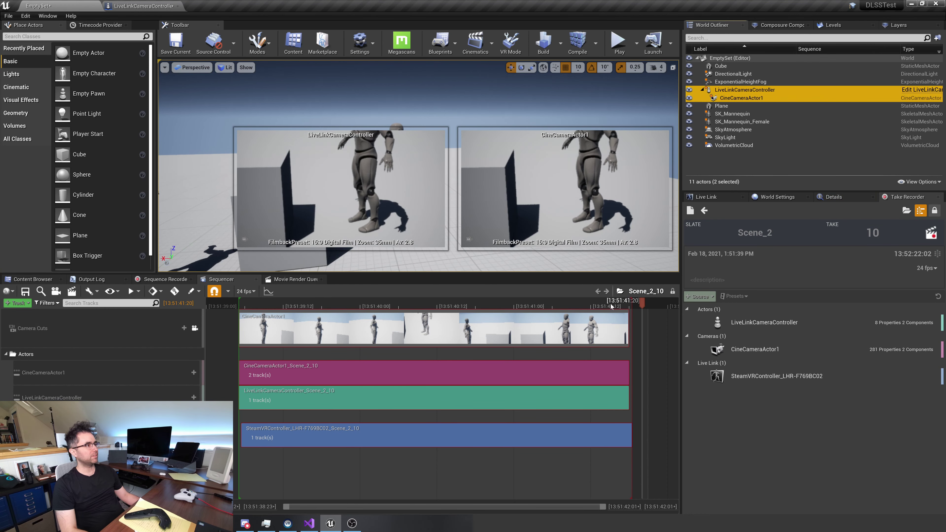
click(575, 307)
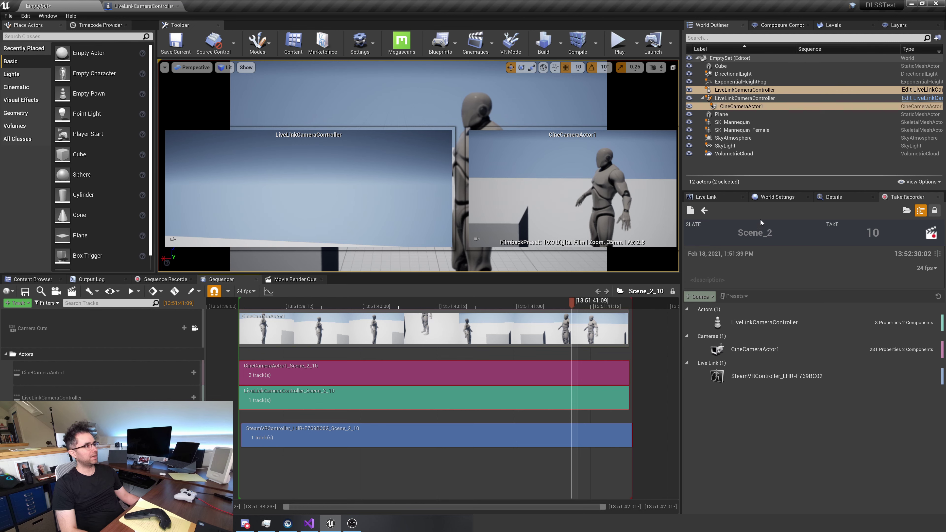
Step: Check which SteamVRController_LHR-F769BC02 subject is enabled among the Live Link sources
click(707, 197)
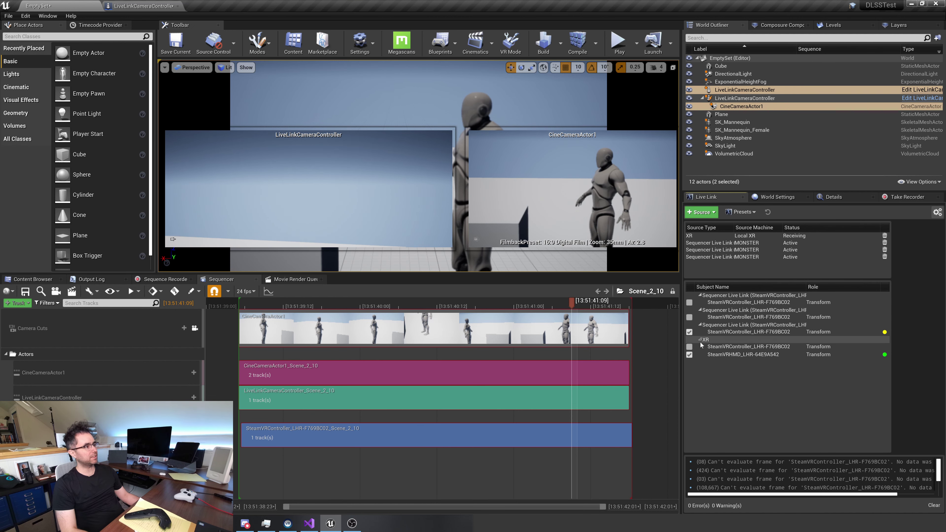
click(690, 332)
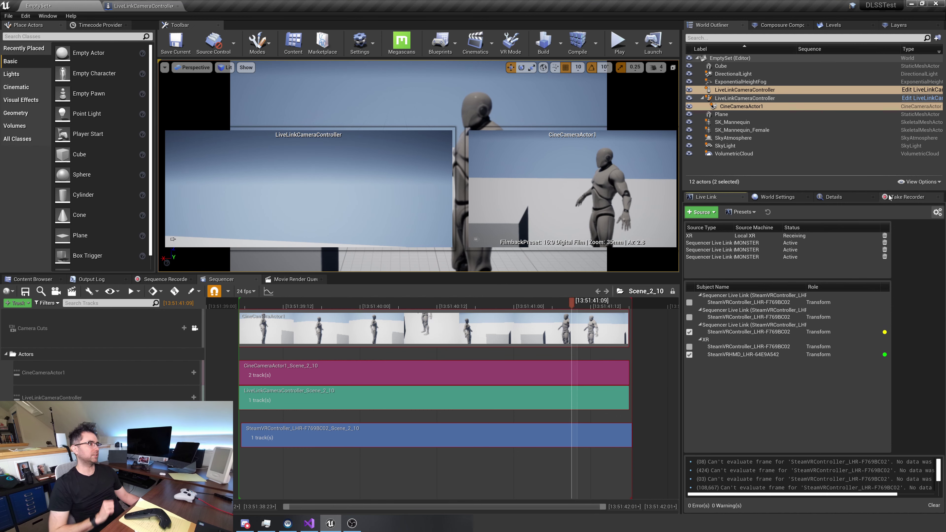
Step: Switch to the Google Sheets spreadsheet and remove the bold formatting from the row 12 results in E12:F12
click(902, 196)
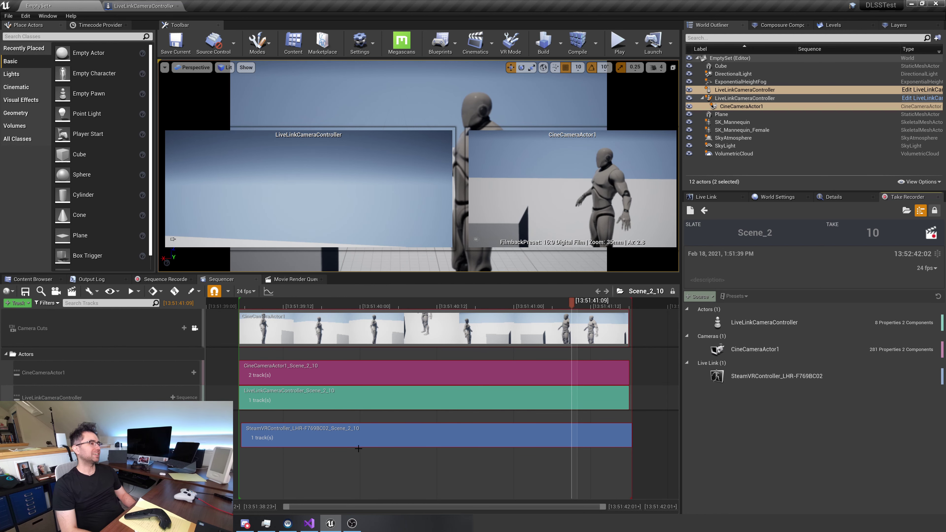
key(super+Tab)
key(Escape)
key(alt+Tab)
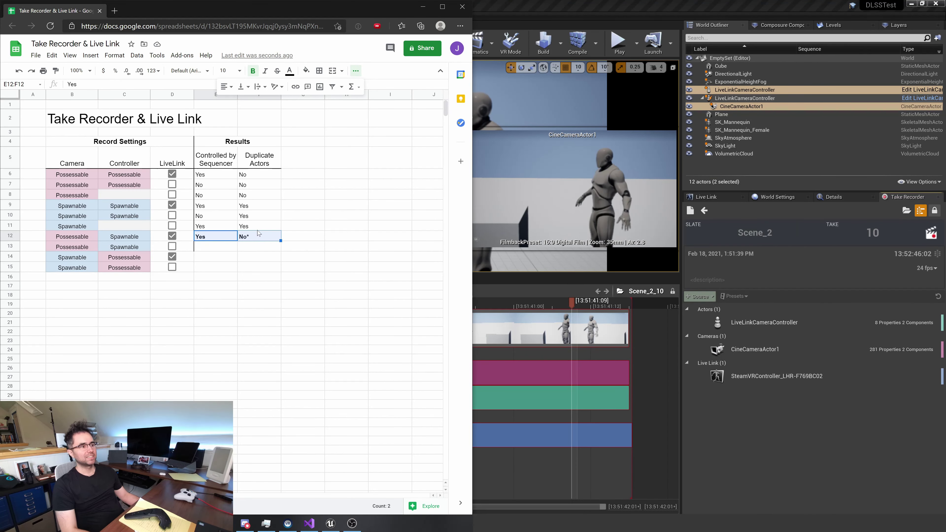
key(ctrl+b)
click(291, 239)
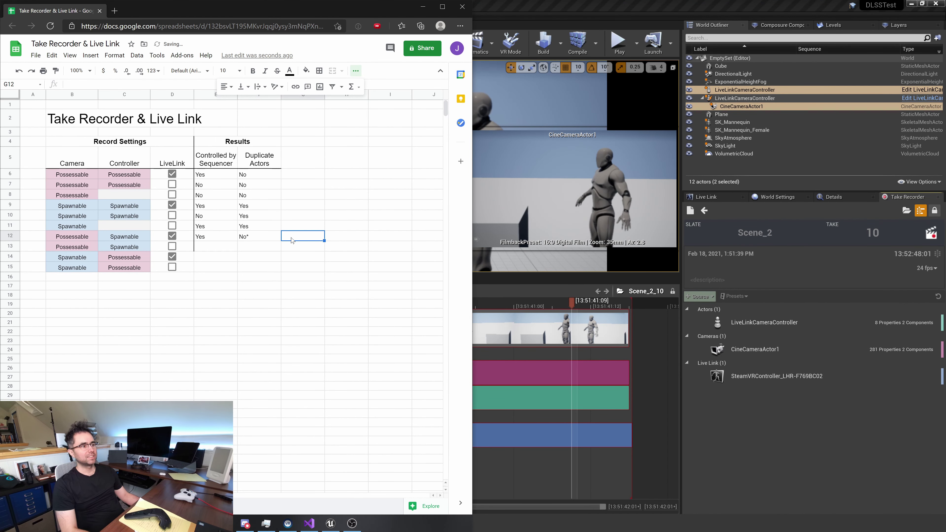
Step: Add a "Notes" column heading in G5, beside Duplicate Actors
scroll(291, 241, down, 1)
scroll(292, 241, right, 2)
click(229, 134)
text(Notes)
key(Return)
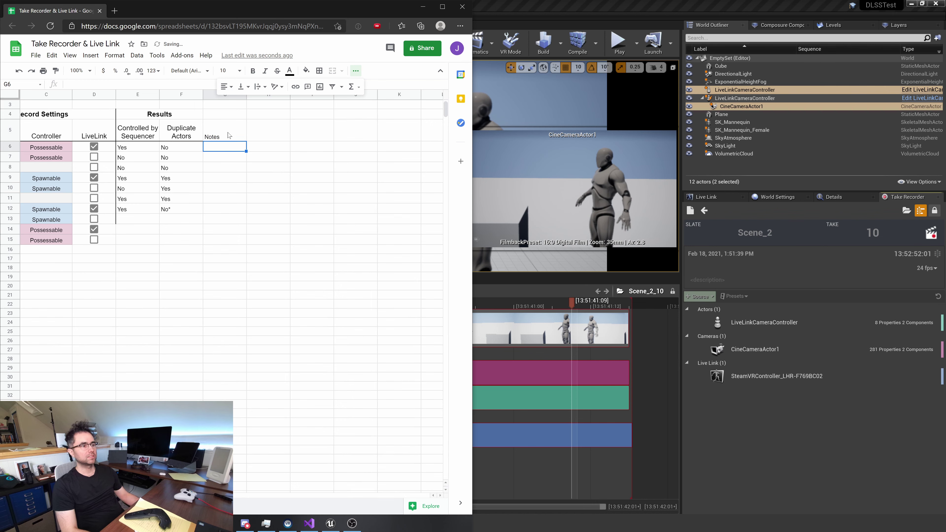
Step: Enter the row 12 note in G12: "A duplicate controller is spawned, and it takes ownership of the posessable camera actor."
click(228, 206)
scroll(235, 211, up, 1)
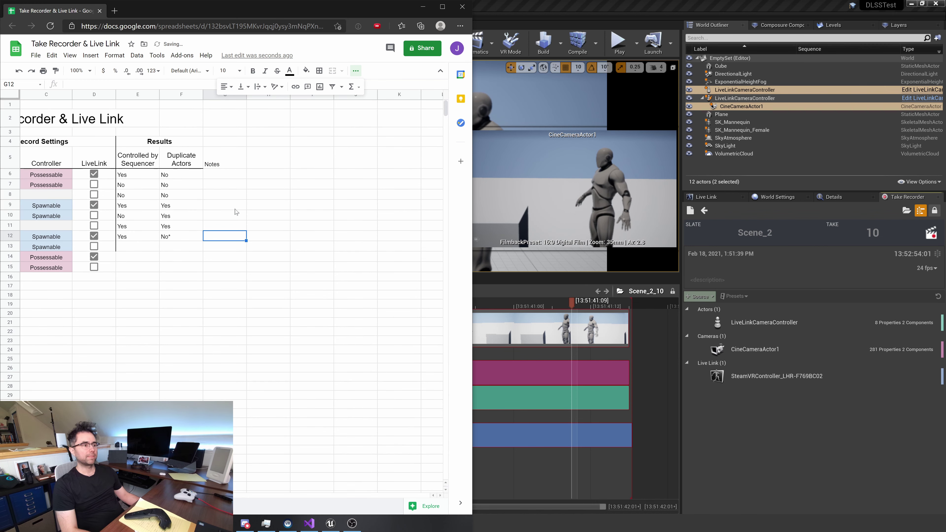
text(The)
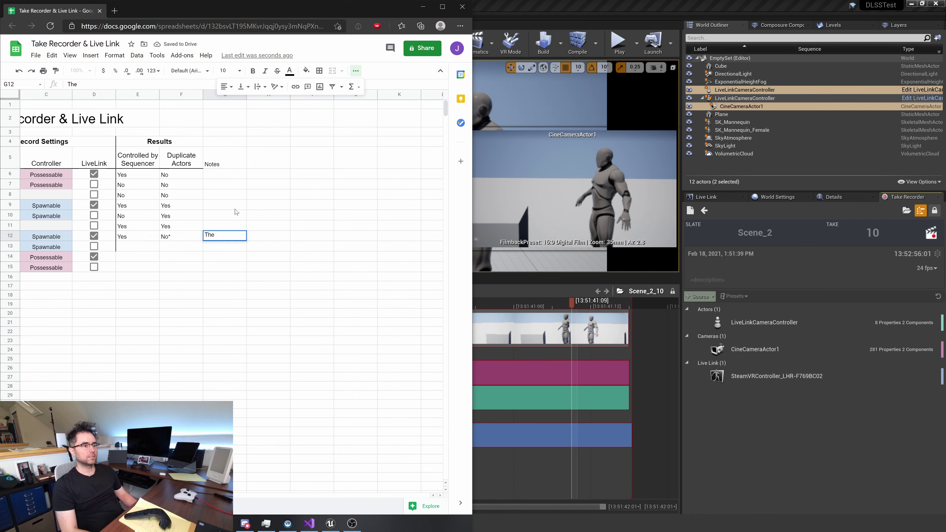
text( duplicate controller is spawned, and)
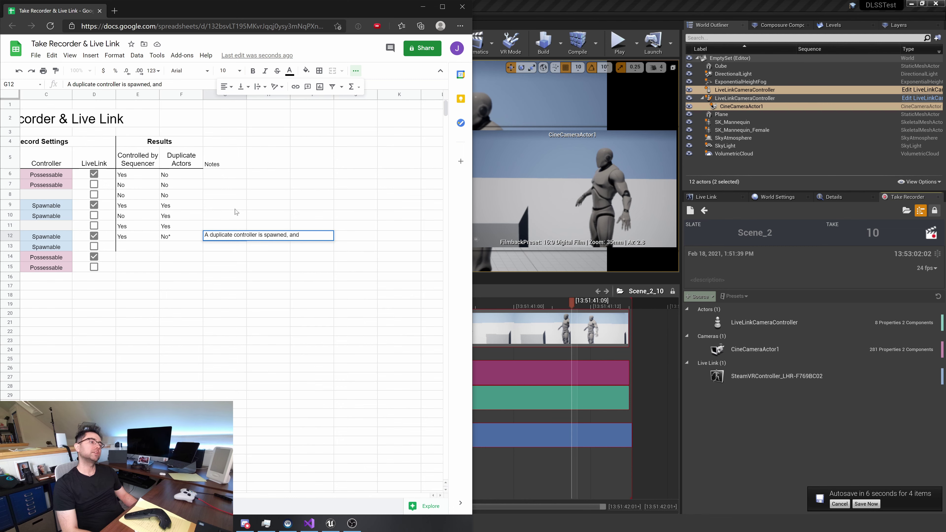
text( it takes ownership of the)
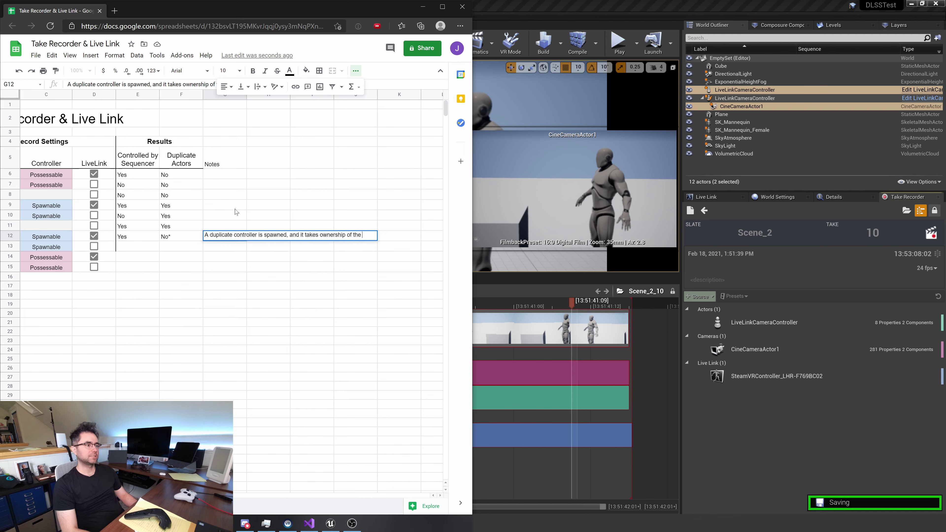
text( posessable camera actor)
key(Return)
key(Up)
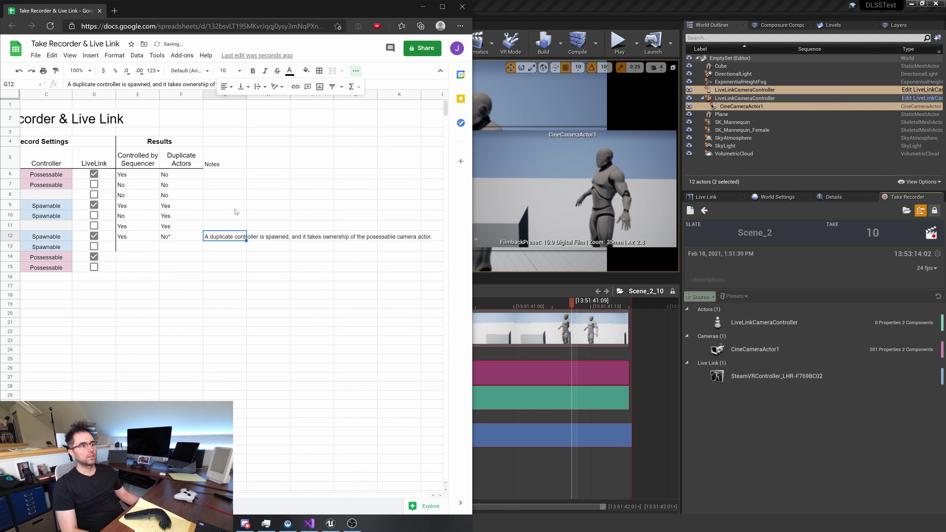
key(Home)
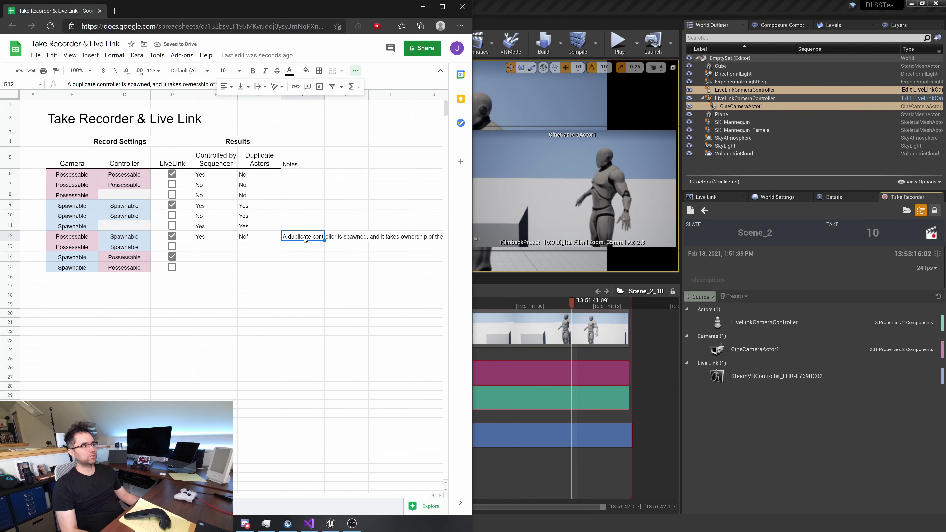
Step: Switch to Unreal and examine how the LiveLinkCameraController event graph gets its attached actor and casts it to CineCameraActor
click(511, 3)
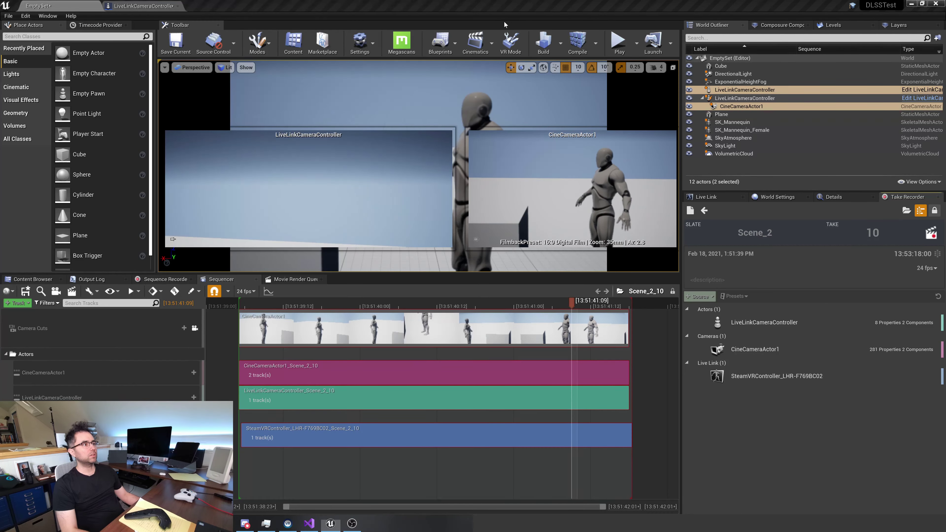
click(143, 6)
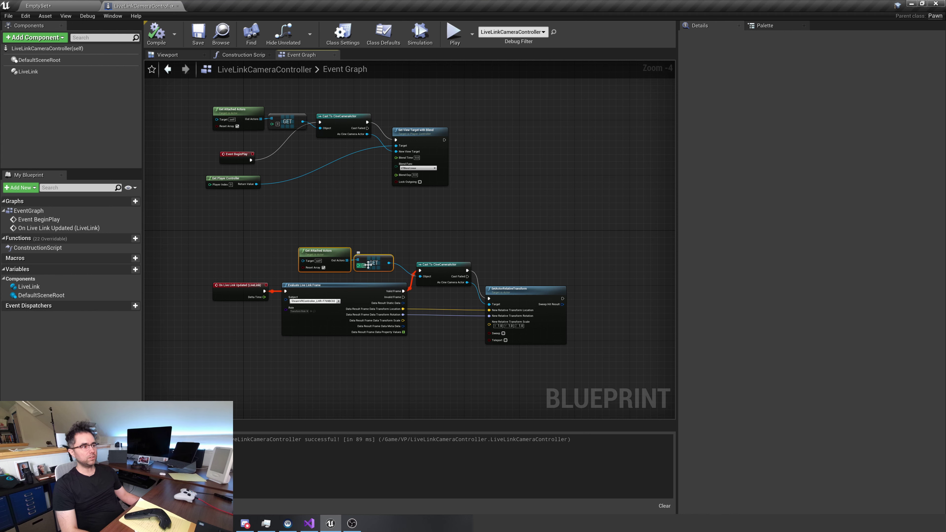
scroll(366, 266, up, 4)
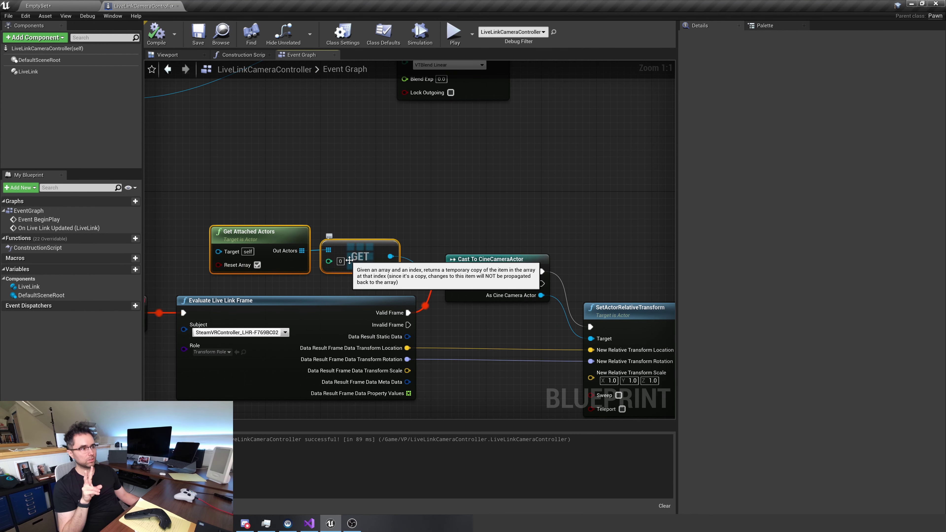
scroll(350, 261, down, 1)
click(417, 232)
drag(494, 259, 500, 253)
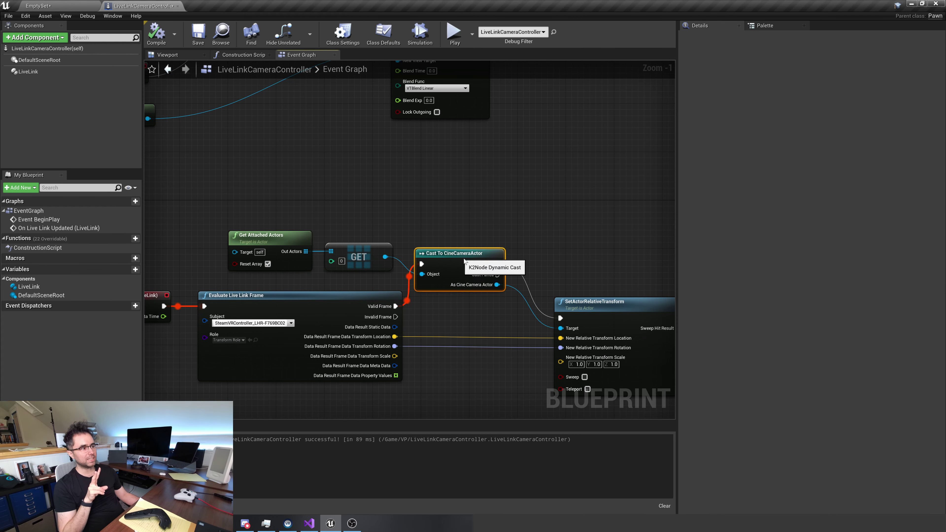
mouse_move(521, 274)
mouse_down()
mouse_move(578, 265)
mouse_move(524, 269)
mouse_up()
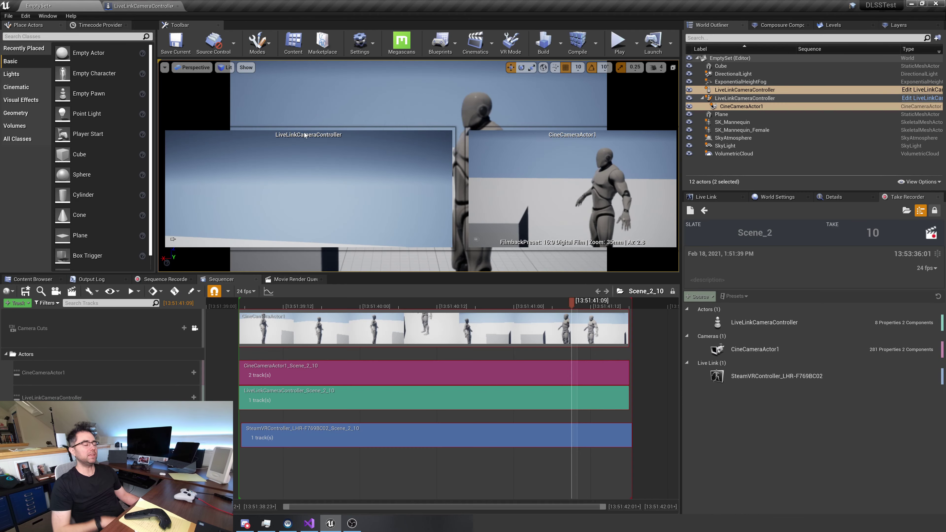
Step: Return Take Recorder to the pending take and disable its SteamVRController_LHR-F769BC02 Live Link source, matching spreadsheet row 13
click(636, 157)
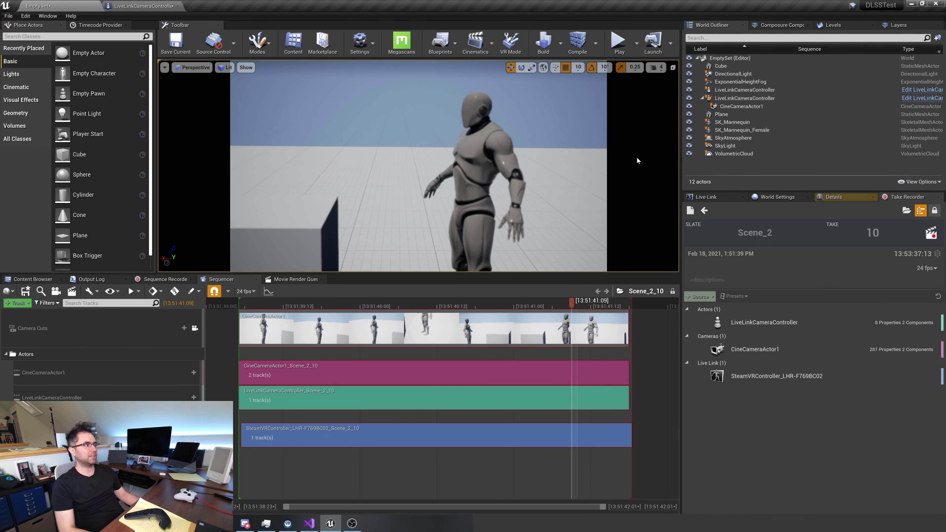
click(704, 210)
key(alt+Tab)
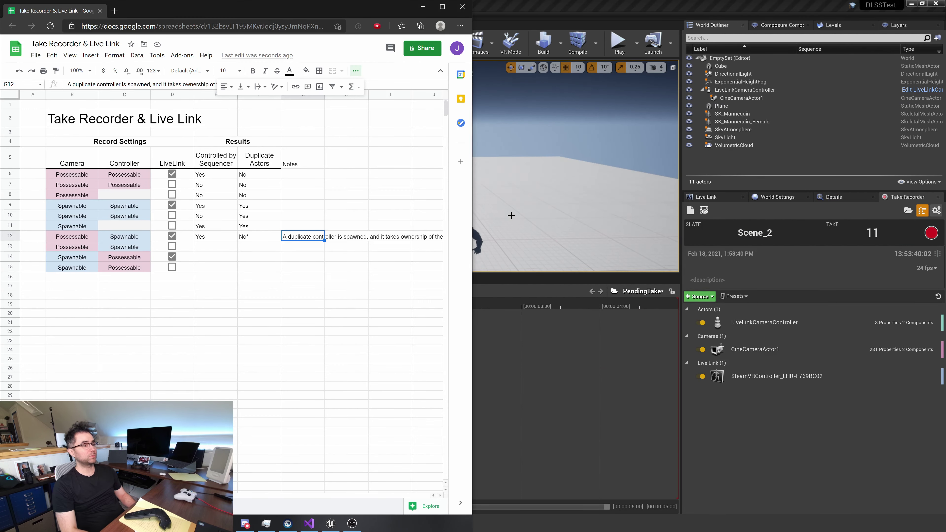
drag(48, 246, 120, 254)
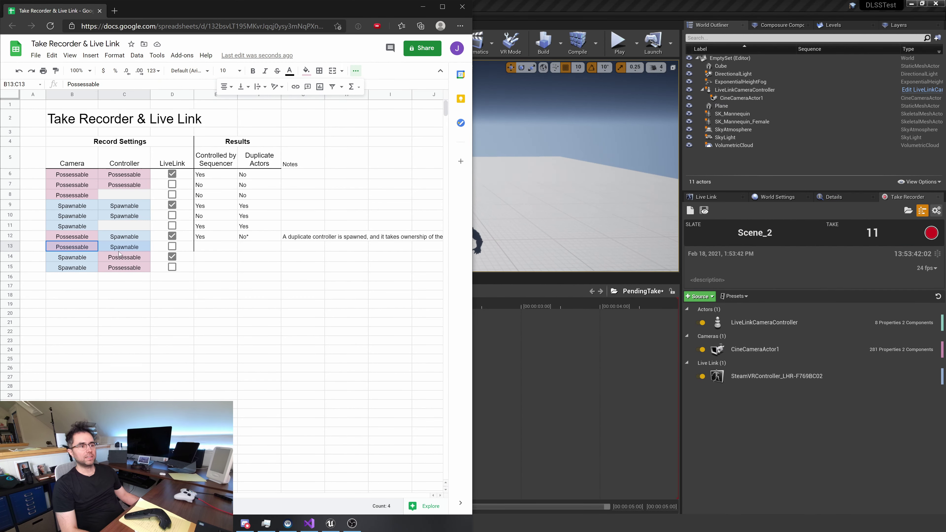
click(878, 422)
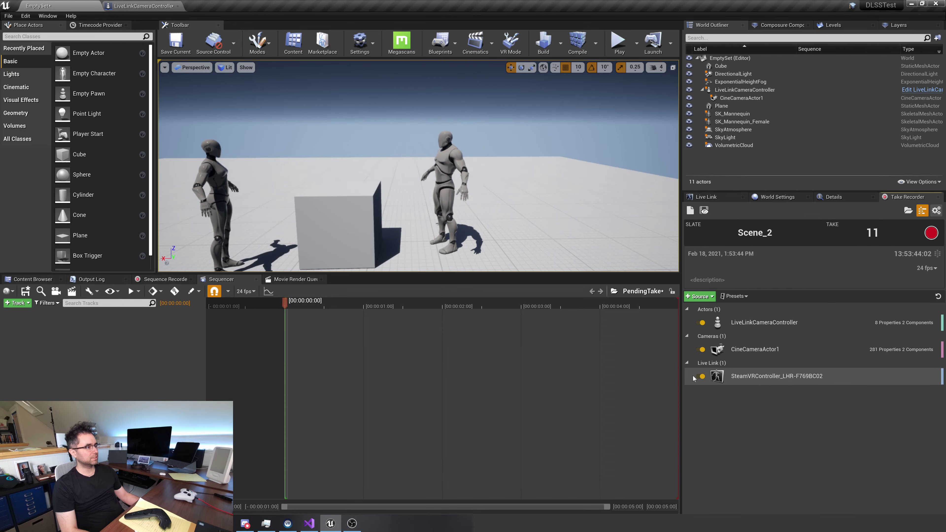
click(701, 376)
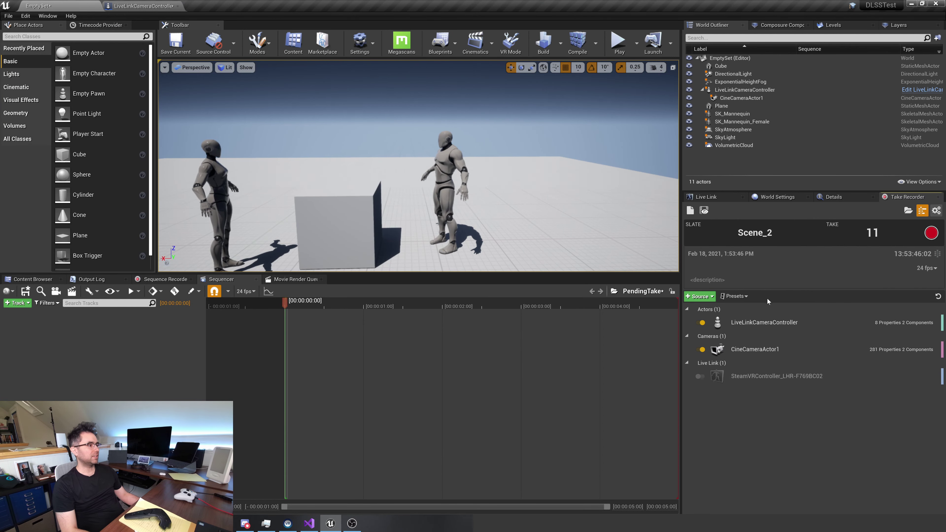
Step: In the spreadsheet, fill the row 13 results with "No" for Controlled by Sequencer and "No*" for Duplicate Actors
key(alt+Tab)
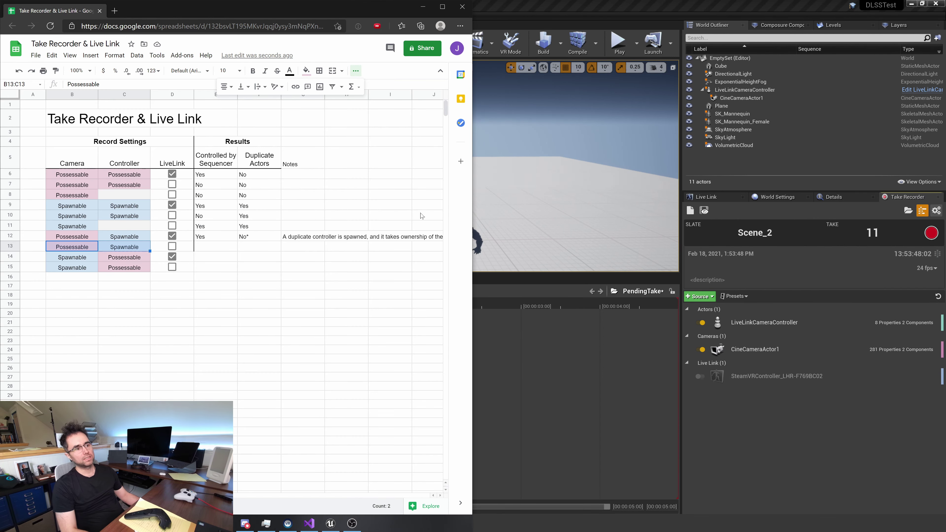
click(59, 246)
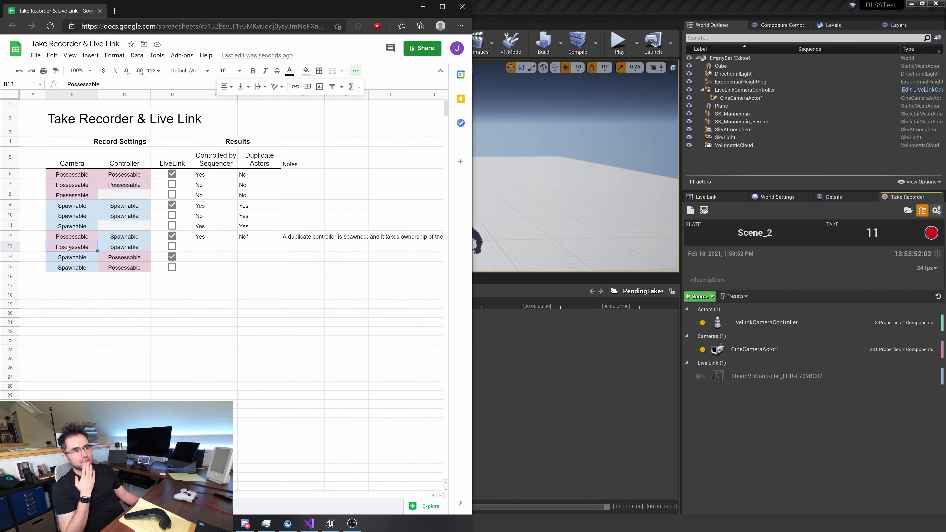
click(116, 250)
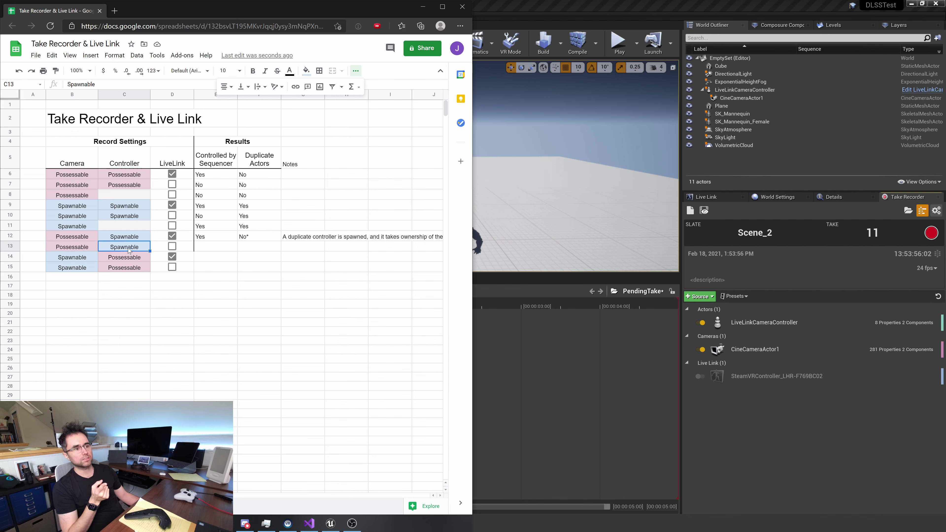
click(82, 248)
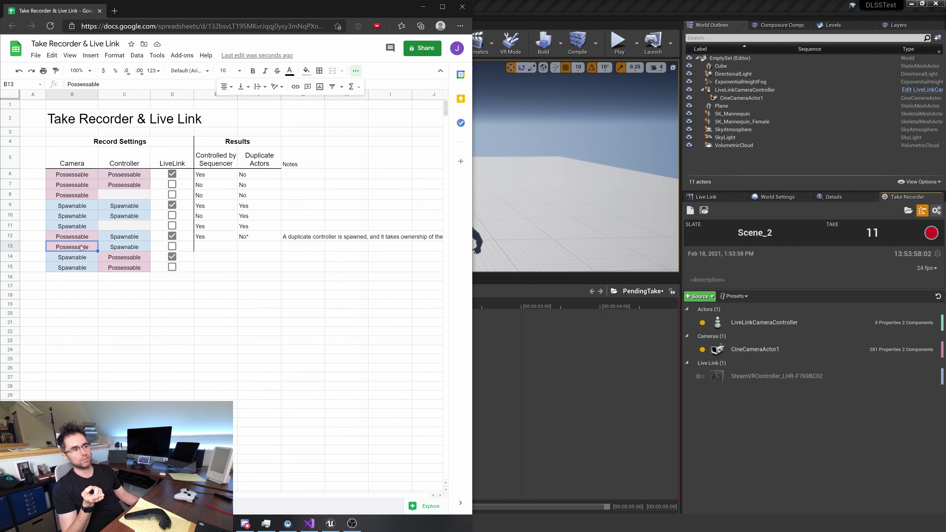
click(206, 248)
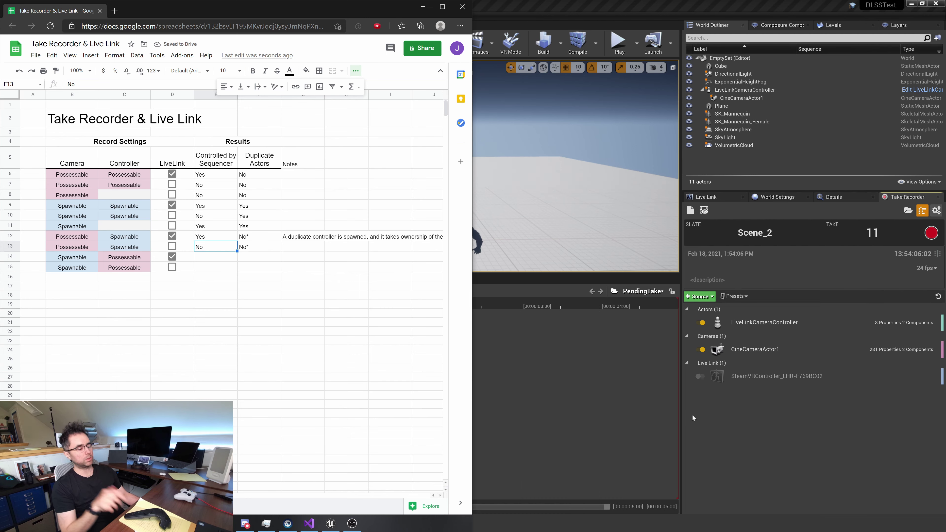
Step: Switch to Unreal, start a play session and enable the XR source's SteamVRController_LHR-F769BC02 subject in Live Link
click(844, 495)
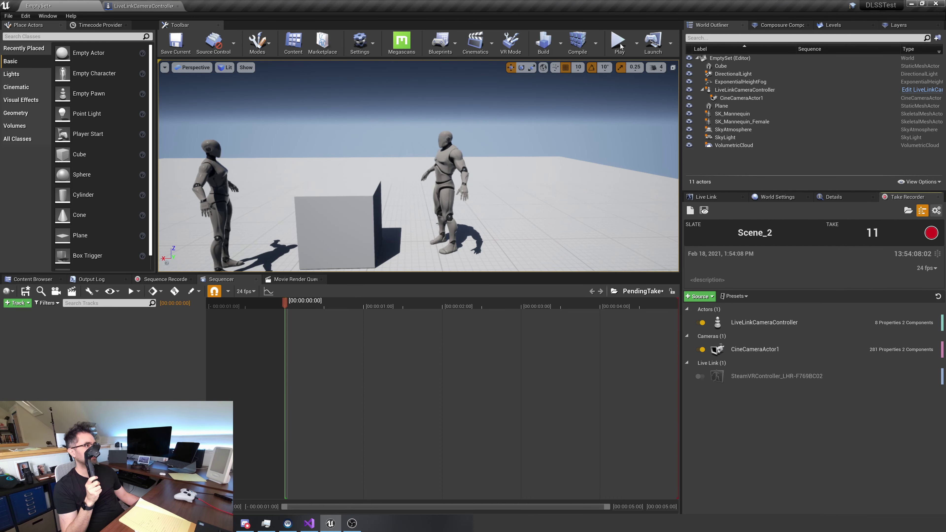
click(613, 47)
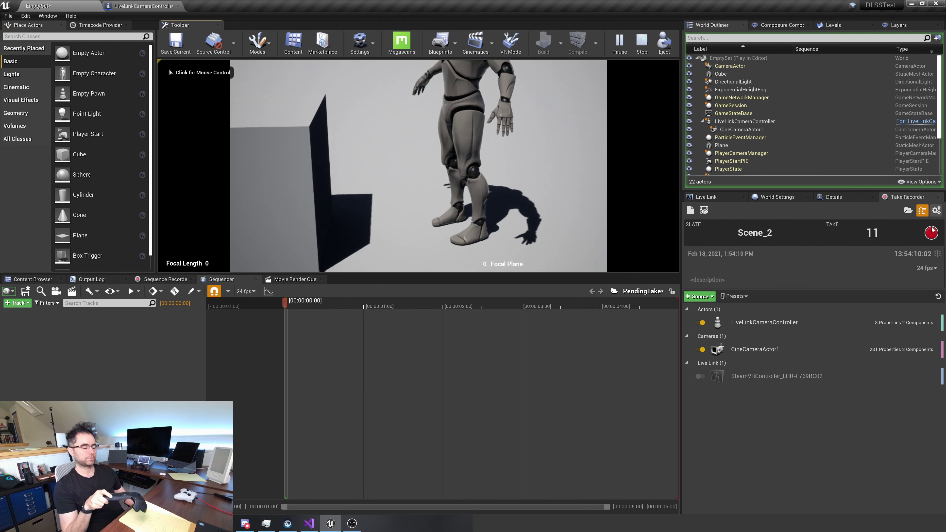
click(740, 198)
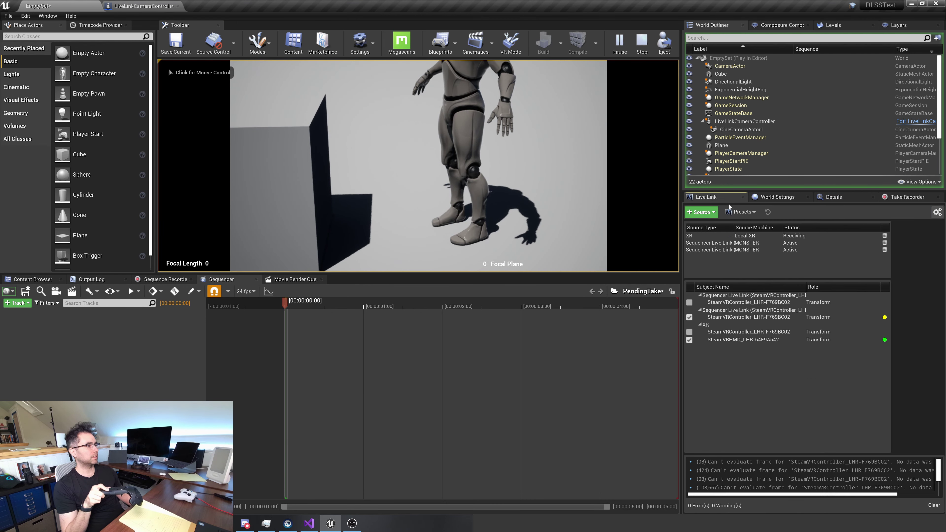
click(689, 332)
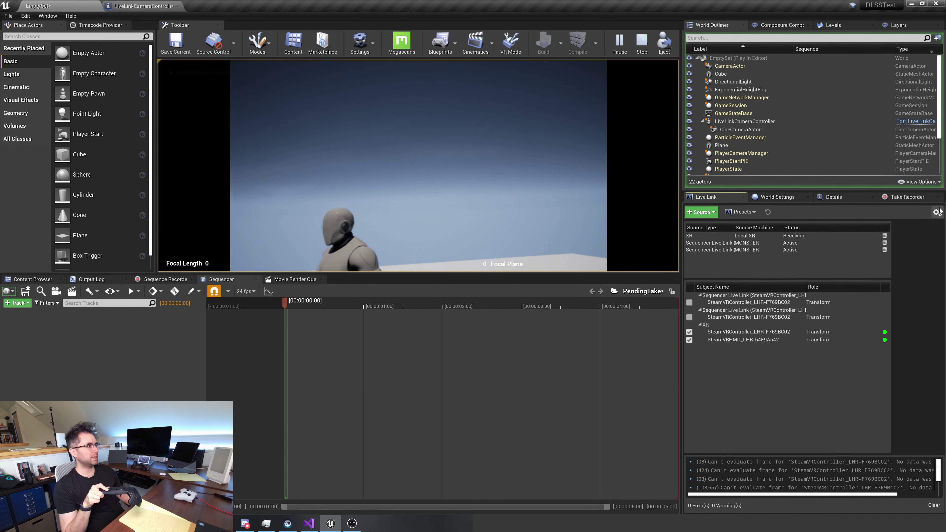
Step: Record take 11 of slate Scene_2 with Take Recorder, stopping after about four seconds
click(908, 197)
click(932, 233)
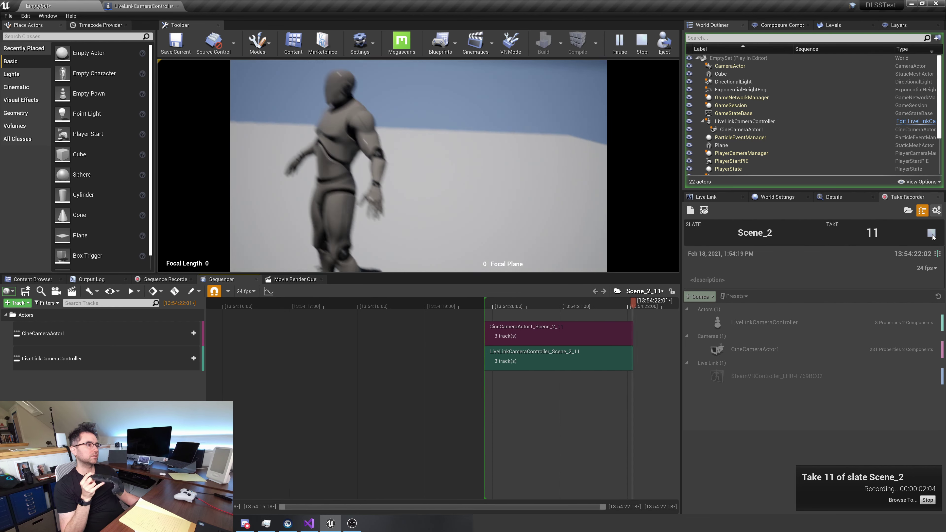
click(931, 233)
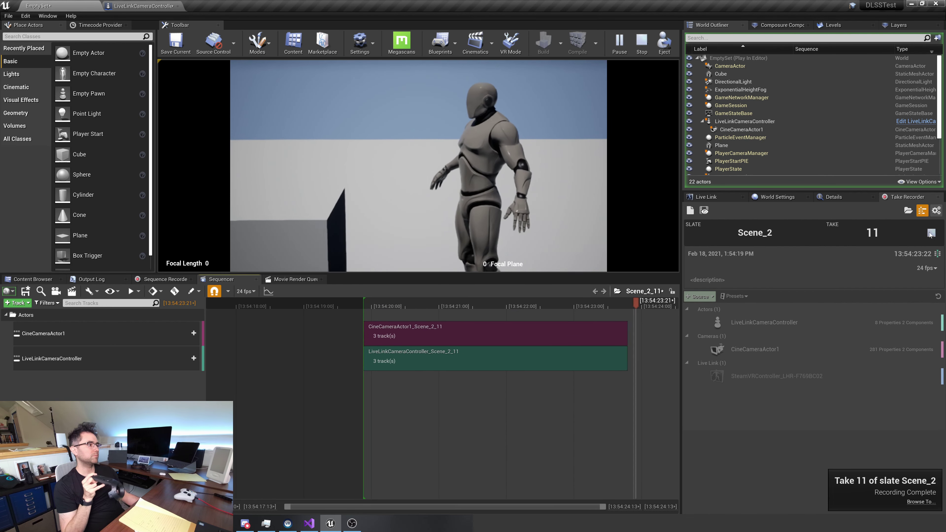
Step: Review the recorded Scene_2_11 take with the viewport locked to its camera cuts, and stop the play session
click(704, 210)
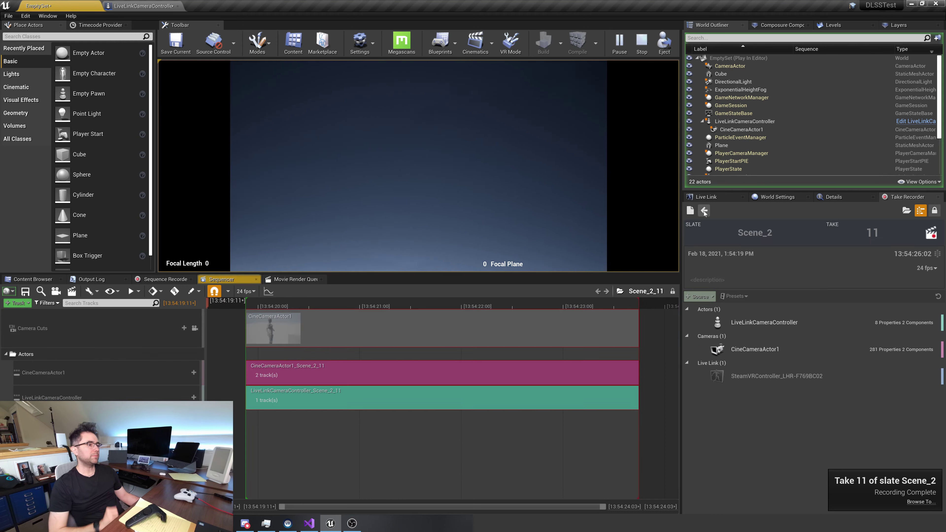
click(192, 329)
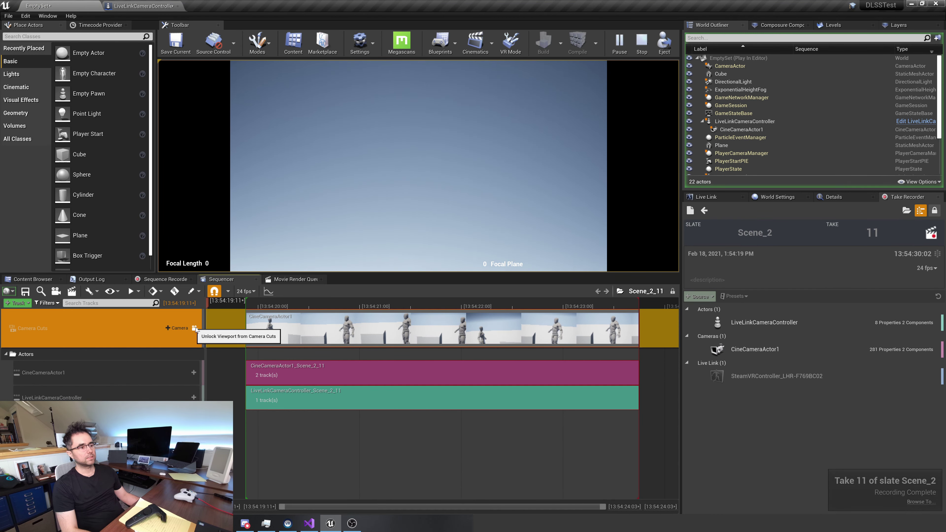
click(260, 306)
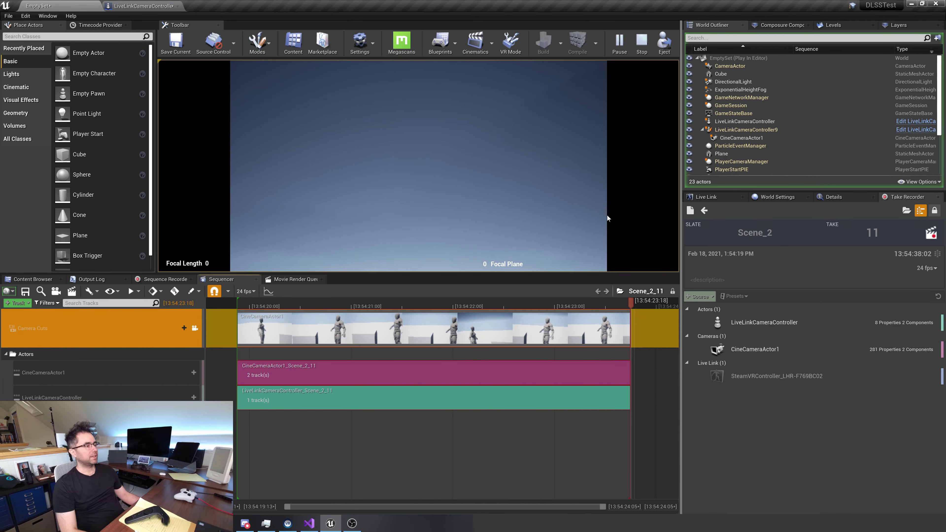
key(Escape)
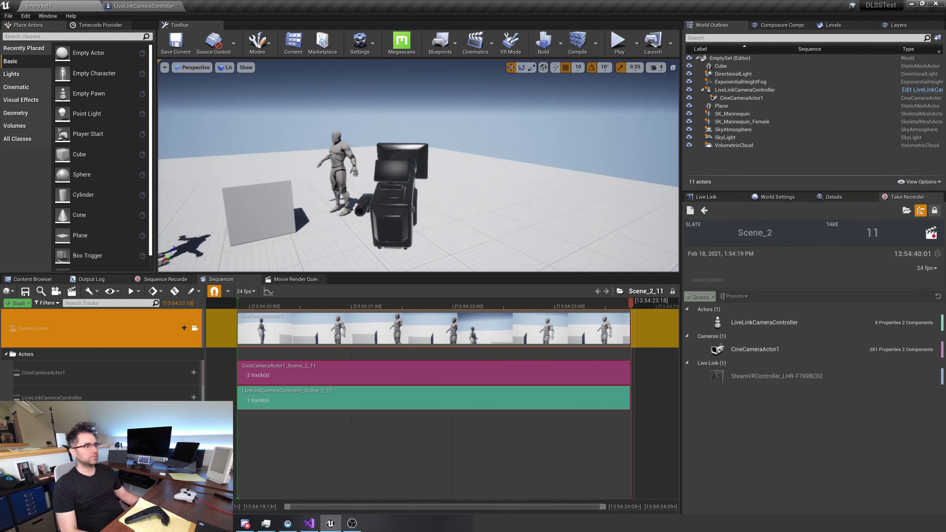
Step: Scrub the Scene_2_11 take to about 13:54:21:16 and select both LiveLinkCameraController actors in the outliner to compare them
right_drag(564, 156, 564, 157)
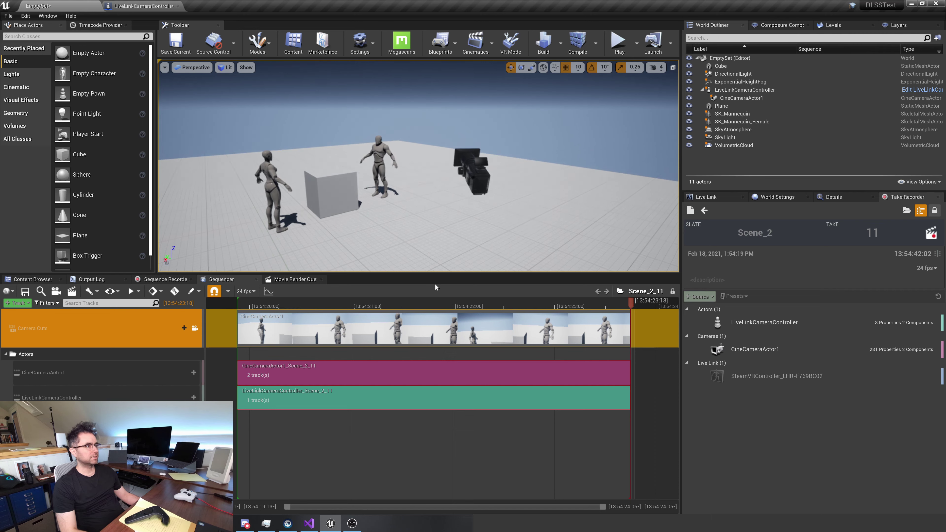
click(419, 304)
click(807, 84)
click(807, 87)
shift+click(801, 98)
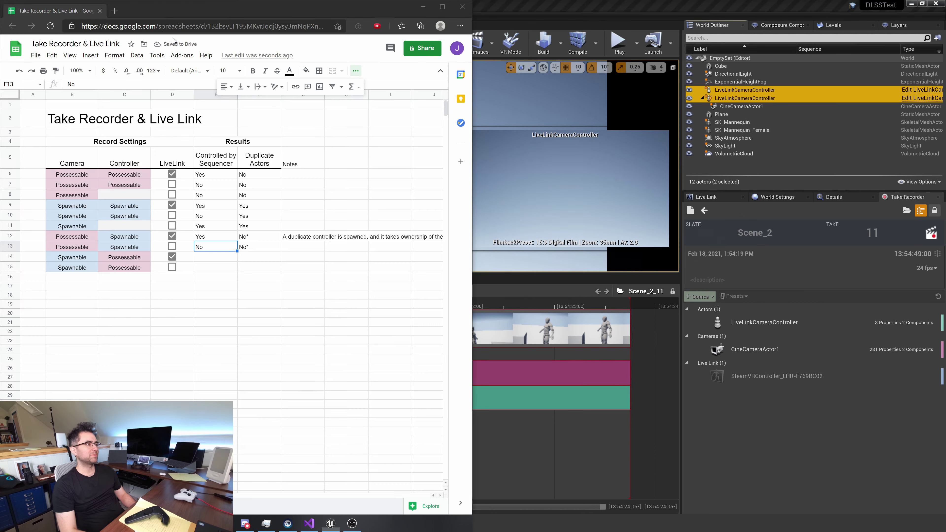
Step: Switch to the spreadsheet and add an asterisk at the start of the duplicate controller note in G12
key(alt+Tab)
click(298, 236)
key(Return)
key(ctrl+Home)
text(*)
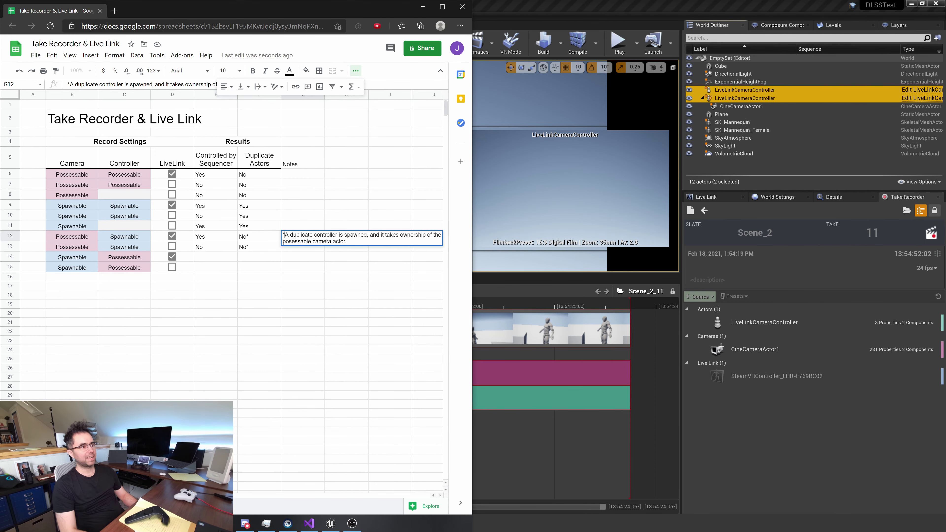
key(Return)
click(299, 240)
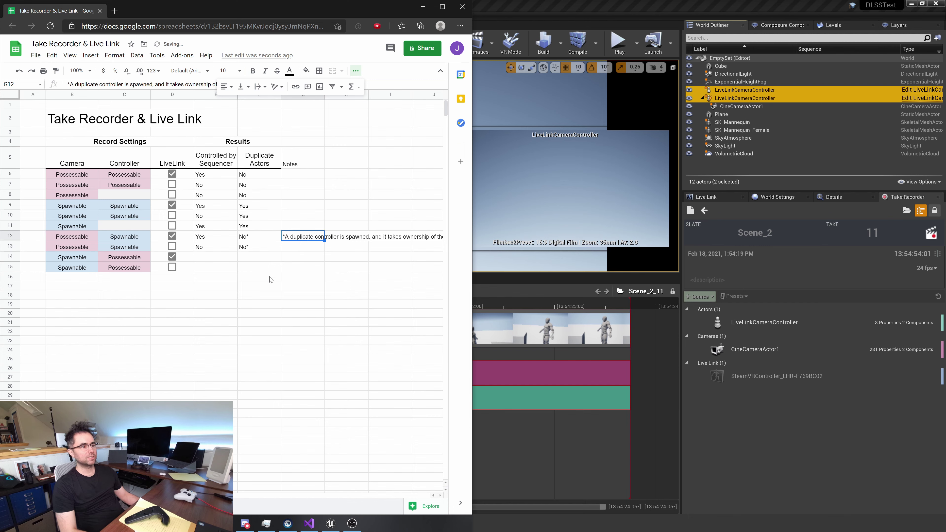
Step: Move the duplicate controller note from G12 to cell F17 below the results table
click(220, 286)
text(*A duplicate controller is spawned, and it takes ownership of the posessable camera actor.)
key(ctrl+x)
click(262, 291)
key(ctrl+v)
click(260, 301)
click(255, 290)
Step: Wrap the text of the note in F17 and merge cells F17:H17
drag(255, 290, 286, 295)
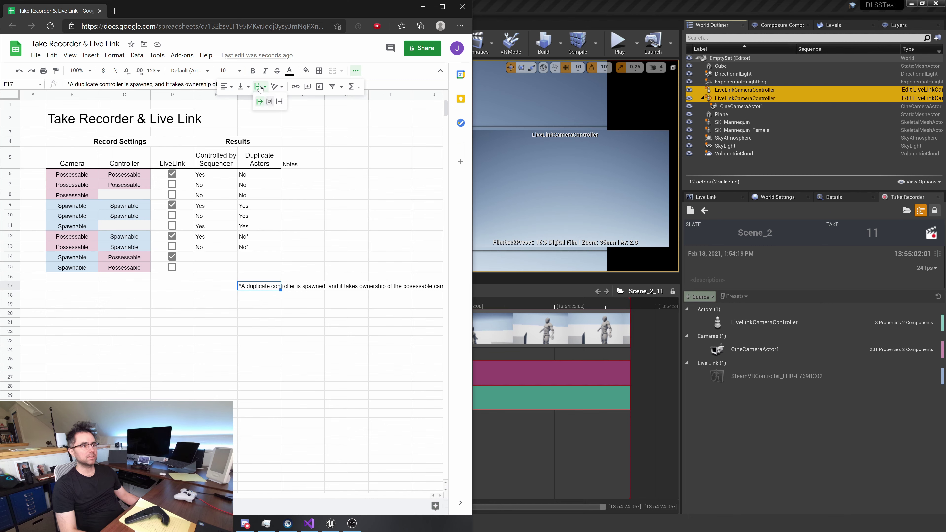
click(269, 101)
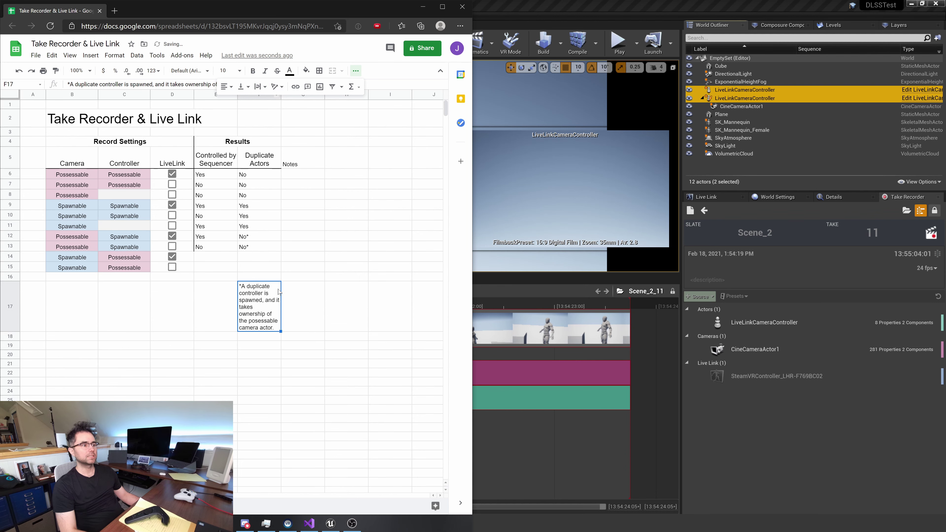
drag(278, 291, 330, 309)
click(331, 70)
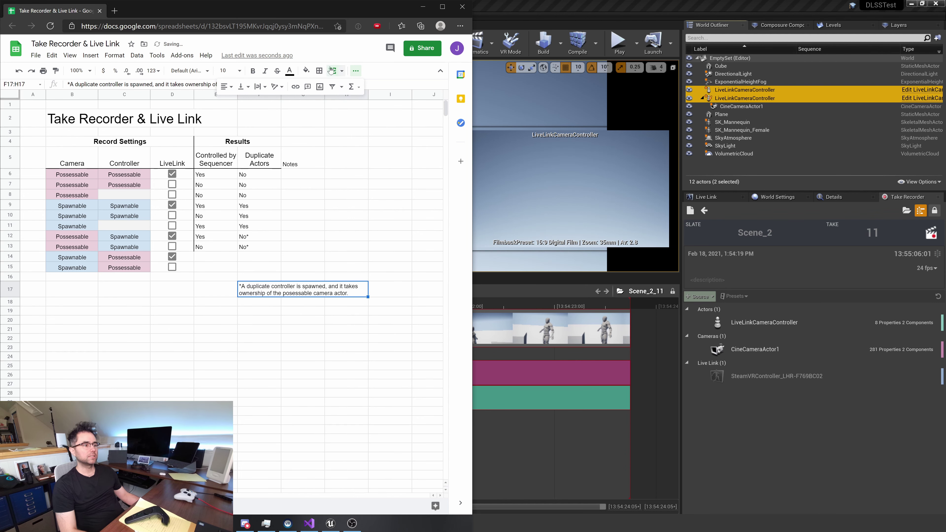
click(234, 314)
click(256, 294)
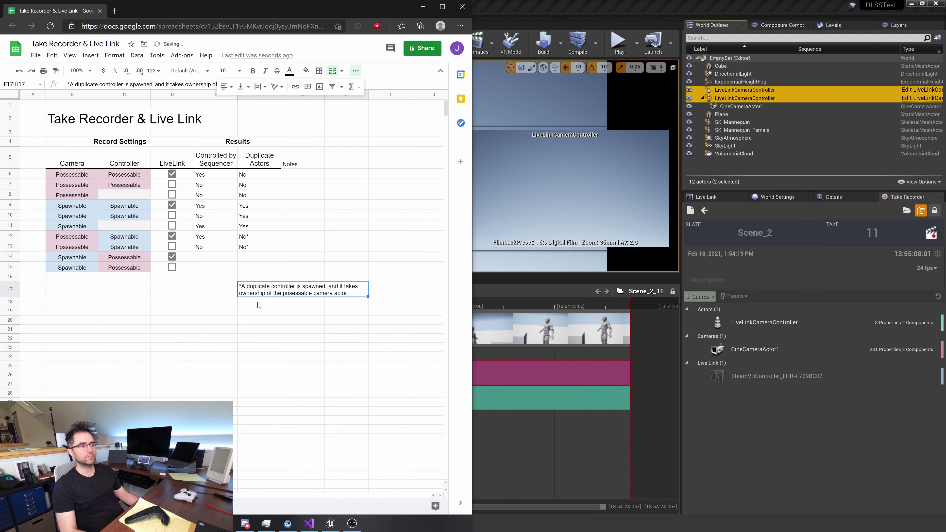
Step: For the row 14 test, switch to Unreal, leave the take review and set CineCameraActor1's record type to Spawnable
click(216, 261)
drag(77, 260, 123, 261)
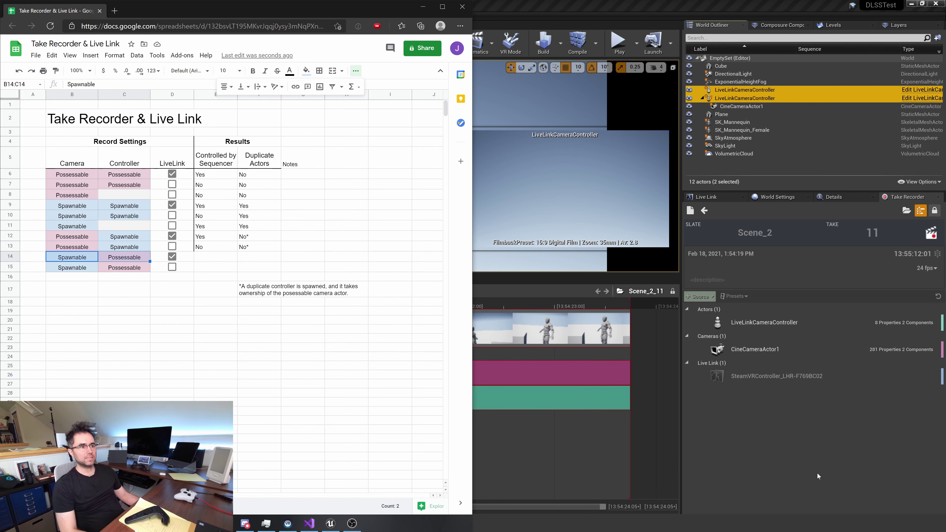
click(819, 490)
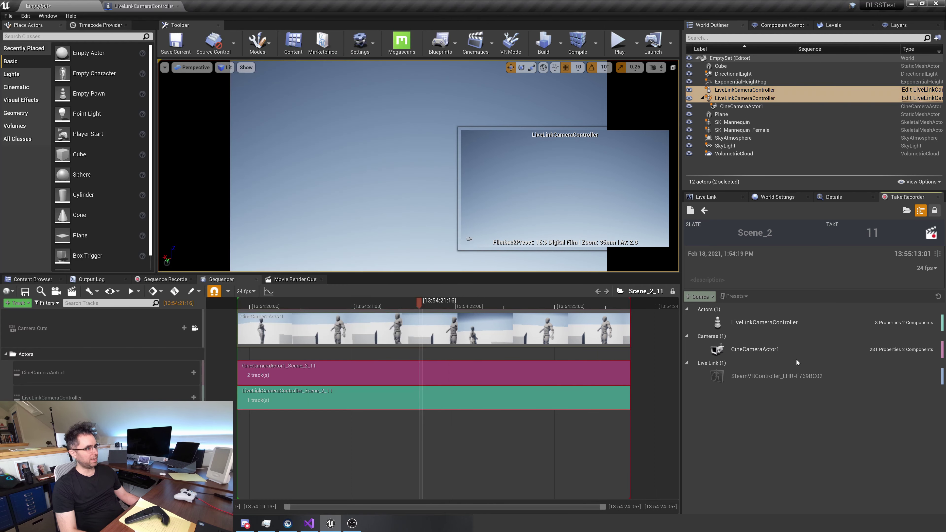
click(777, 348)
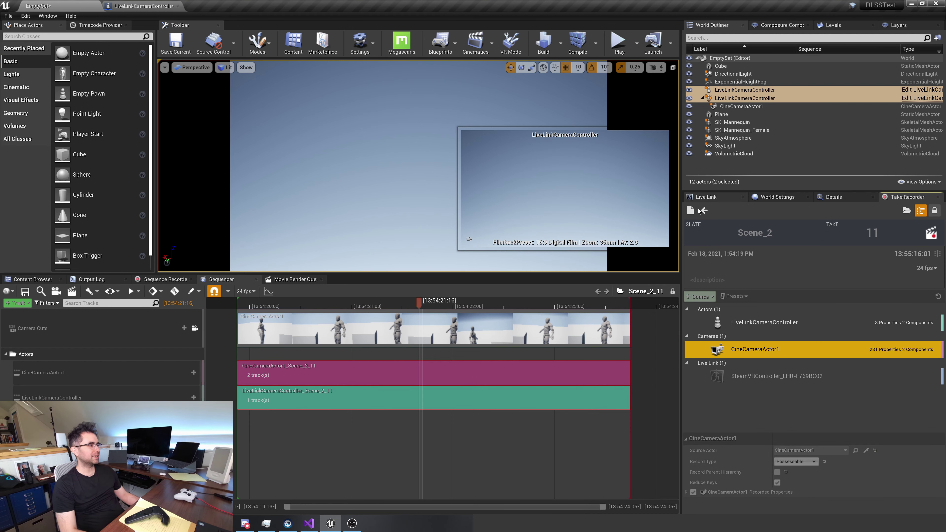
click(704, 210)
click(756, 349)
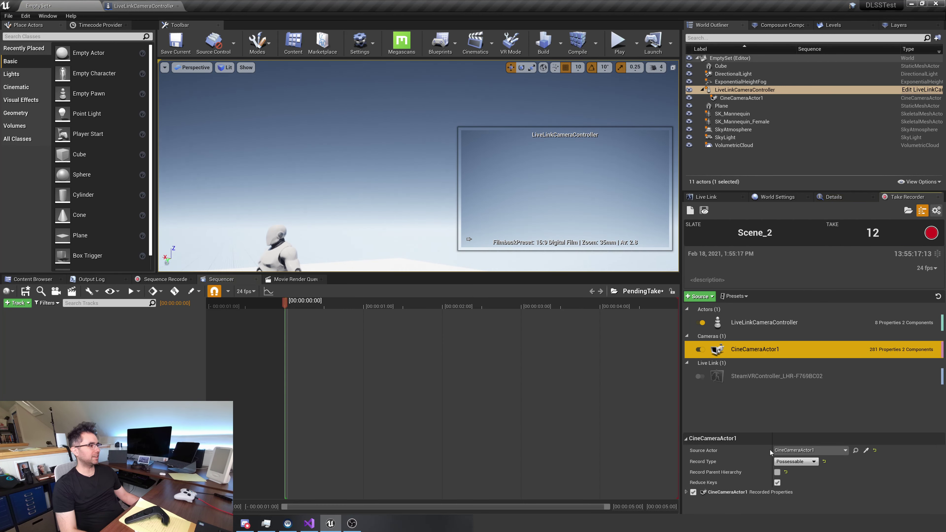
click(800, 462)
click(792, 478)
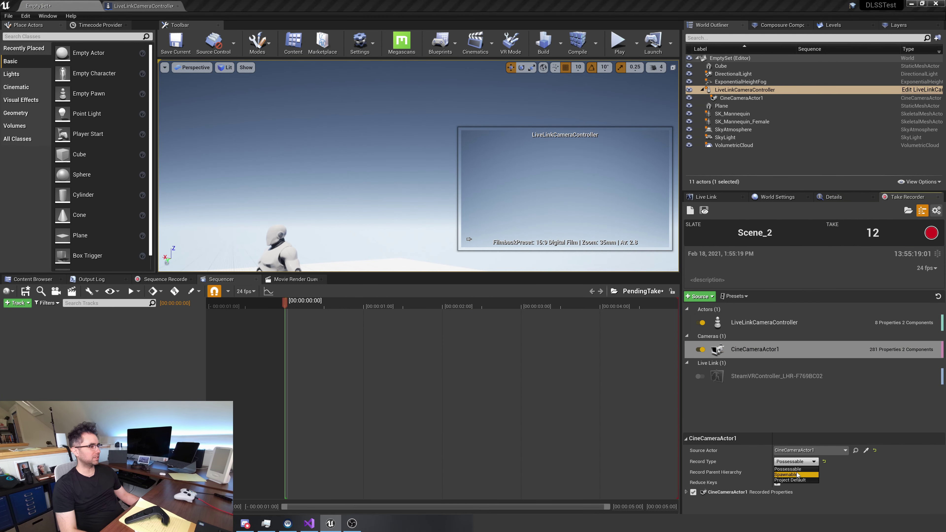
Step: Set LiveLinkCameraController's record type to Possessable, enable the SteamVRController_LHR-F769BC02 source and check both actors' record settings
click(790, 322)
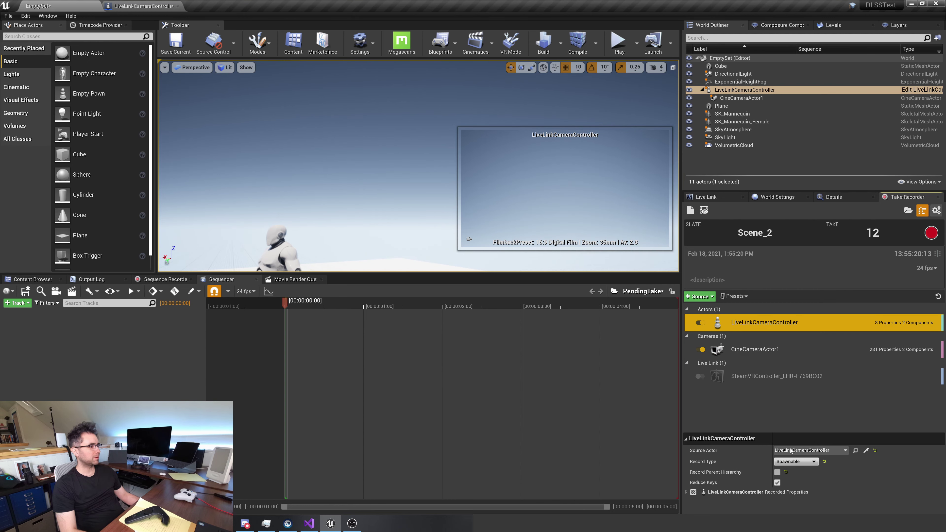
click(796, 462)
click(791, 478)
click(789, 409)
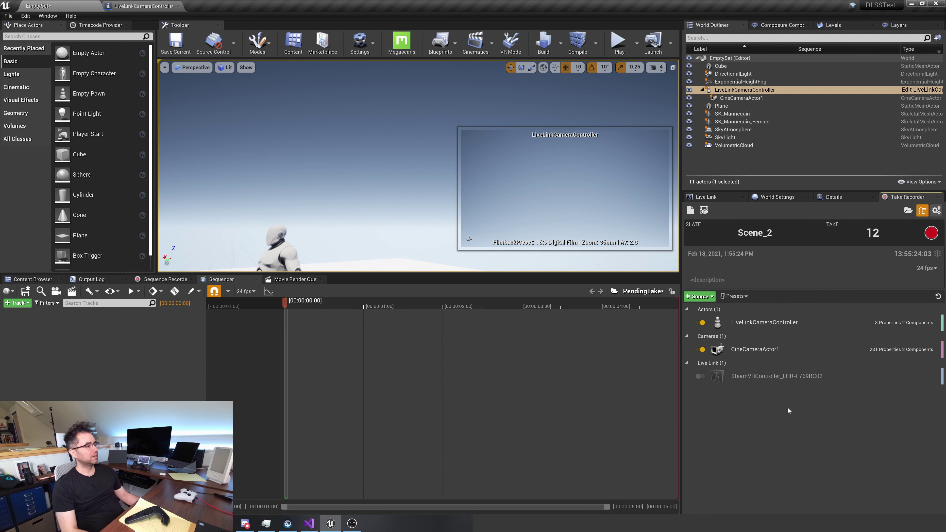
click(769, 325)
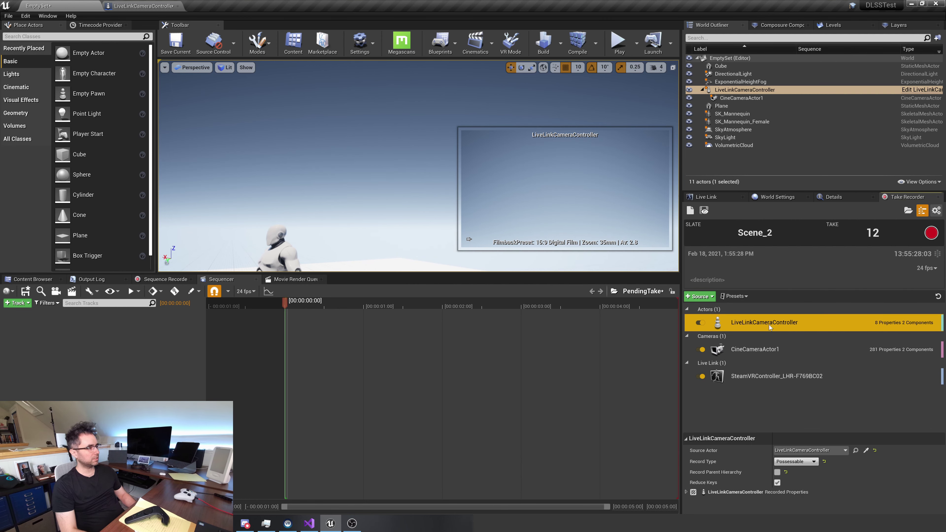
click(759, 348)
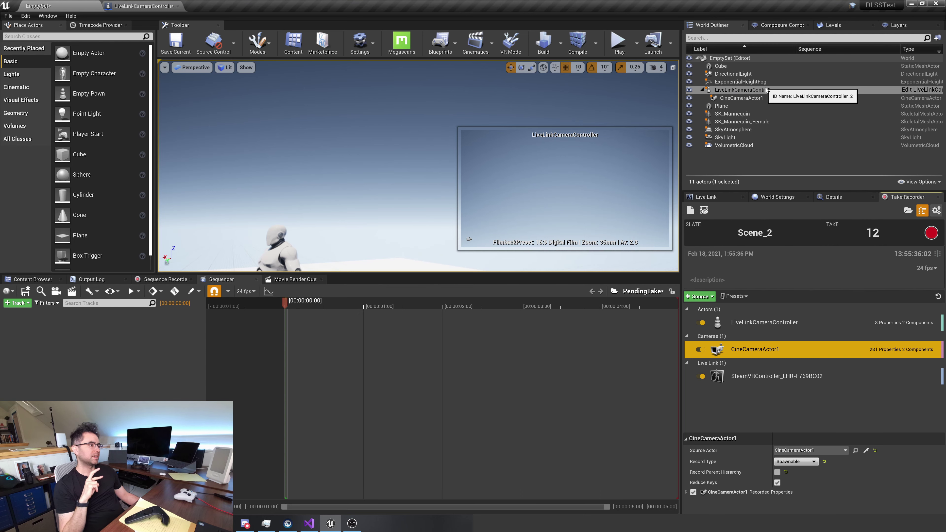
Step: Examine how the LiveLinkCameraController event graph picks its camera through the Get Attached Actors and GET nodes
click(166, 6)
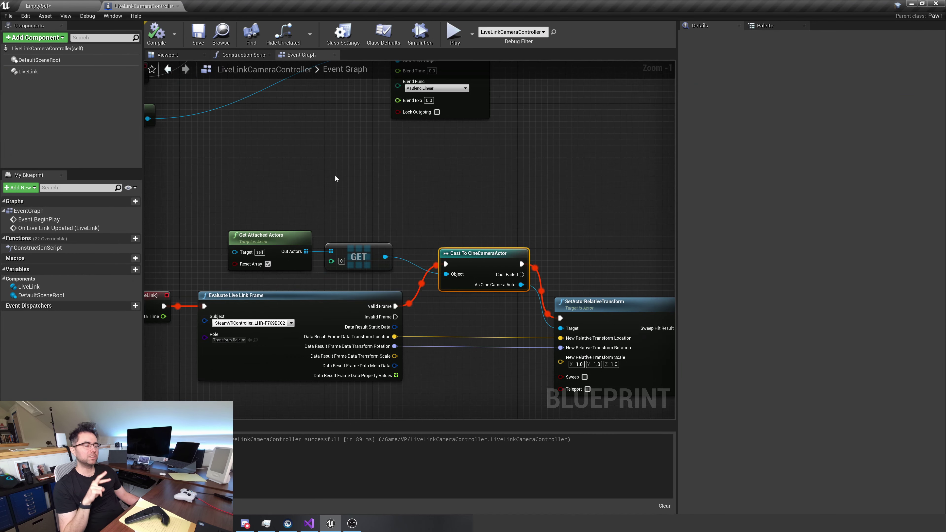
scroll(334, 175, up, 2)
drag(327, 220, 283, 261)
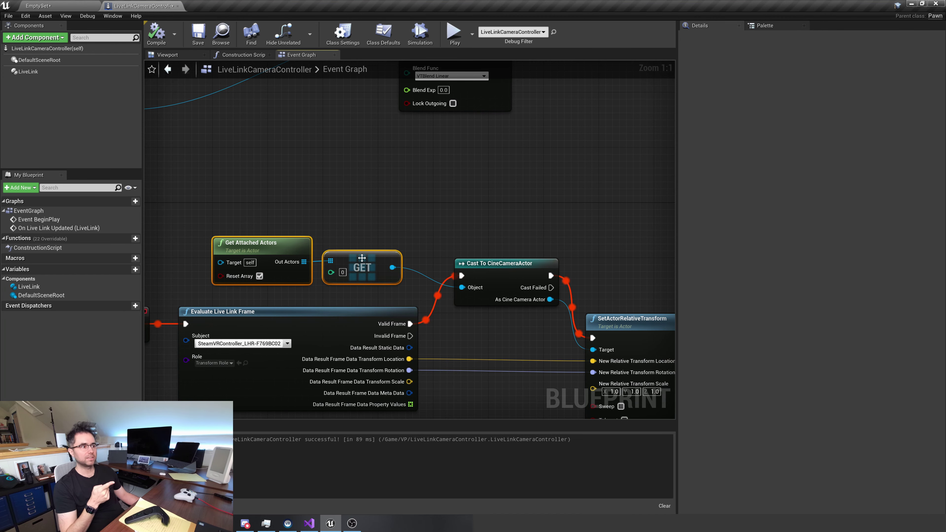
key(ctrl+z)
Step: Return to the EmptySet level, start a play session and record take 12 of slate Scene_2 for a few seconds
click(83, 8)
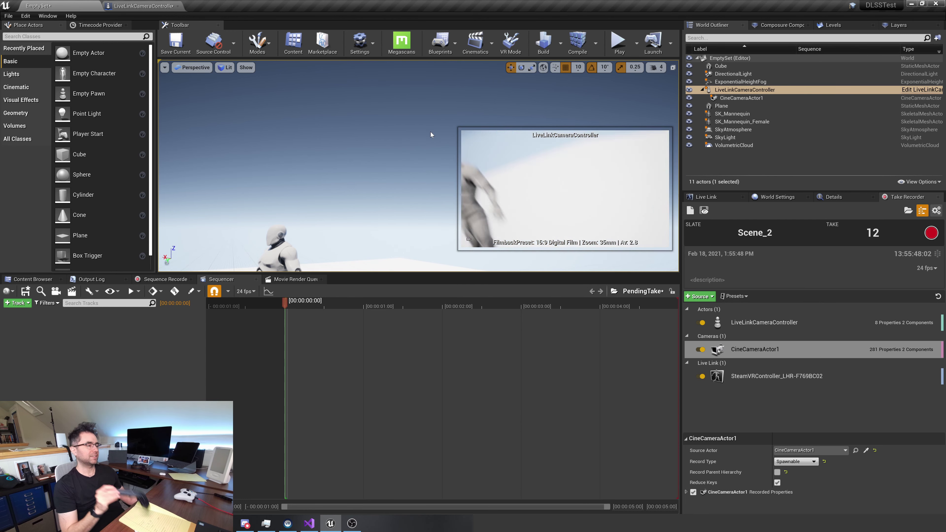
click(619, 41)
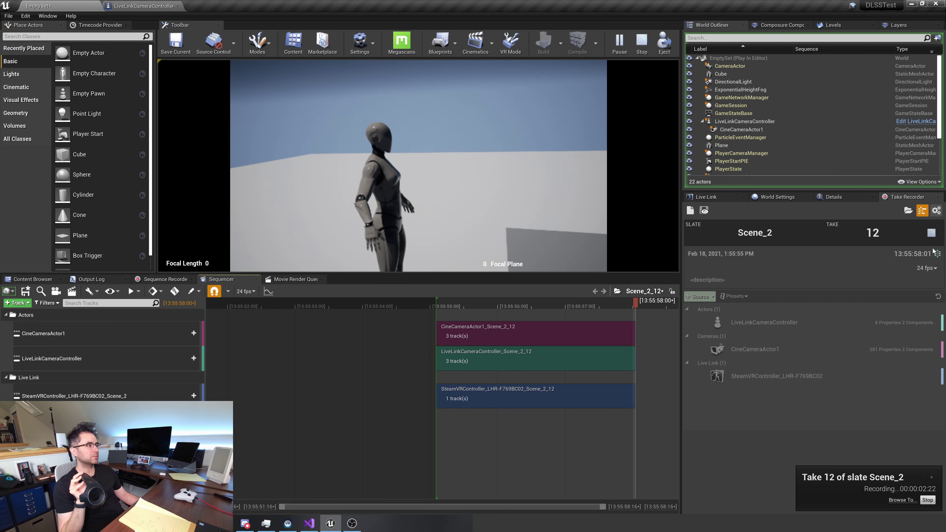
click(931, 232)
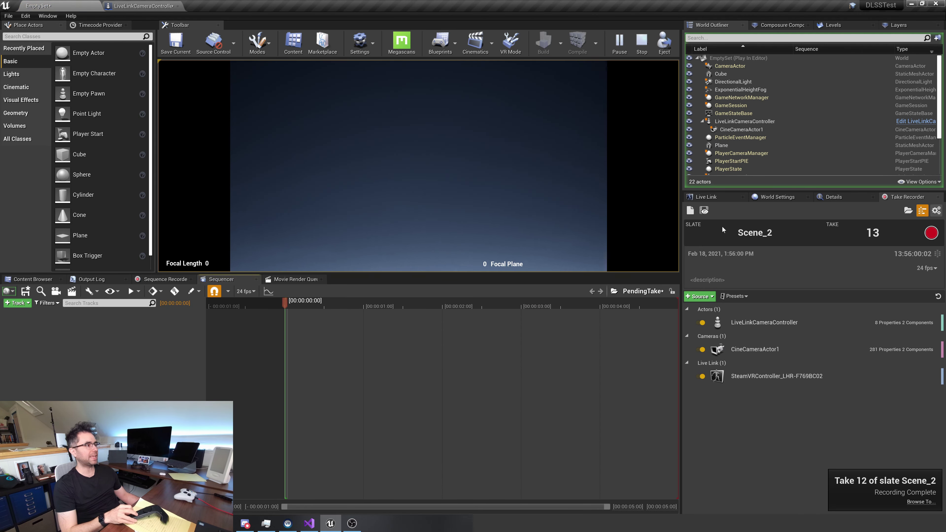
Step: Review the recorded Scene_2_12 take by playing it back and scrubbing to 13:55:56:07
click(704, 210)
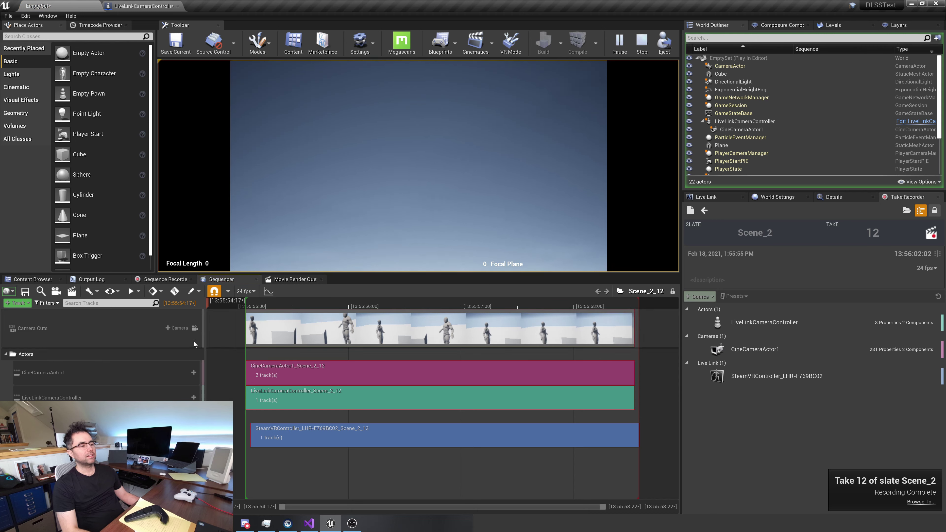
key(space)
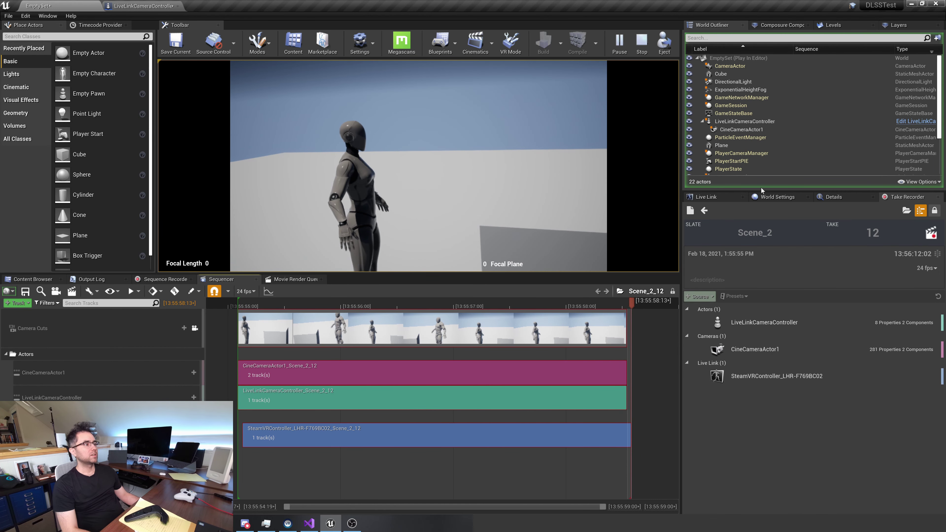
click(379, 305)
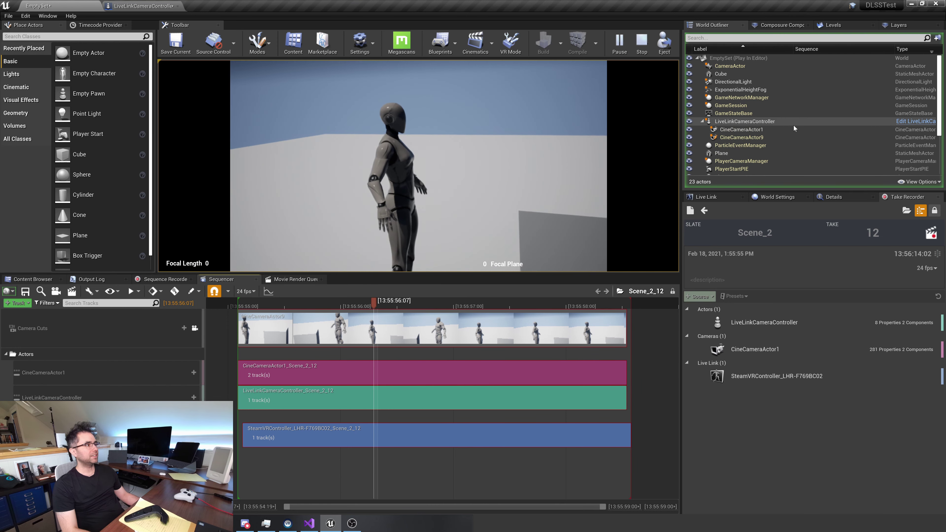
Step: Compare the previews of LiveLinkCameraController and its attached cameras in the outliner, ending with only CineCameraActor1 selected
click(745, 121)
shift+click(755, 138)
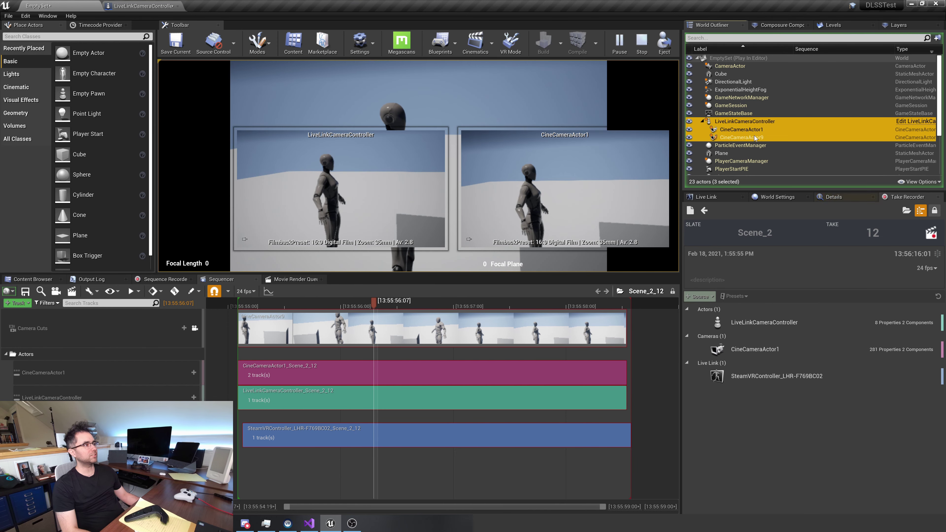
ctrl+click(729, 137)
ctrl+click(743, 130)
click(743, 129)
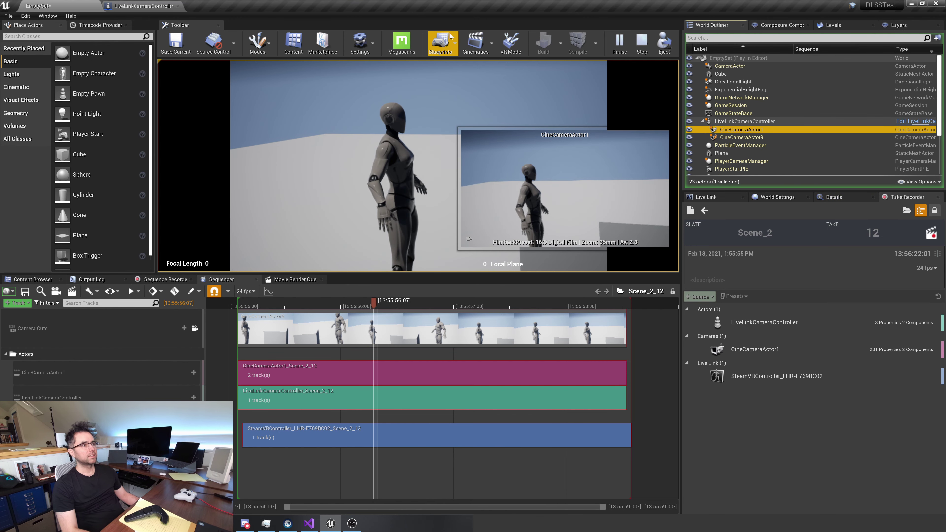
Step: Stop the play session from the LiveLinkCameraController blueprint, shift the GET node slightly away from Get Attached Actors, and return to the level
click(144, 5)
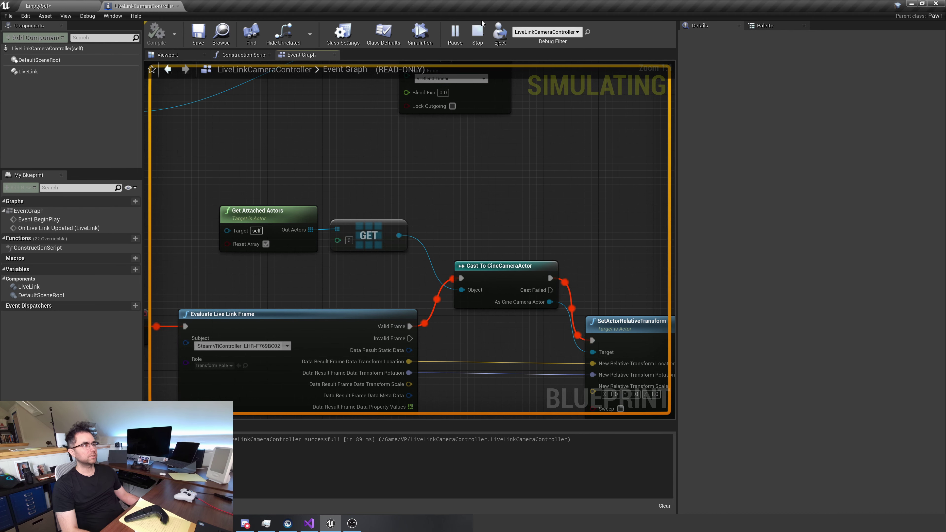
click(477, 32)
drag(386, 230, 399, 230)
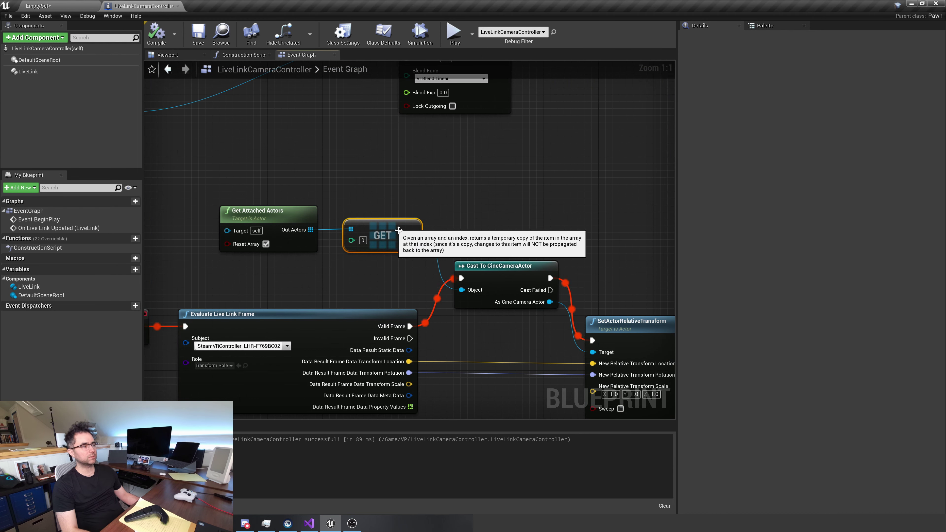
scroll(480, 238, down, 2)
click(60, 6)
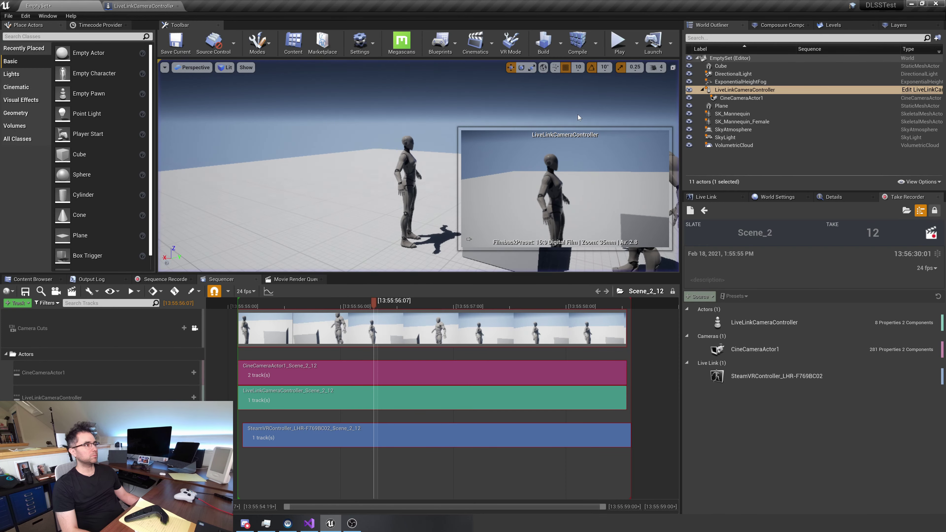
Step: Select CineCameraActor1 under the controller and examine the attached-actor lookup in the LiveLinkCameraController event graph
click(746, 99)
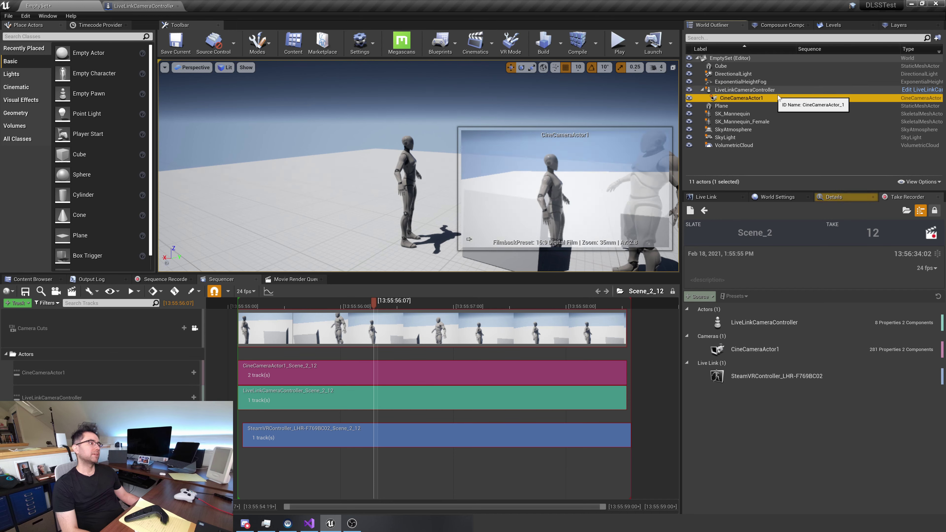
click(136, 6)
scroll(410, 206, down, 4)
scroll(435, 238, up, 4)
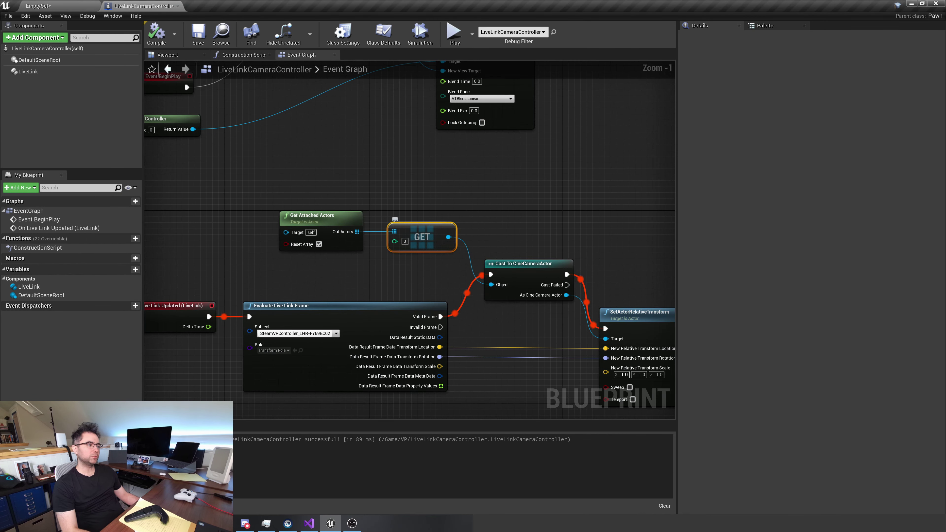
scroll(405, 222, down, 1)
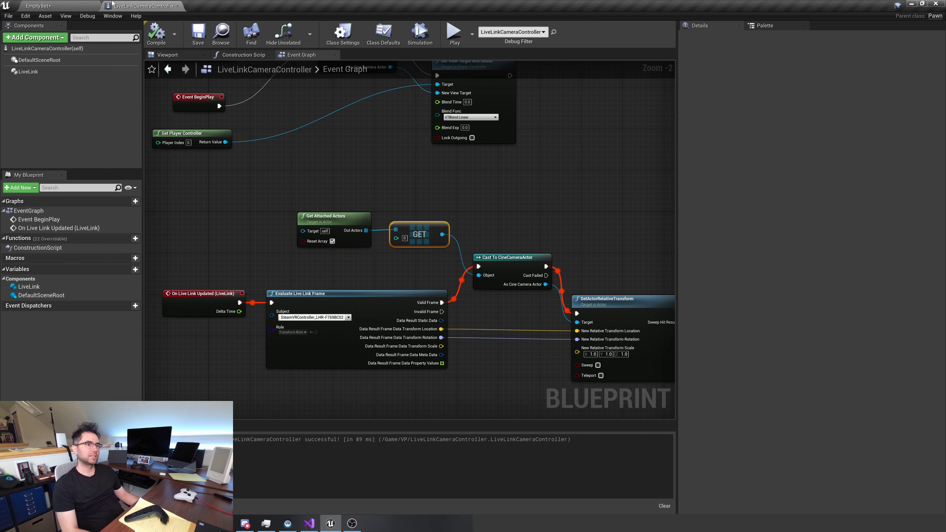
Step: Scrub the Scene_2_12 take around 13:55:56:01 in the level and examine the camera from outside the camera cut view
click(69, 7)
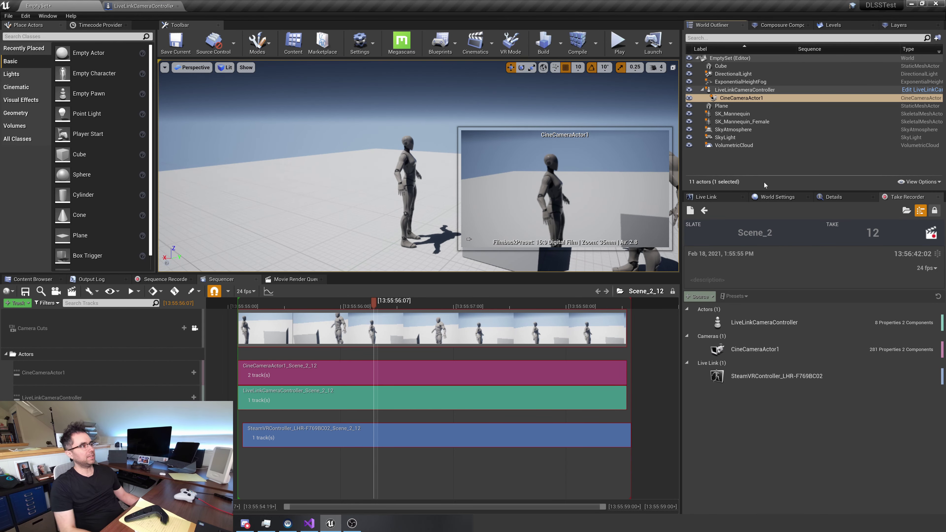
click(347, 305)
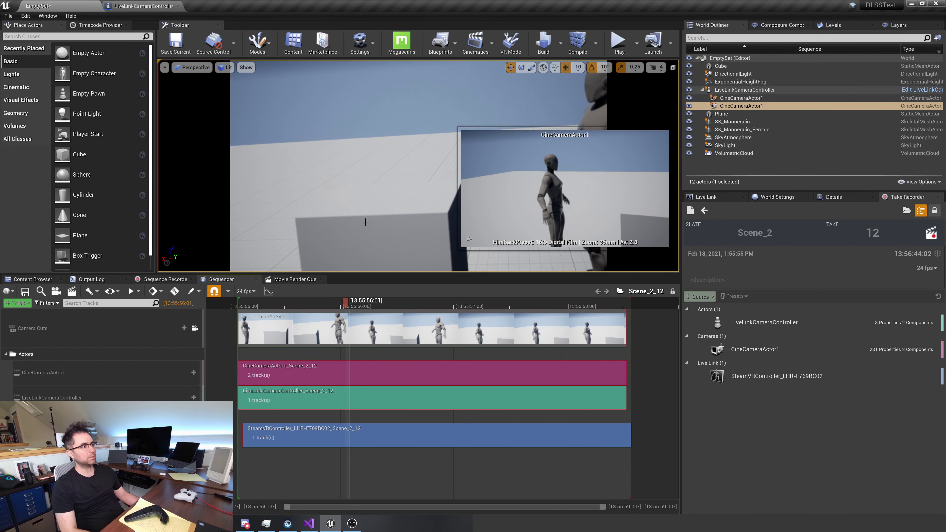
click(196, 329)
right_drag(323, 203, 402, 209)
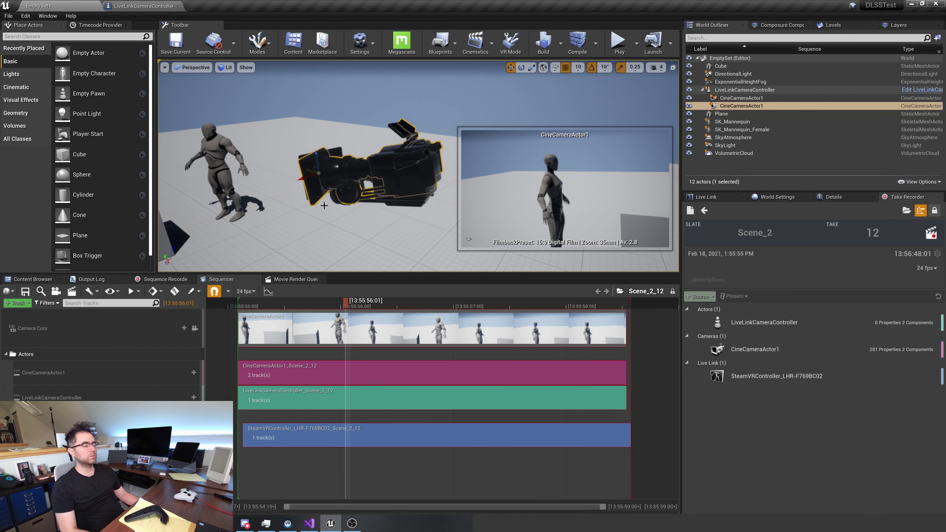
drag(349, 306, 380, 311)
Step: Examine the Evaluate Live Link Frame and GET nodes in the LiveLinkCameraController event graph, and scrub the Scene_2_12 take to 13:55:55:20
click(129, 6)
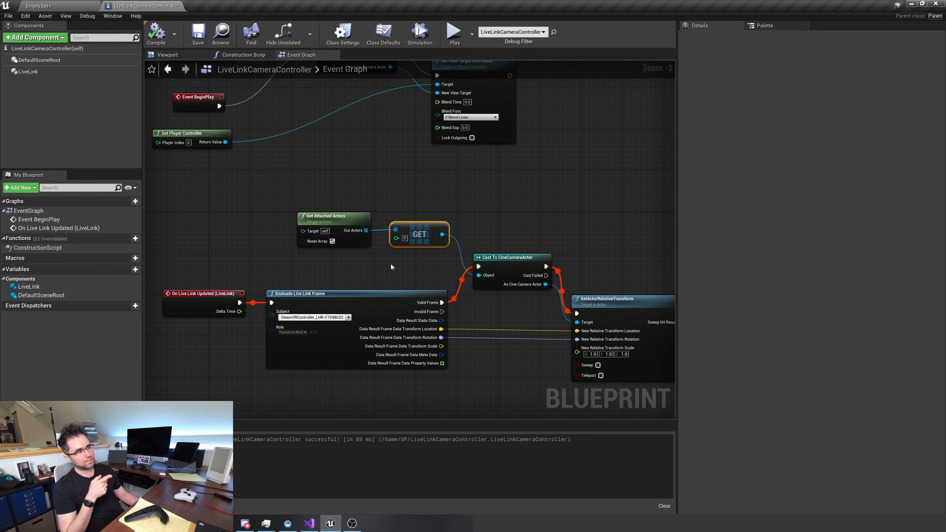
scroll(391, 264, up, 2)
click(399, 292)
drag(397, 314, 410, 310)
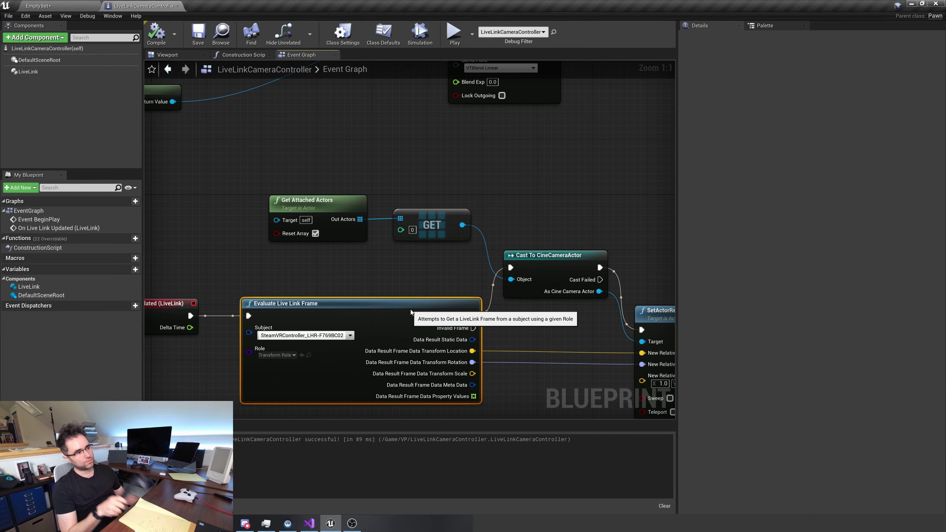
right_drag(563, 202, 399, 155)
click(380, 213)
click(274, 166)
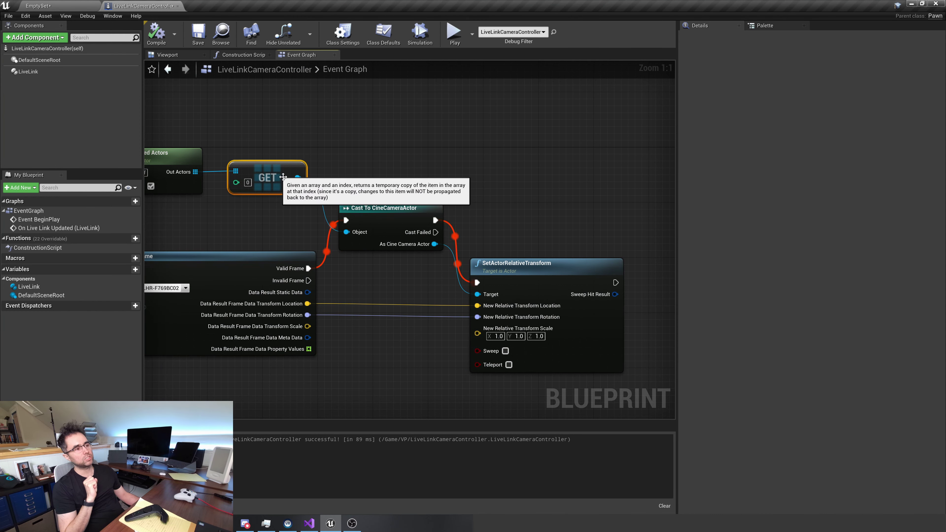
click(24, 6)
drag(379, 304, 322, 305)
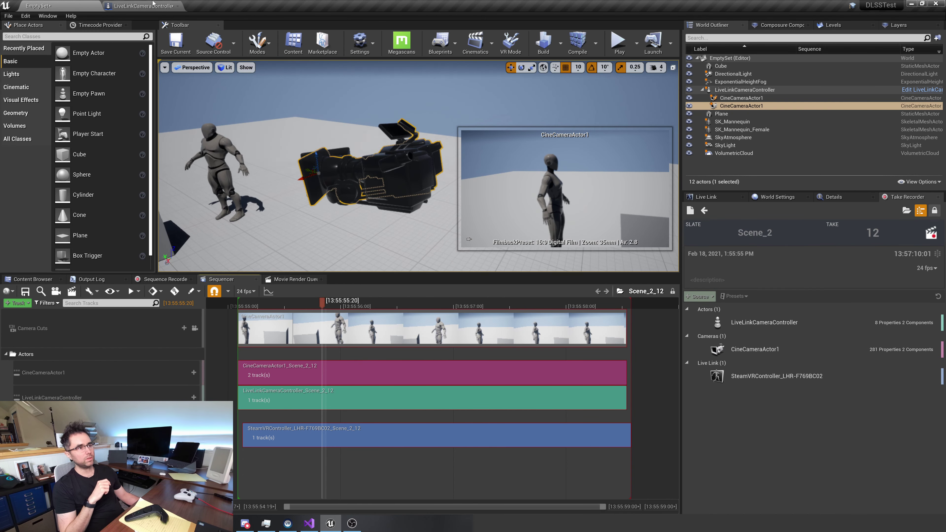
Step: Replace the GET node in the LiveLinkCameraController event graph with a For Each Loop fed by Get Attached Actors' Out Actors
click(141, 6)
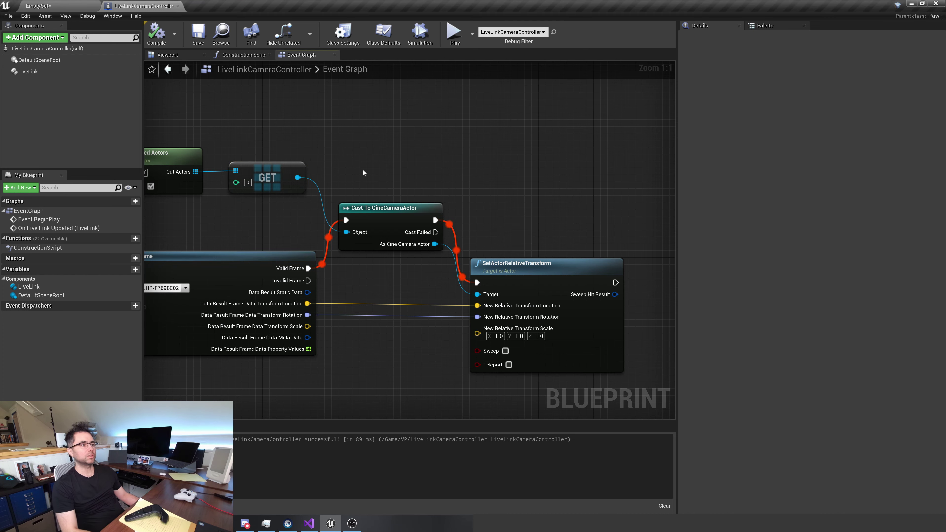
right_drag(362, 169, 438, 214)
click(335, 220)
key(Delete)
drag(276, 217, 343, 193)
text(for each)
key(Return)
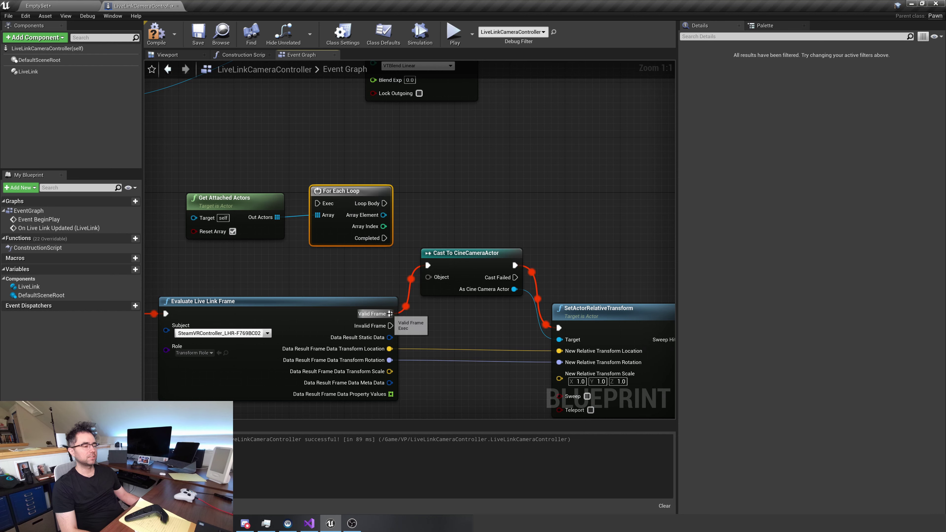
Step: Wire Valid Frame into the For Each Loop, connect Loop Body and Array Element to Cast To CineCameraActor, and align the nodes
drag(390, 313, 316, 204)
drag(470, 265, 568, 216)
drag(341, 191, 525, 217)
drag(439, 221, 530, 234)
drag(561, 206, 499, 199)
drag(409, 205, 374, 205)
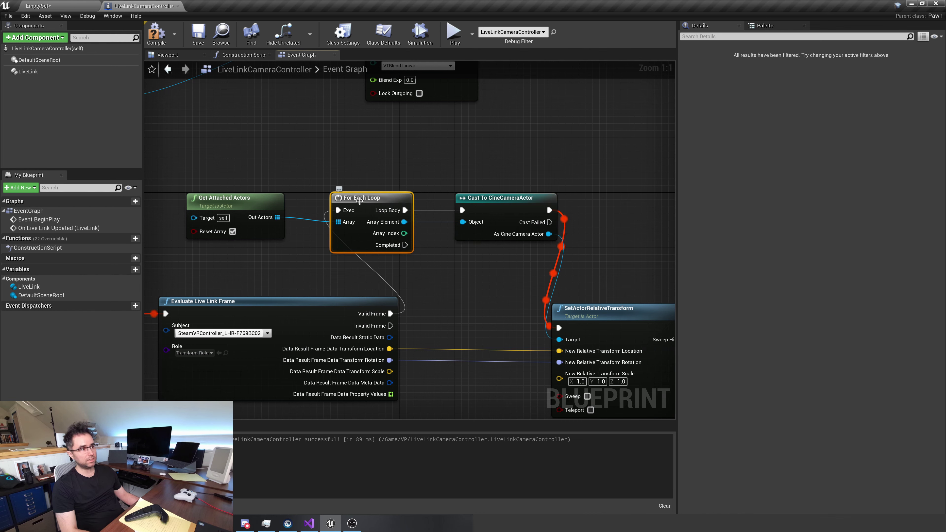
drag(359, 202, 353, 194)
drag(515, 205, 508, 198)
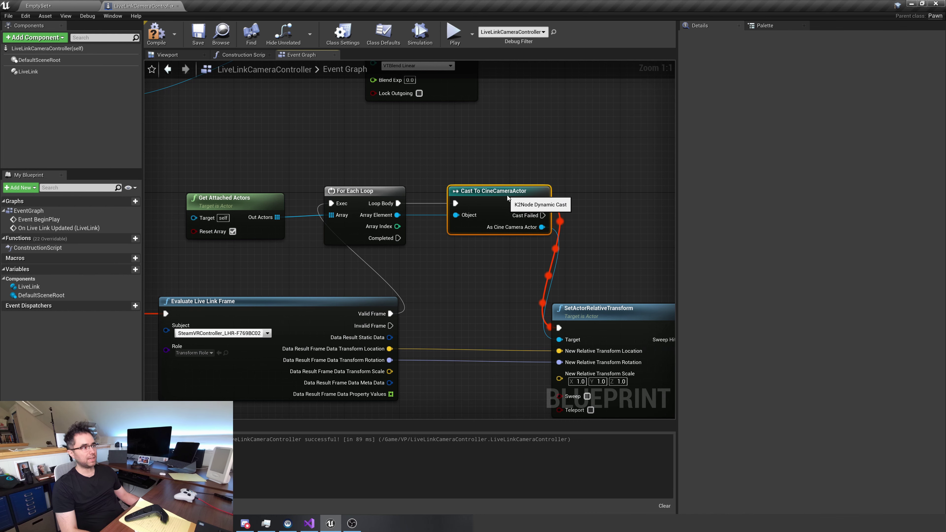
Step: Compile the LiveLinkCameraController blueprint and scrub the Scene_2_12 take in the level to 13:55:55:21 to check the attached cameras
click(590, 308)
click(156, 33)
click(73, 9)
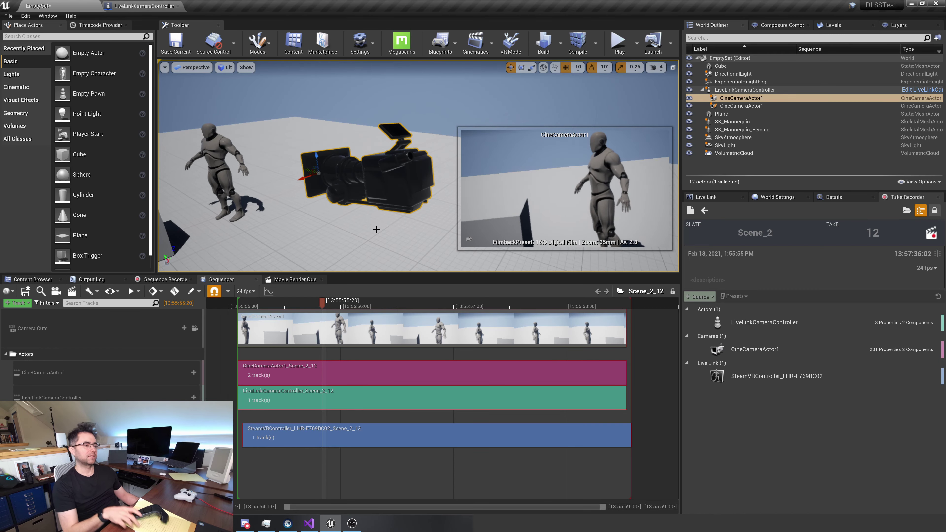
drag(323, 304, 337, 316)
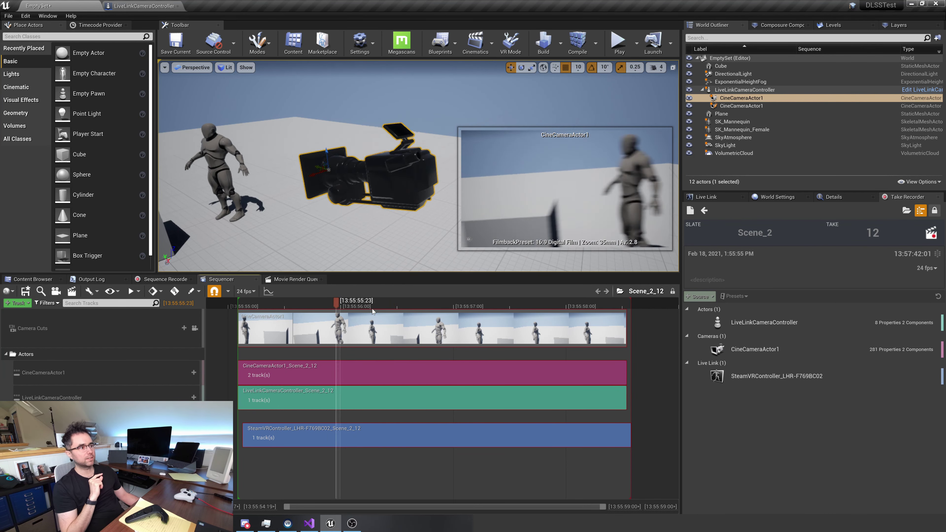
click(327, 303)
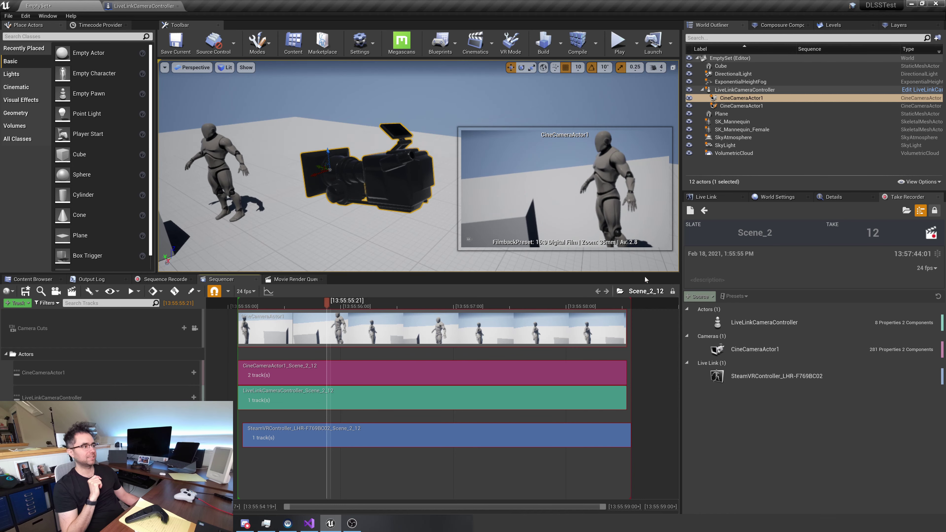
Step: Leave the take review and log spreadsheet row 14 with Yes for sequencer control and Yes** for duplicate actors
click(704, 210)
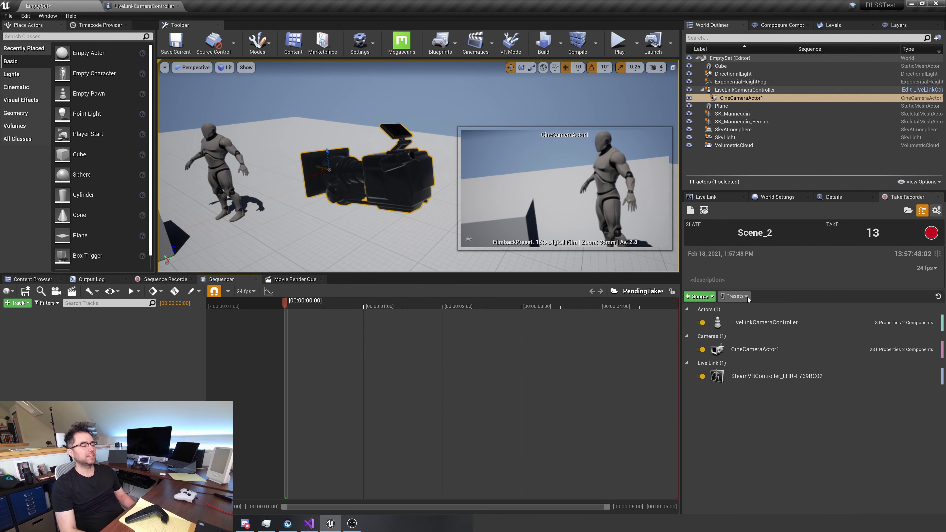
key(alt+Tab)
click(211, 257)
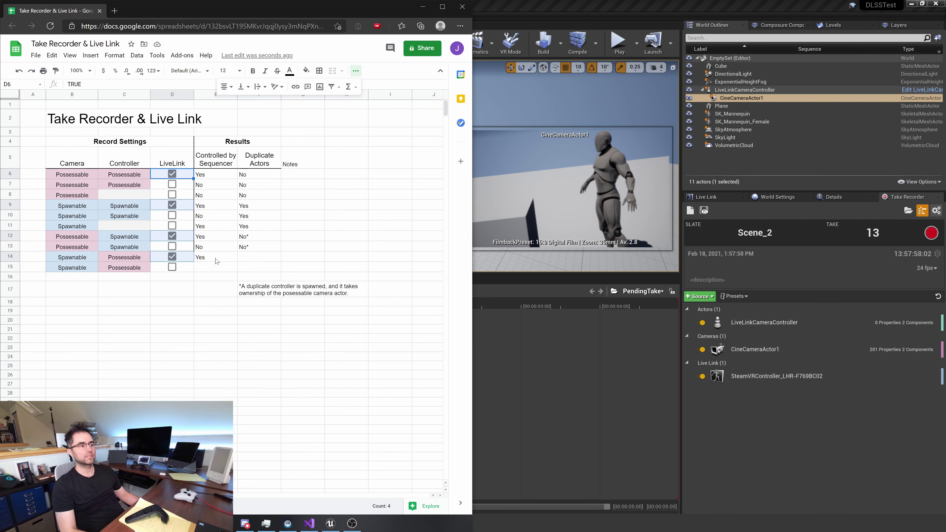
click(253, 263)
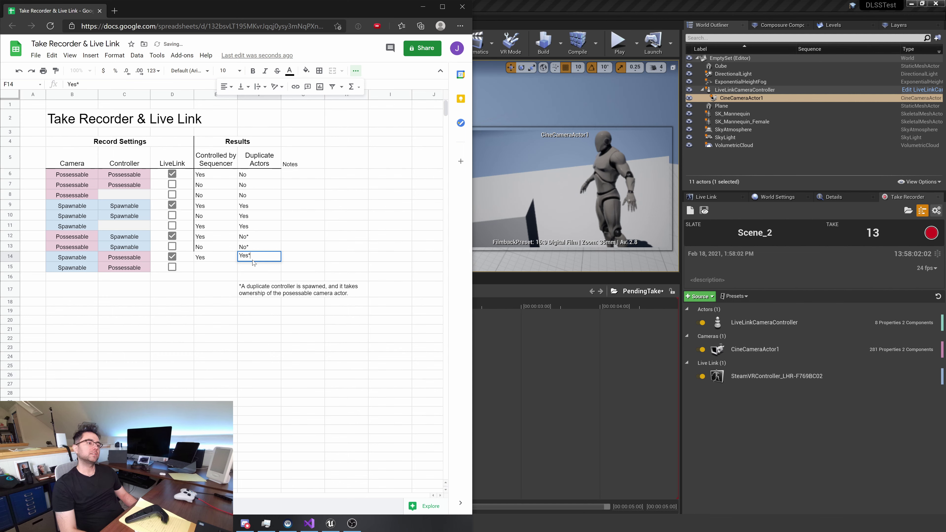
Step: Add the footnote "**A single controller owns both cameras" in cell F18 below the existing footnote
key(Down)
key(Down)
key(Down)
text(*)
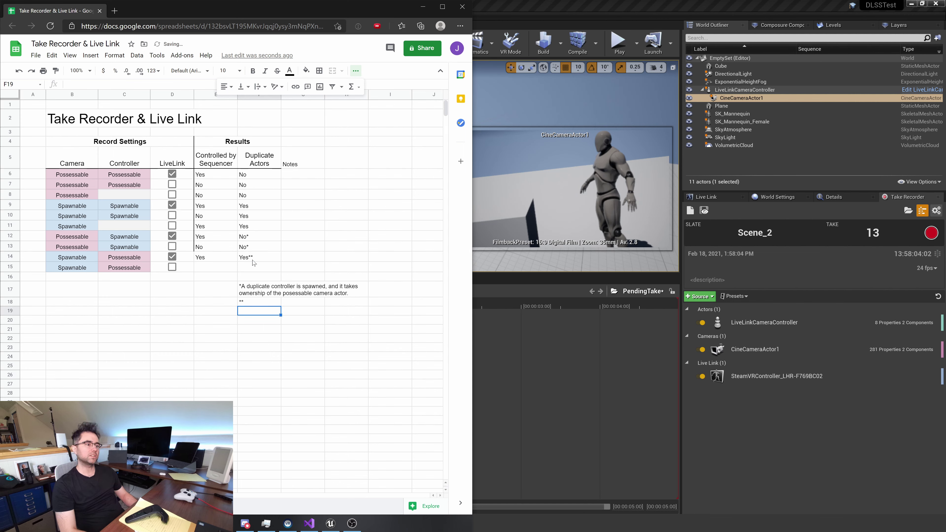
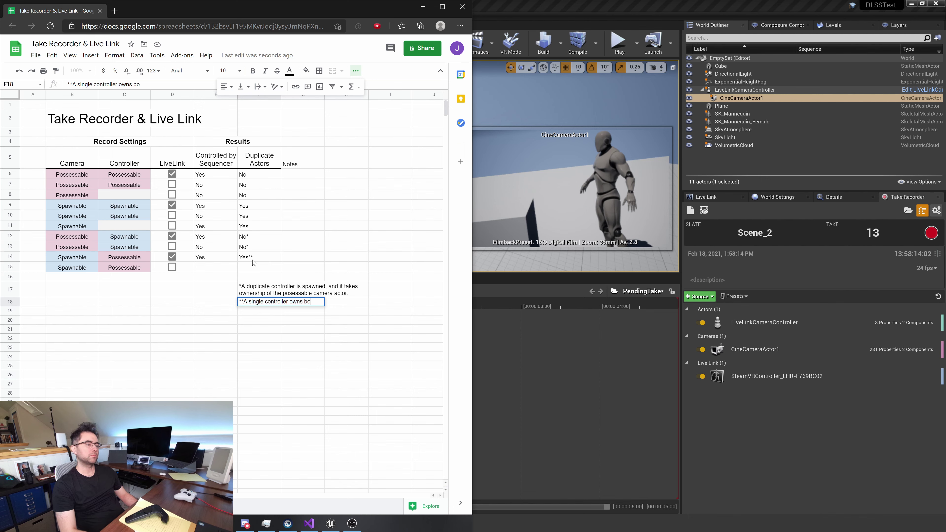
text(as)
key(Return)
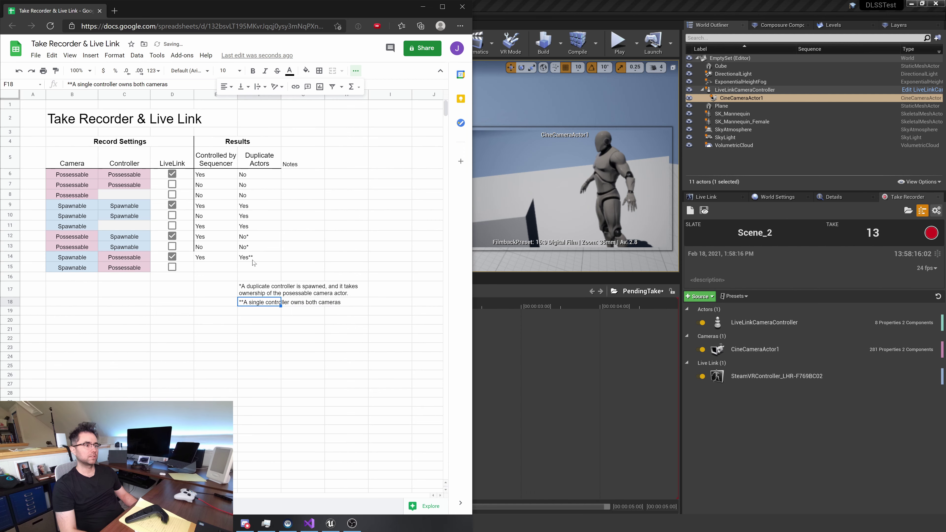
Step: Disable the SteamVRController Live Link source in Take Recorder to match the spawnable camera, possessable controller combination in row 15
click(216, 271)
drag(85, 269, 112, 271)
click(745, 404)
click(699, 376)
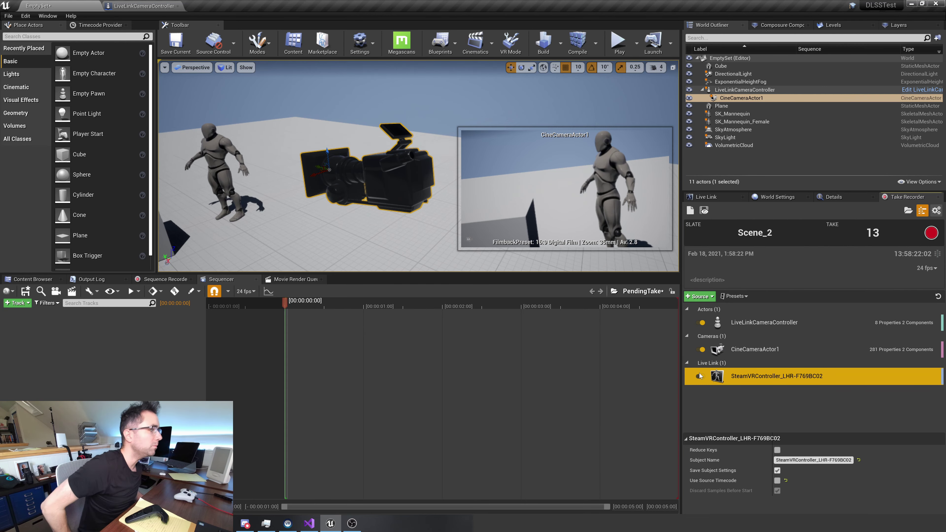
click(701, 376)
click(712, 410)
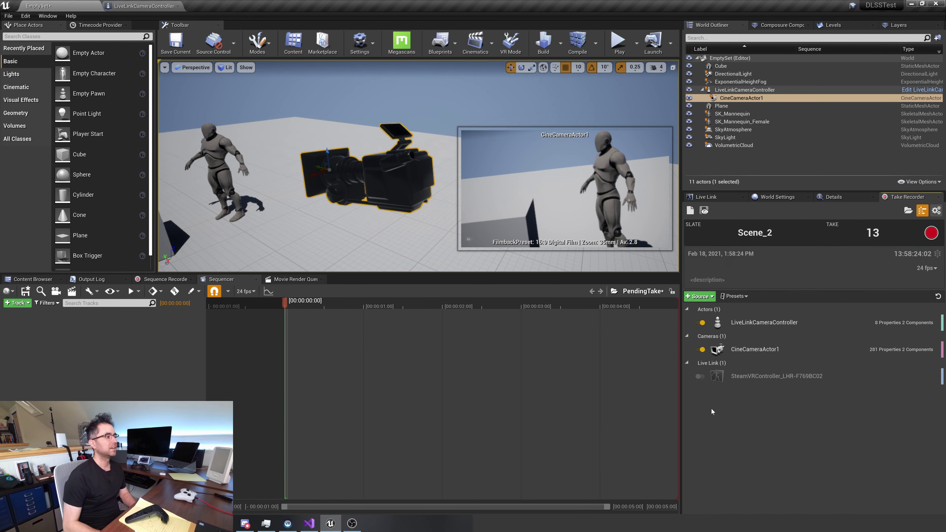
Step: Log spreadsheet row 15 with No for sequencer control and Yes** for duplicate actors
key(super+Tab)
key(Escape)
key(alt+Tab)
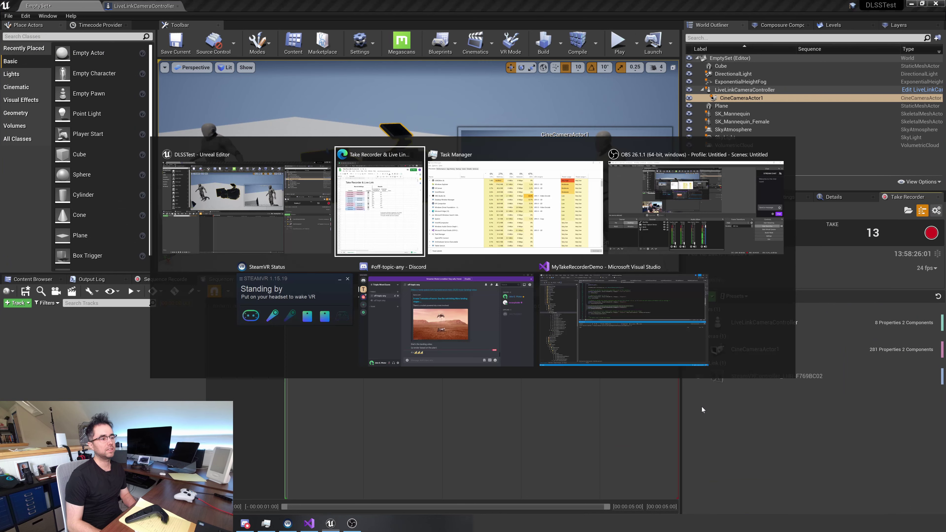
click(130, 269)
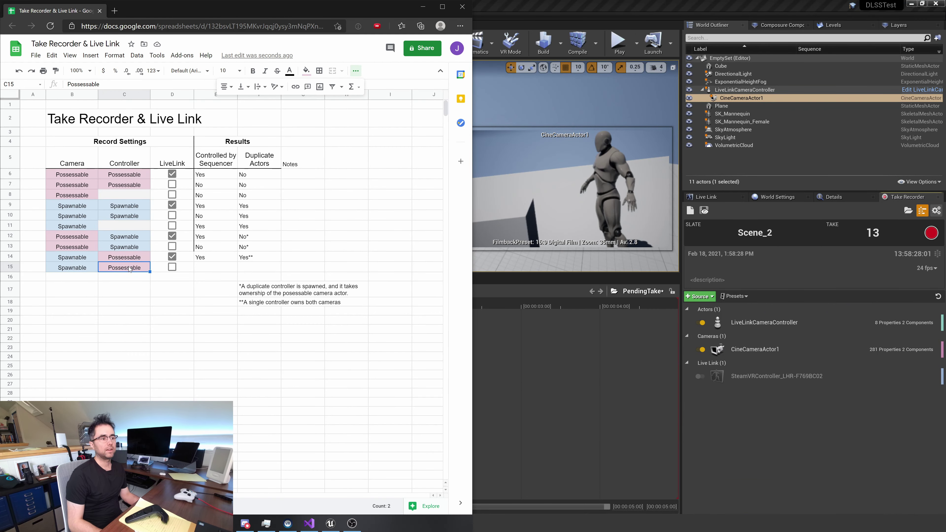
click(85, 269)
click(122, 269)
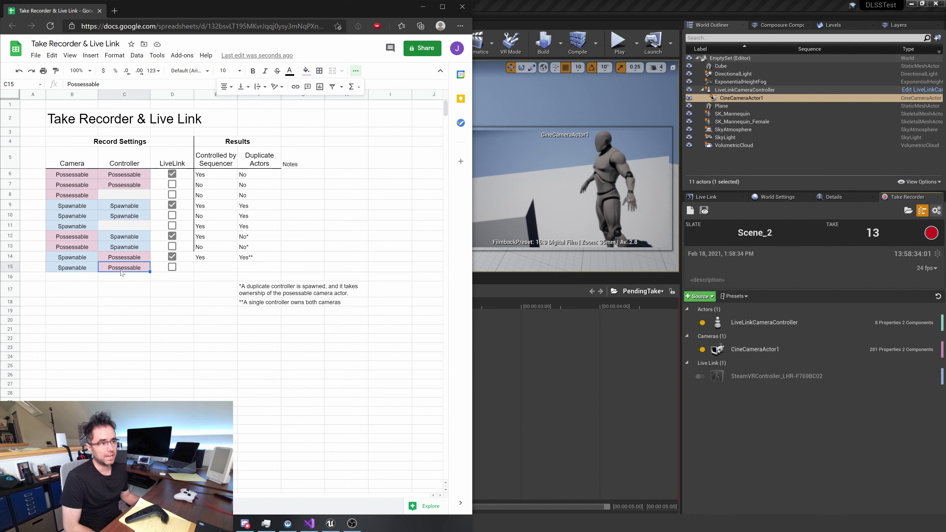
click(211, 270)
text(No)
key(Return)
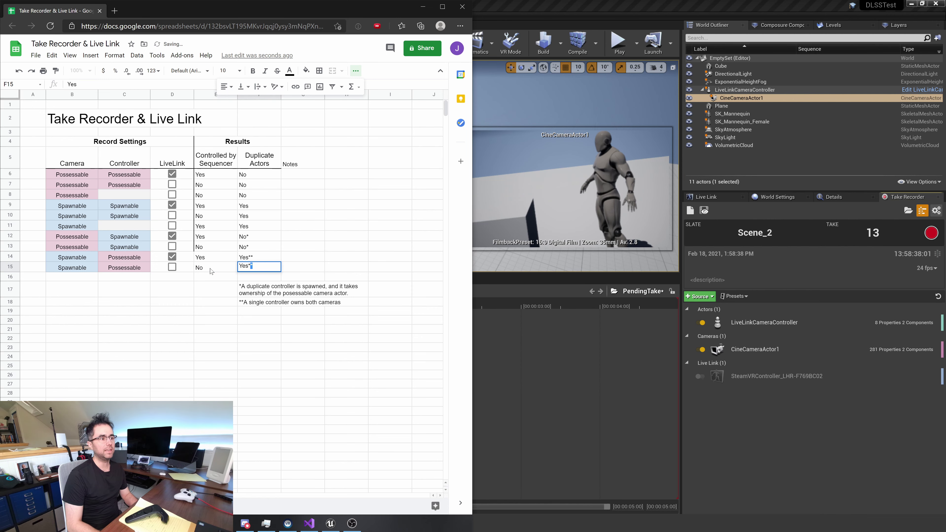
Step: Try to record Scene_2 take 13 in a play session in Unreal Editor, and stop it during the countdown
click(566, 350)
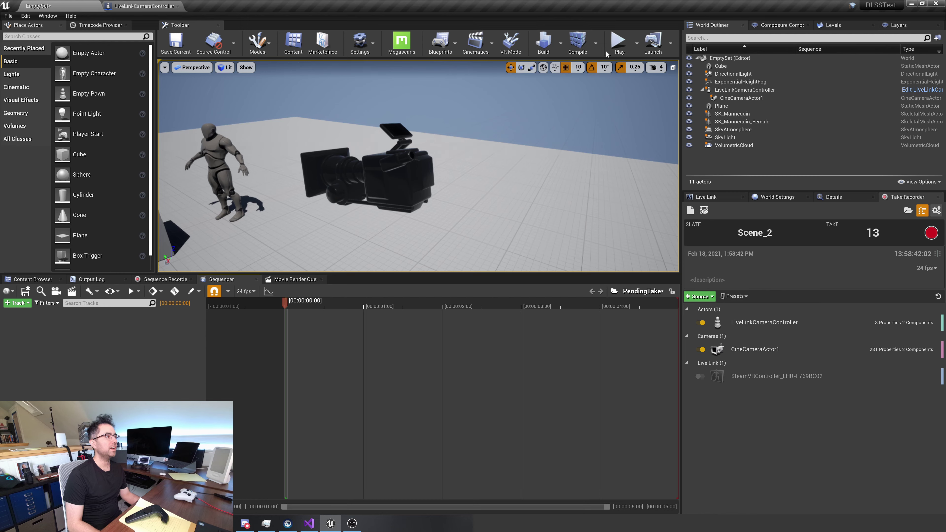
click(617, 46)
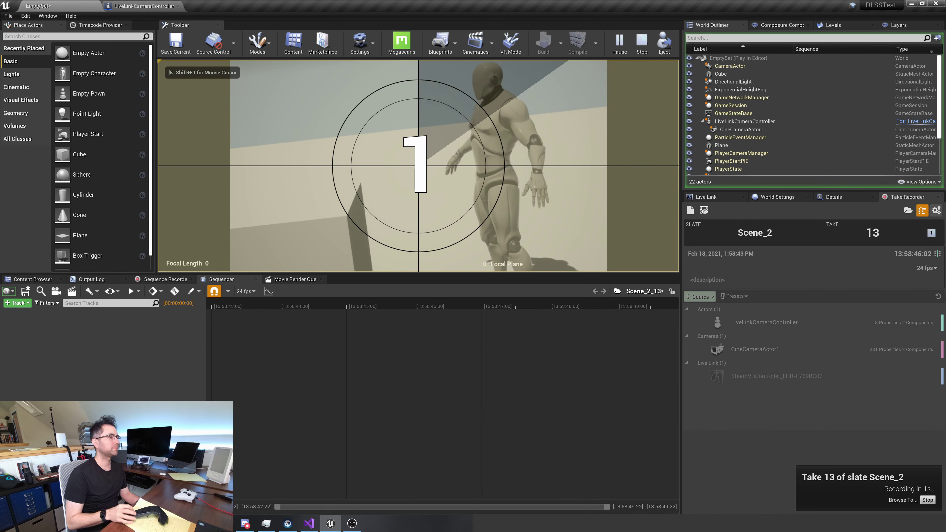
click(641, 44)
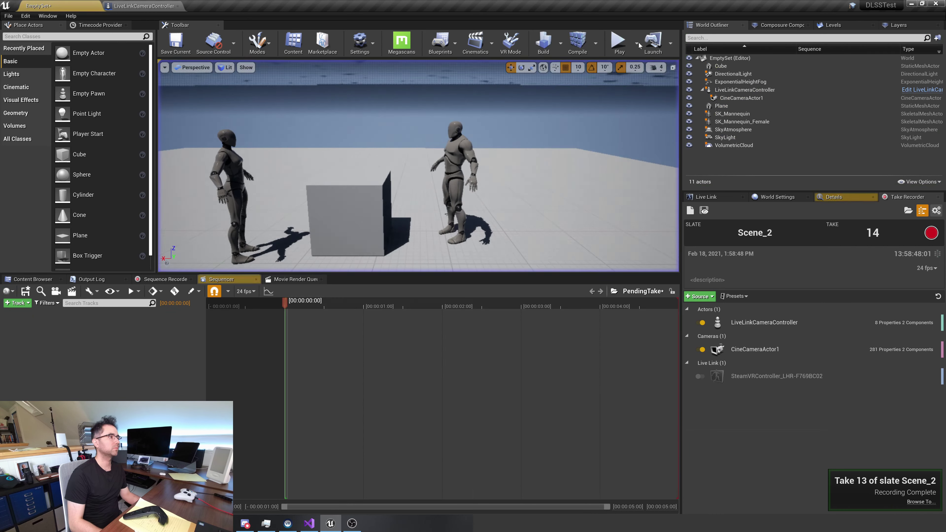
Step: Enable the XR source's SteamVRController subject in Live Link and remove the three Sequencer Live Link sources
click(717, 197)
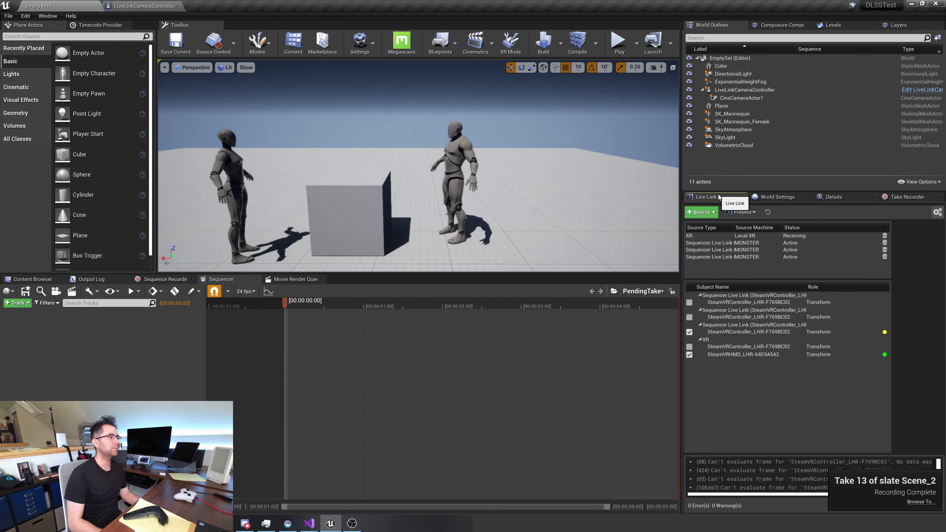
click(689, 347)
click(897, 198)
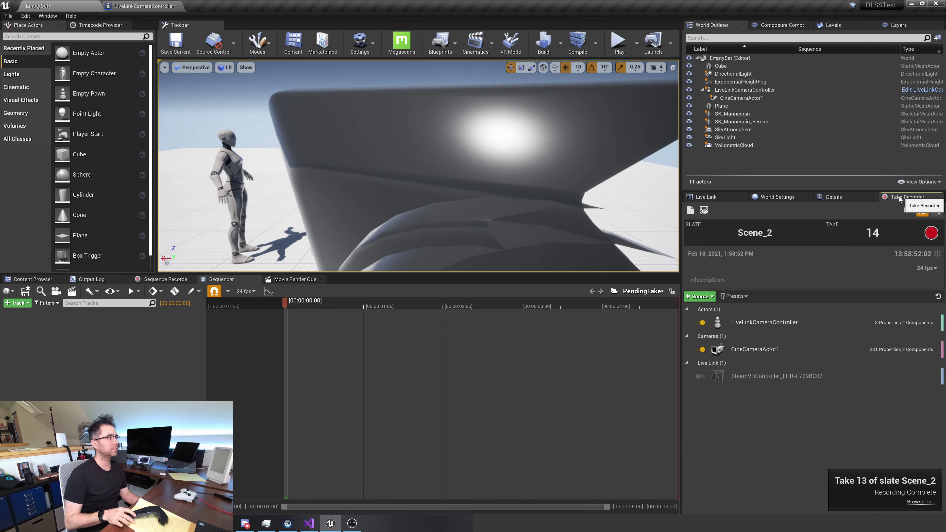
click(719, 197)
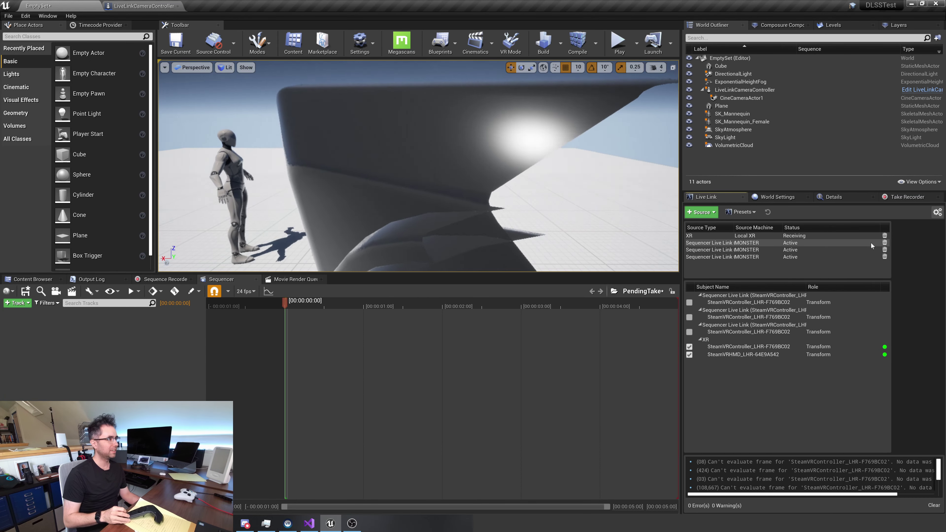
click(885, 243)
click(885, 242)
click(885, 242)
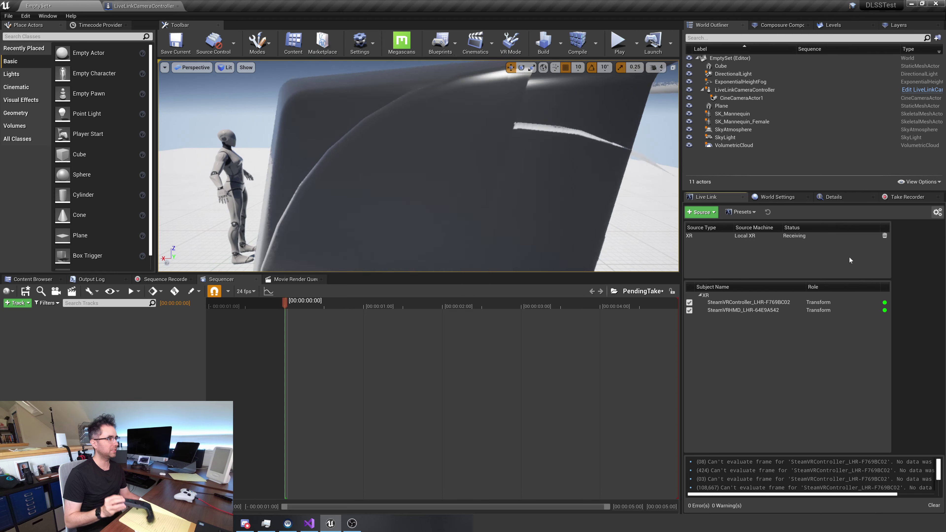
Step: Record Scene_2 take 14 in a play session with the LiveLinkCameraController and CineCameraActor1 sources, and stop the recording
click(905, 197)
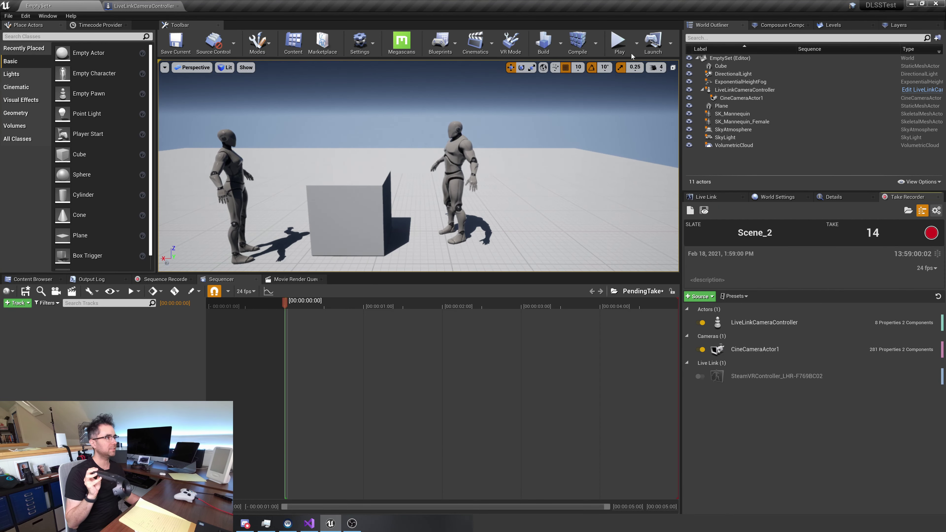
click(618, 43)
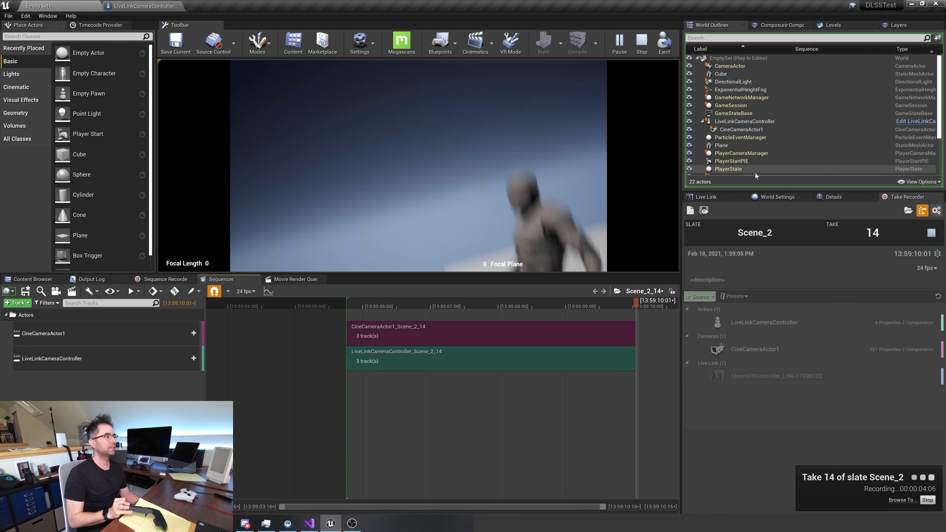
click(932, 235)
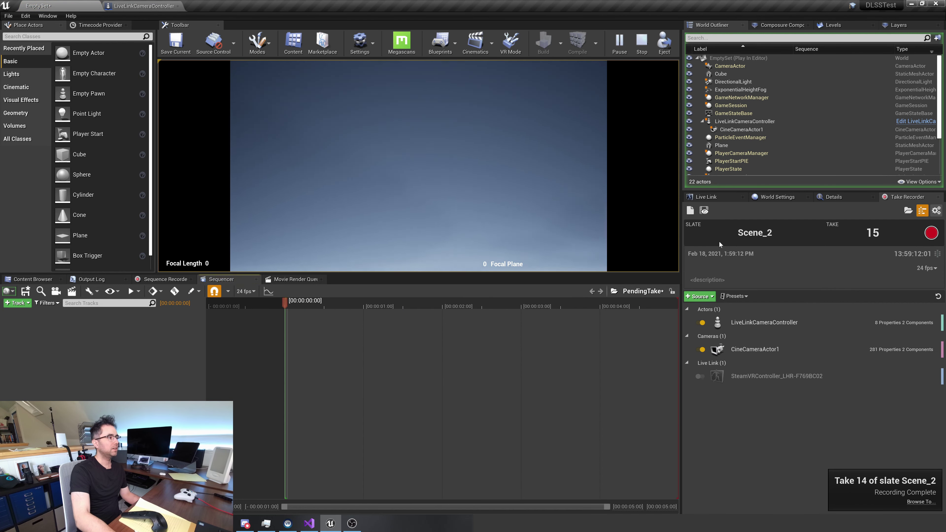
Step: Open take 14 for review and play it back through its camera cuts
click(703, 210)
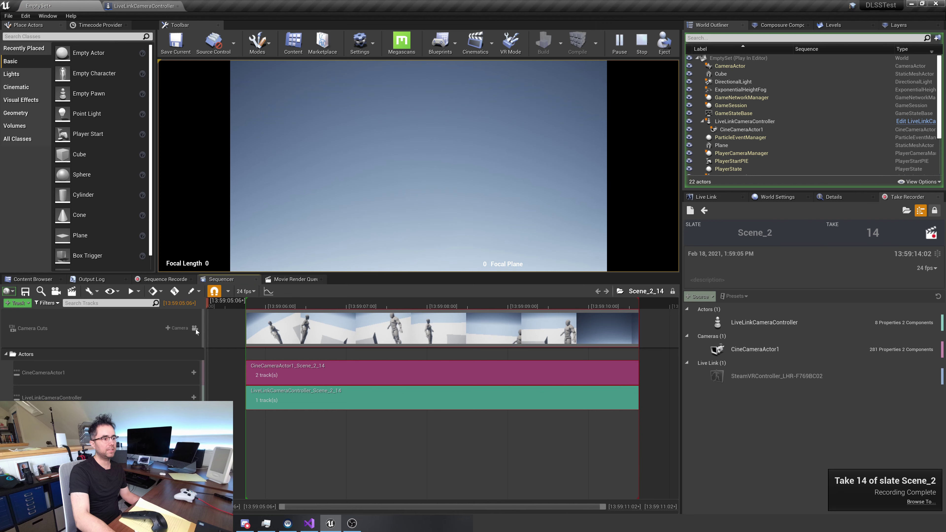
click(257, 305)
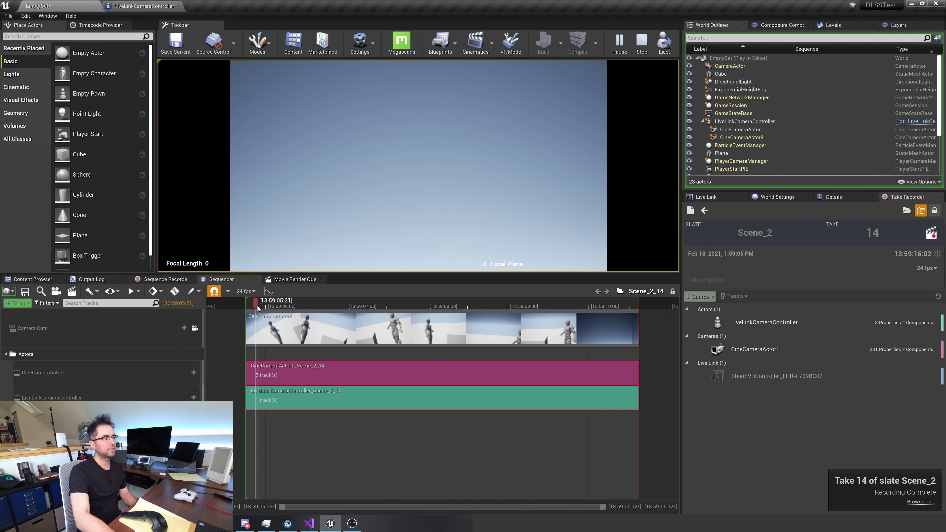
key(space)
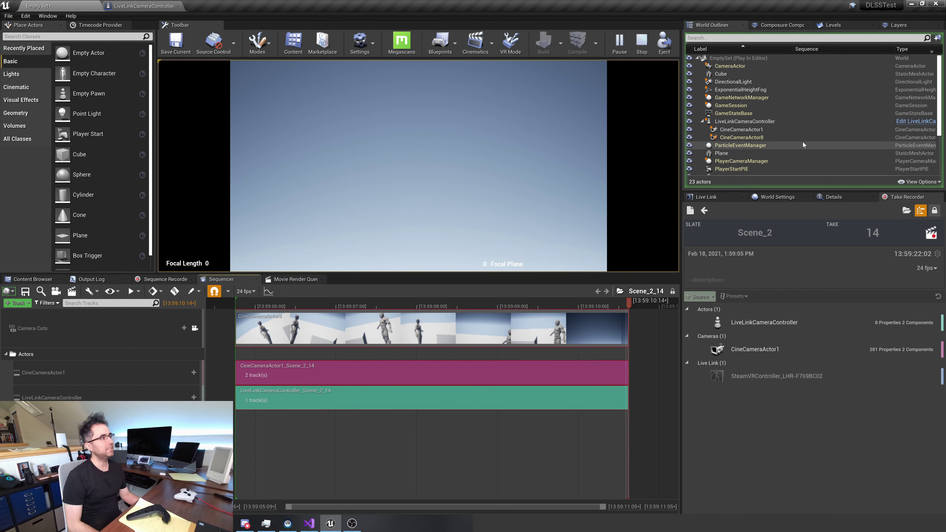
Step: Examine the LiveLinkCameraController and both cine cameras attached to it in the running play session
click(779, 121)
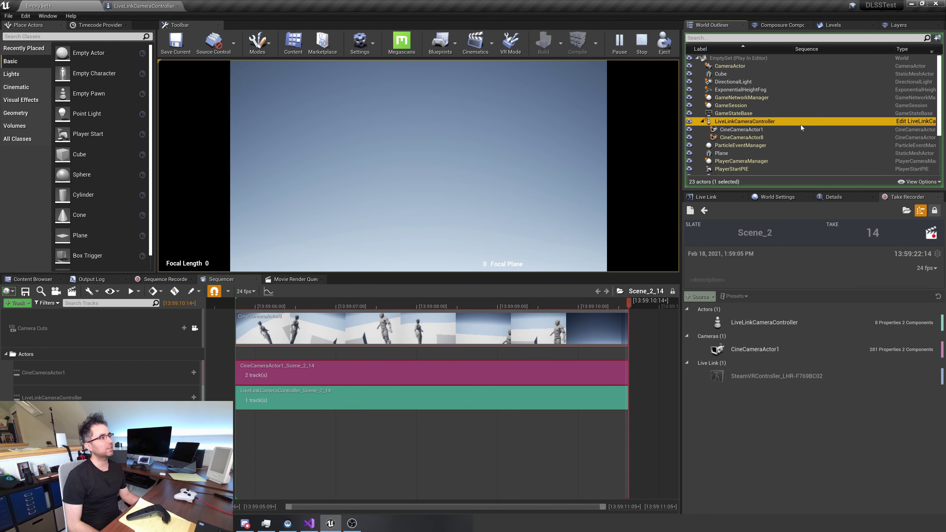
click(784, 130)
click(782, 138)
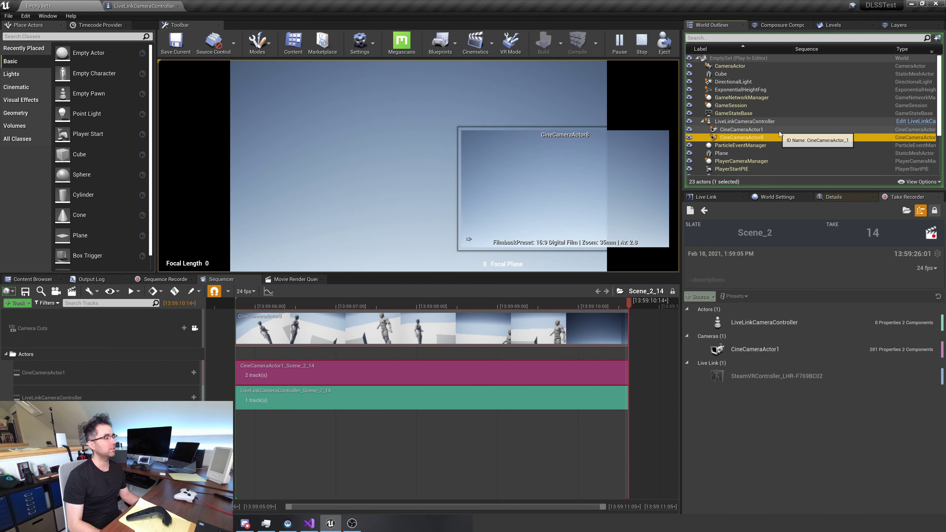
click(787, 123)
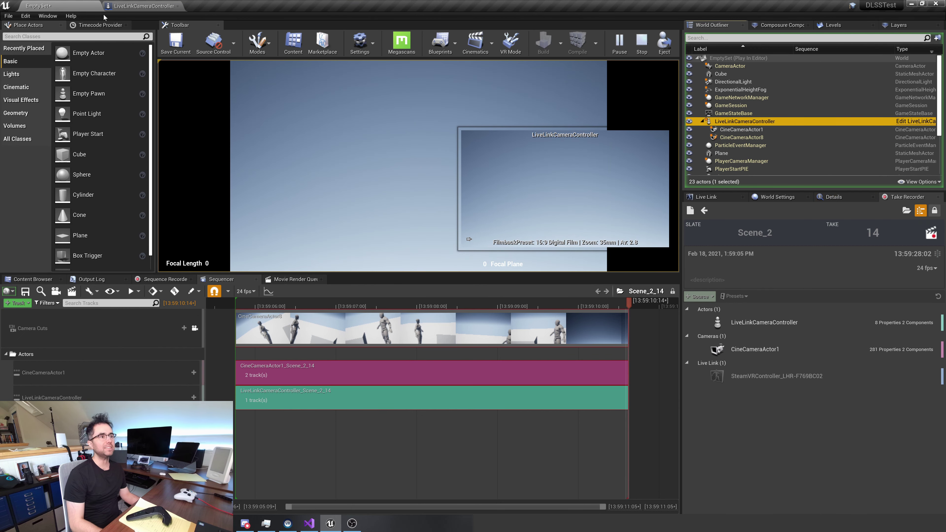
Step: Stop the play session, replace the LiveLinkCameraController blueprint's For Each Loop with an array Get, wire Valid Frame to the CineCameraActor cast, and compile
click(916, 122)
scroll(330, 205, down, 3)
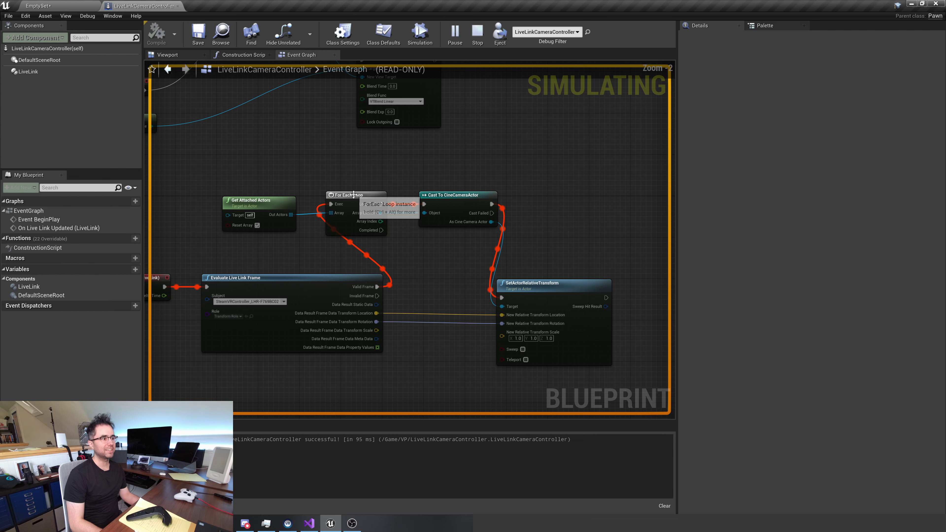
click(371, 193)
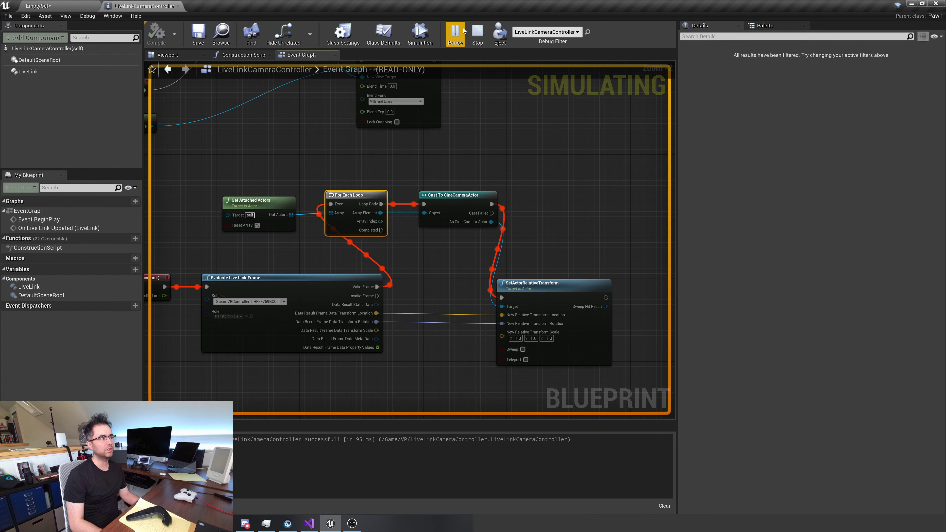
click(477, 32)
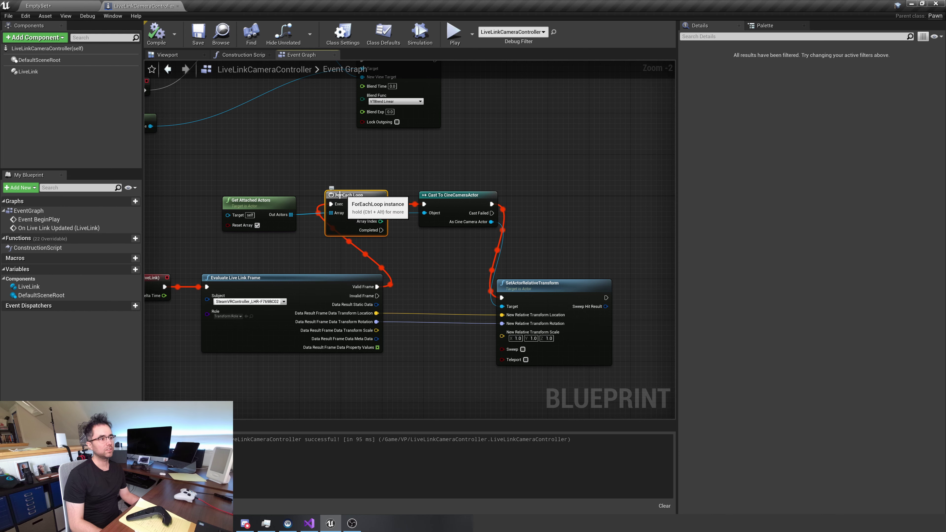
key(Delete)
drag(321, 212, 395, 222)
text(get)
key(Return)
drag(381, 286, 442, 221)
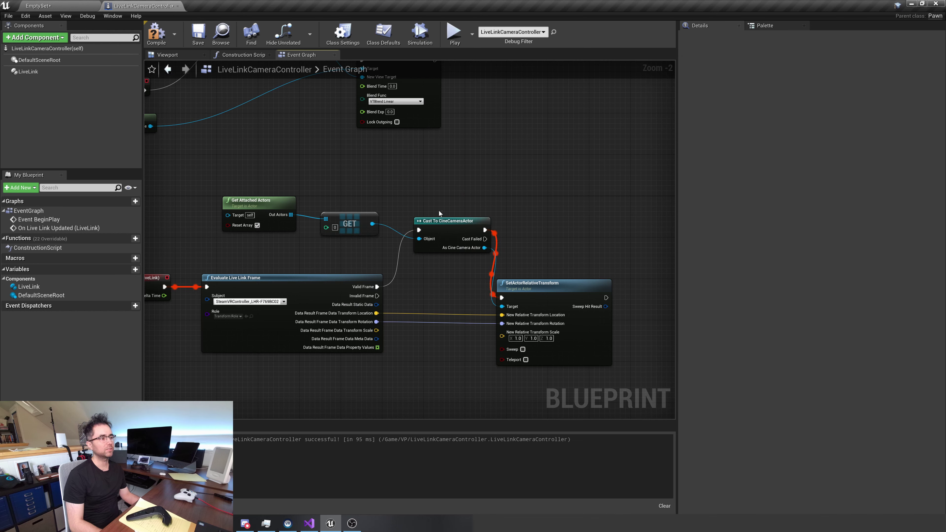
click(158, 33)
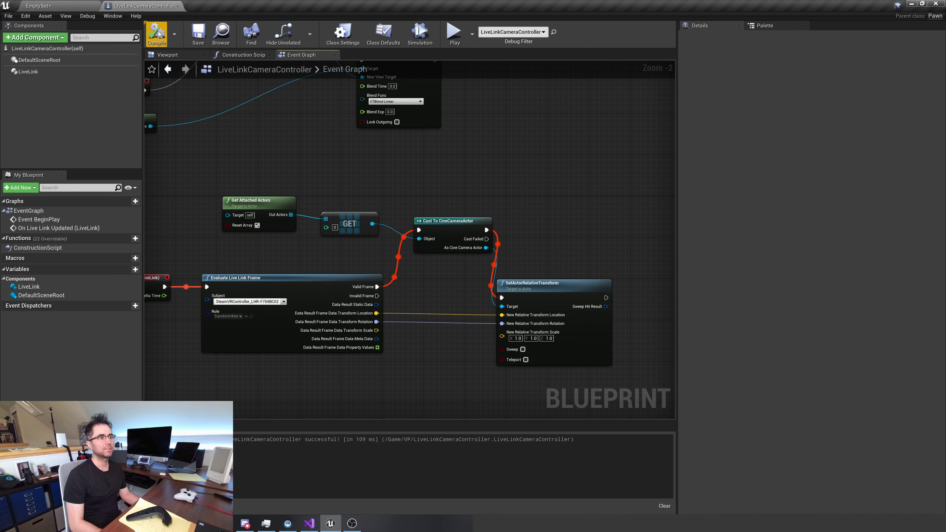
Step: Select the second camera under LiveLinkCameraController in the level and scrub through the start of take 14
click(64, 8)
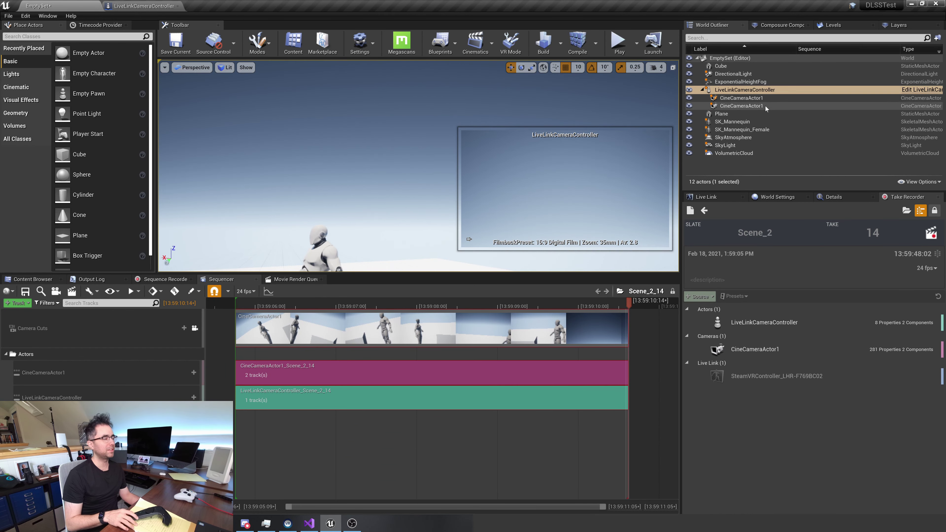
click(742, 106)
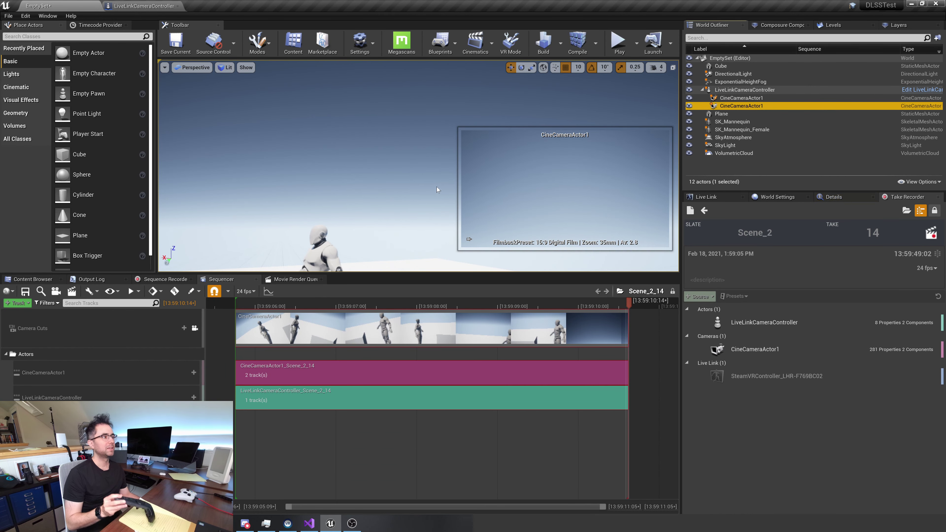
click(250, 305)
drag(250, 305, 301, 303)
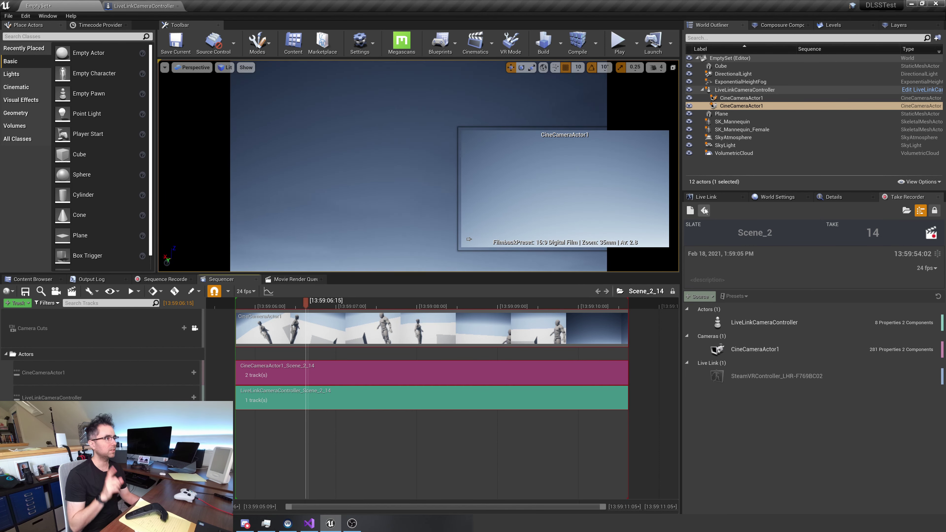
Step: Reload take 14 for review and check its recorded motion through the camera cuts around 13:59:07:00
click(704, 210)
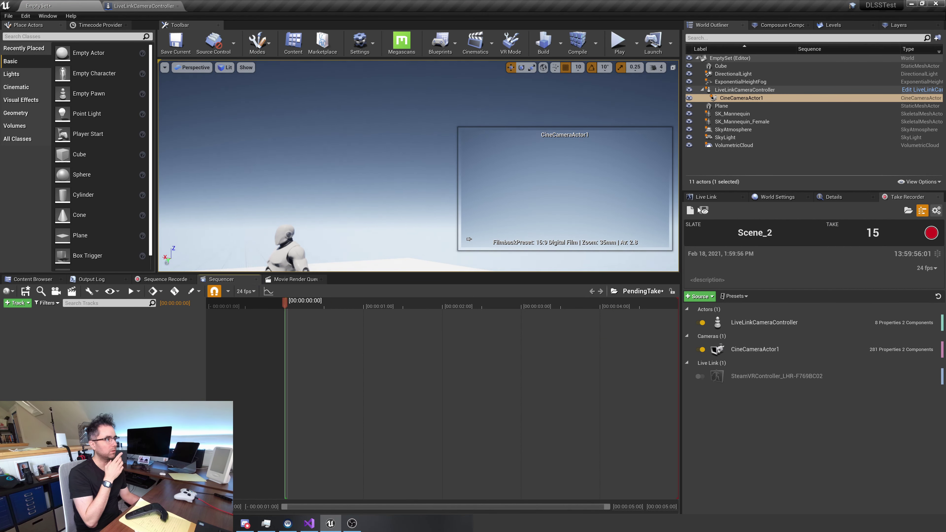
click(704, 211)
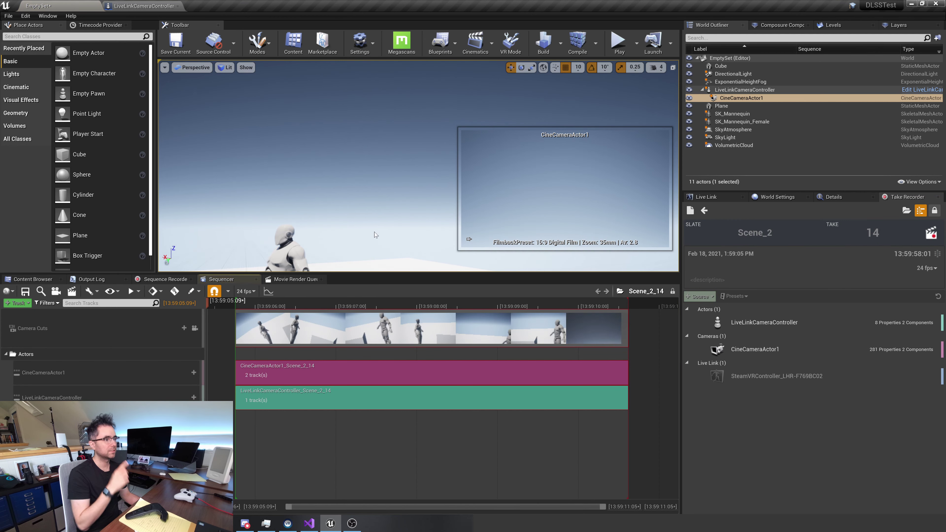
click(300, 305)
drag(301, 306, 332, 303)
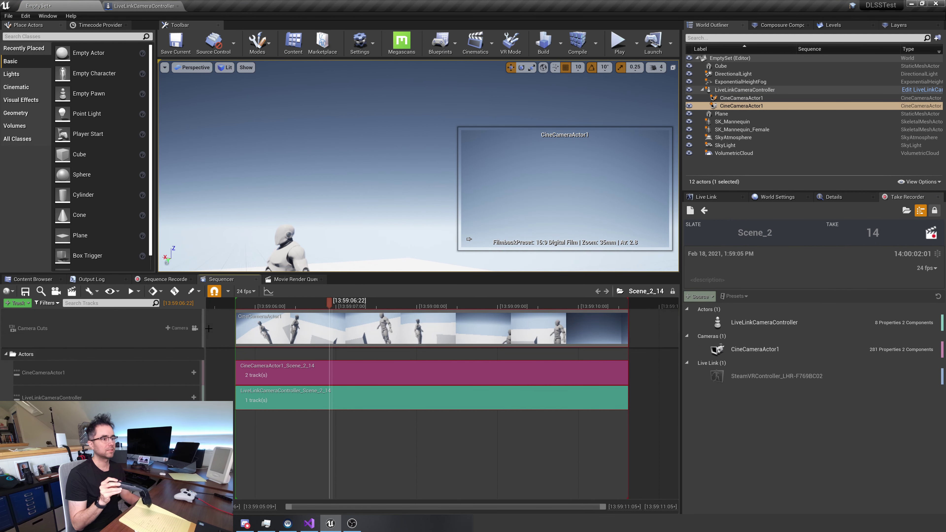
click(195, 327)
click(336, 302)
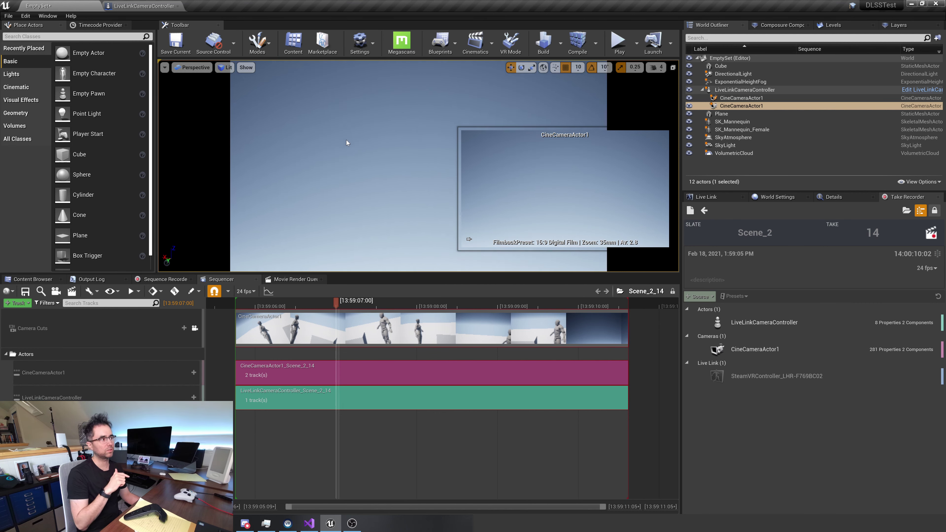
Step: Compare the two cameras under LiveLinkCameraController by their ID names and previews, and close the take review
click(759, 98)
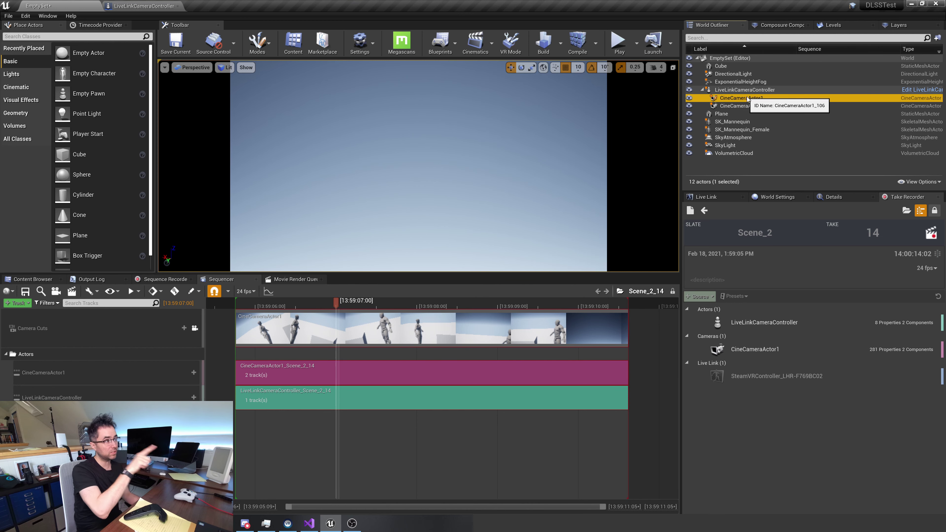
click(143, 6)
click(41, 6)
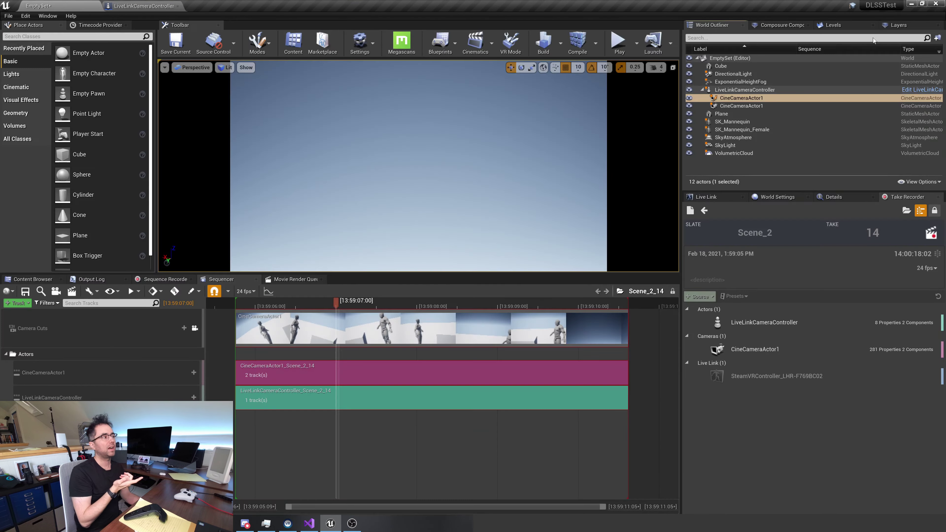
click(729, 99)
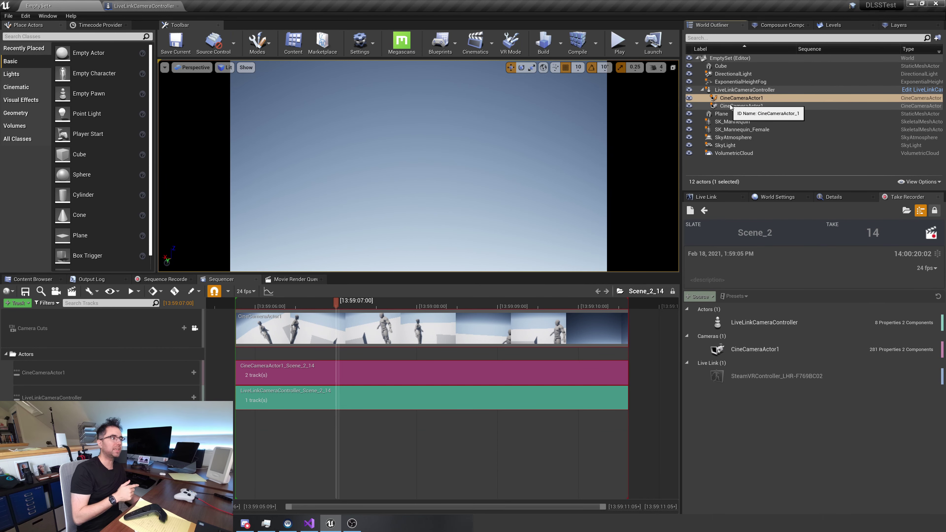
click(730, 106)
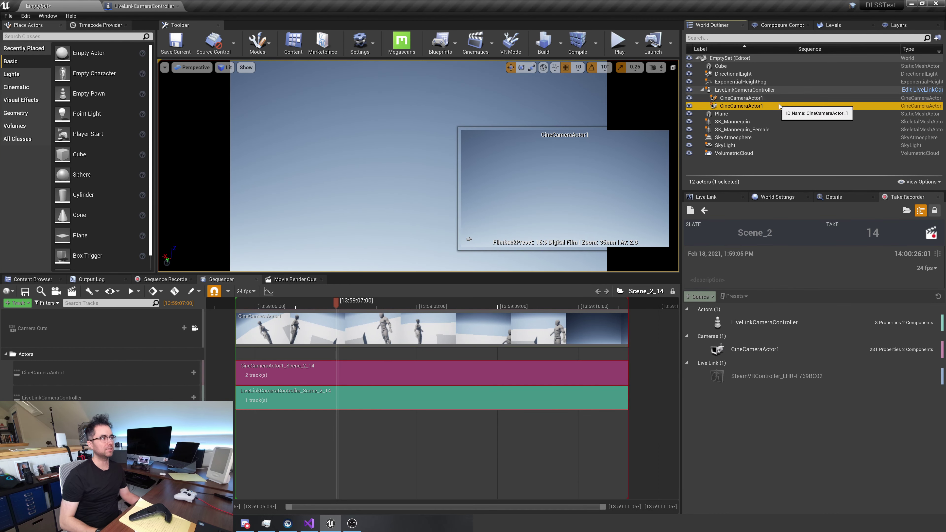
click(756, 99)
click(704, 210)
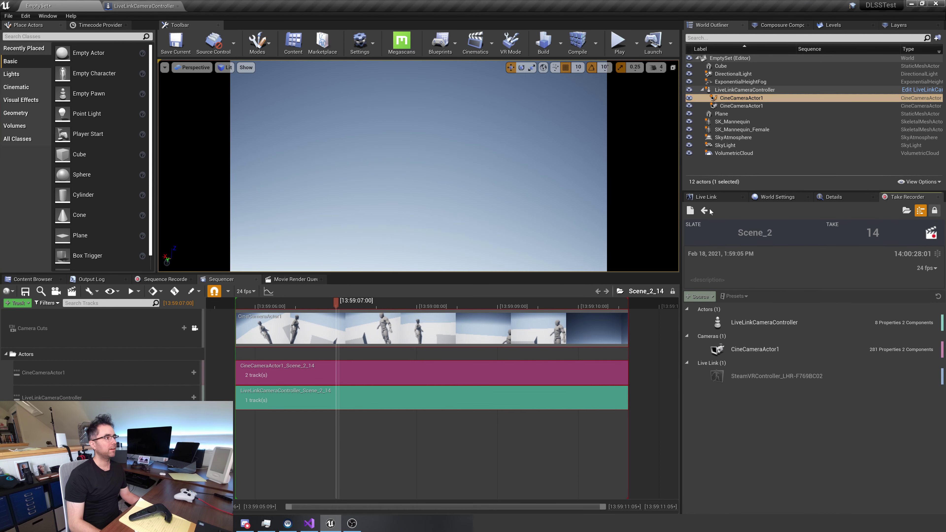
Step: Switch to the Take Recorder & Live Link spreadsheet and fill result cells E6:F6 with light green
key(alt+Tab)
key(ctrl+b)
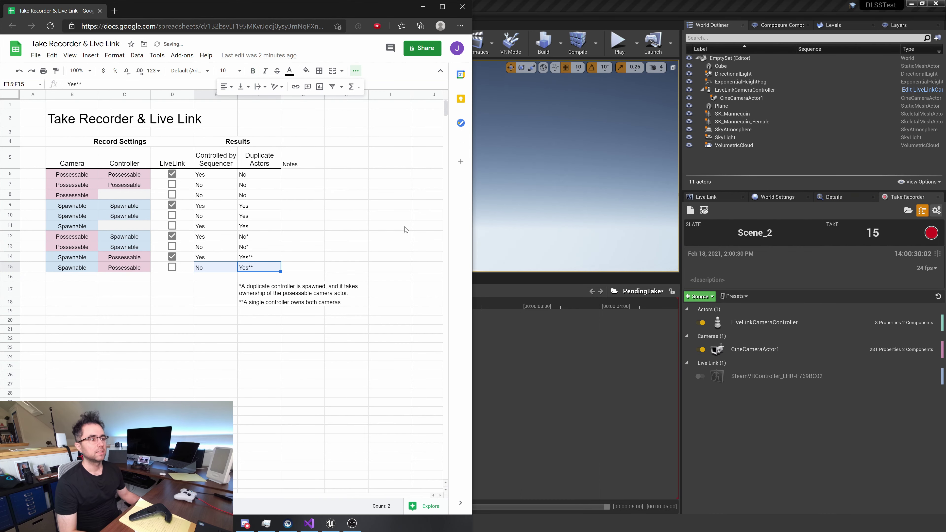
click(259, 226)
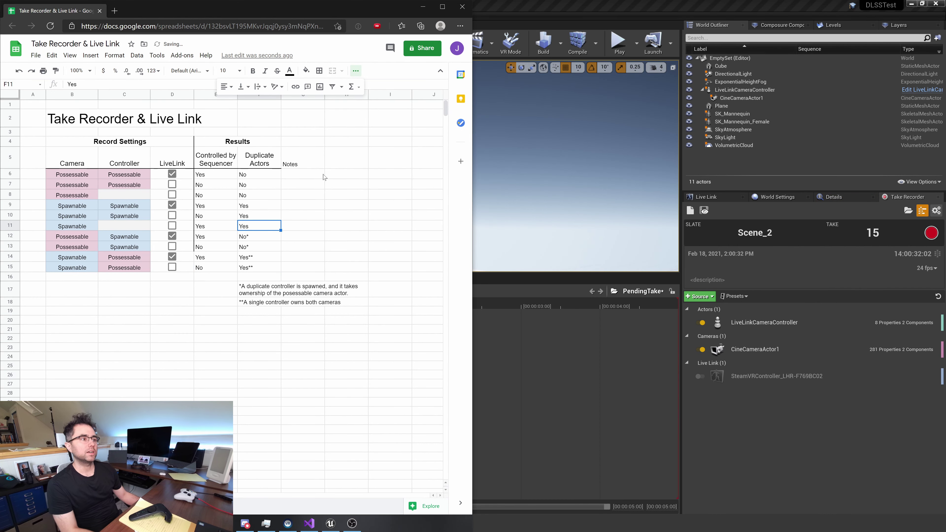
click(295, 175)
drag(208, 177, 257, 177)
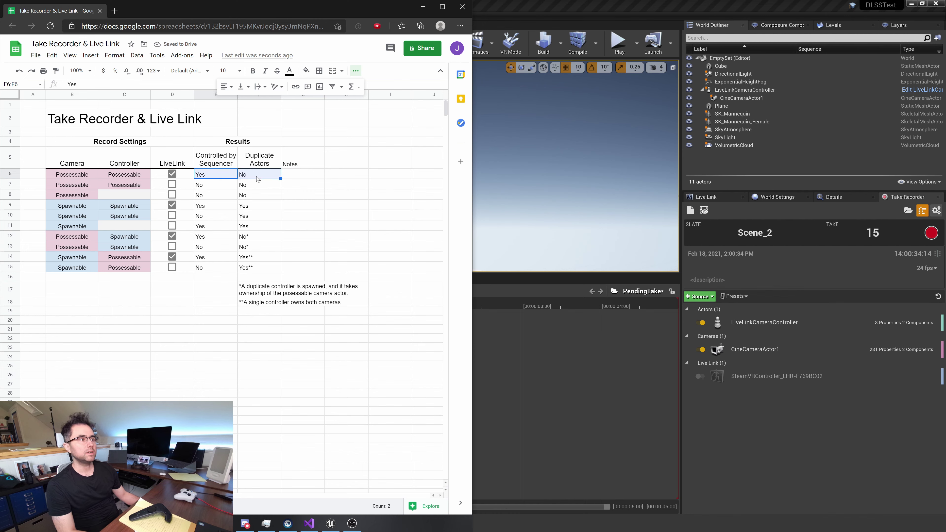
click(306, 71)
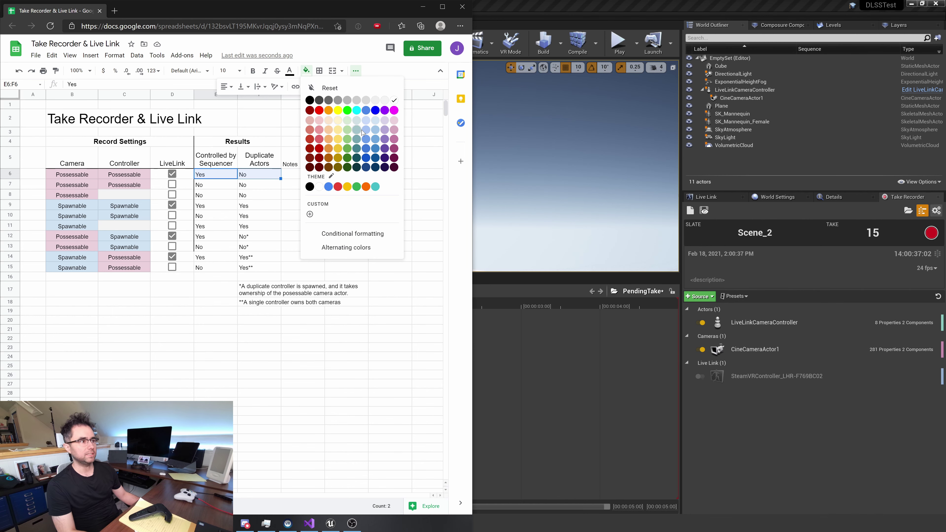
click(348, 121)
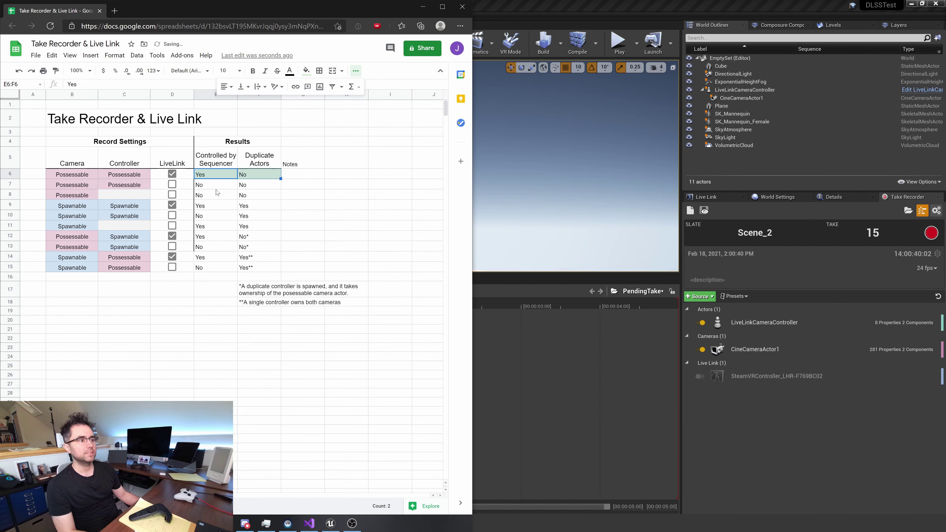
Step: Fill result cells E12:F12 with the same light green
drag(217, 205, 252, 242)
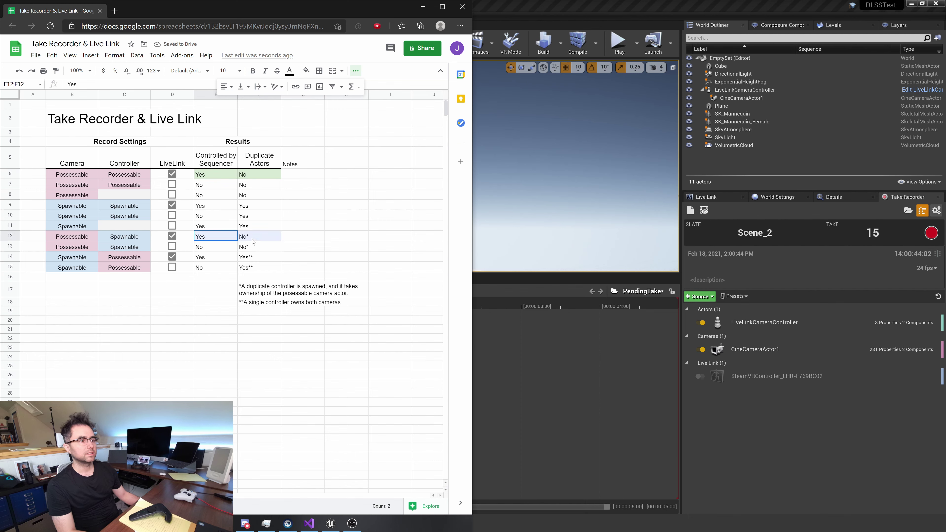
click(304, 71)
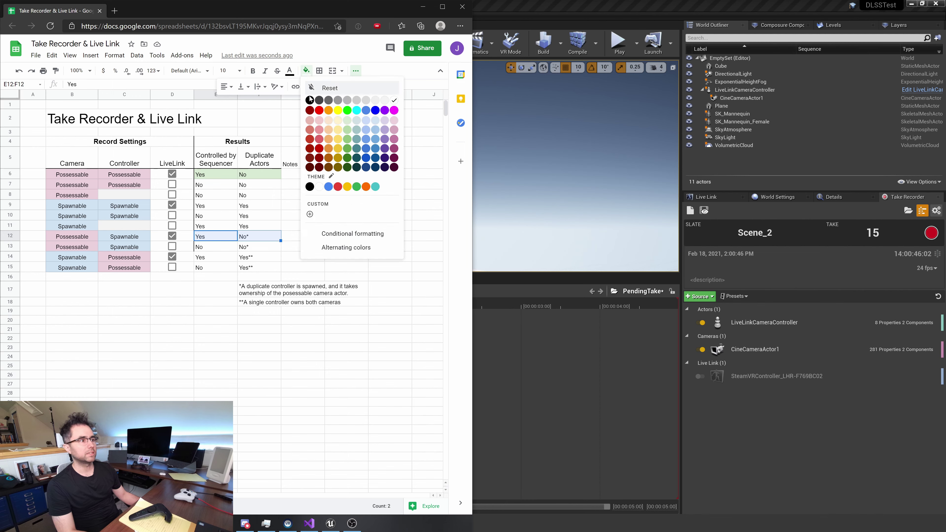
click(349, 123)
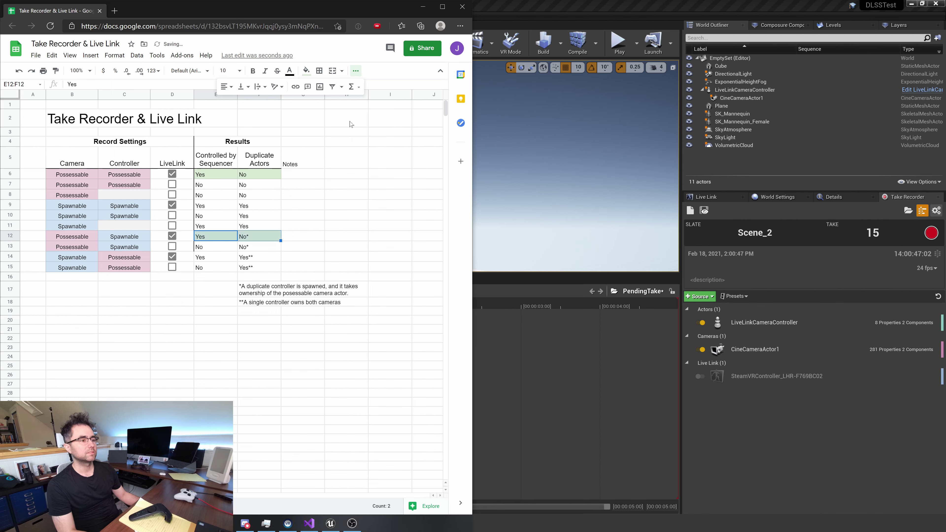
click(218, 265)
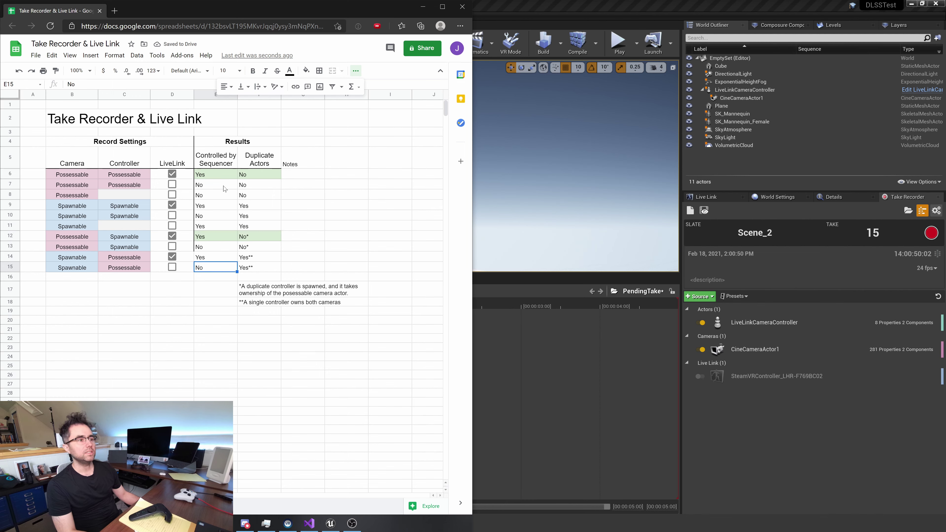
Step: Fill result cells E9:F9, E11:F11 and E14:F14 together with light yellow
click(215, 175)
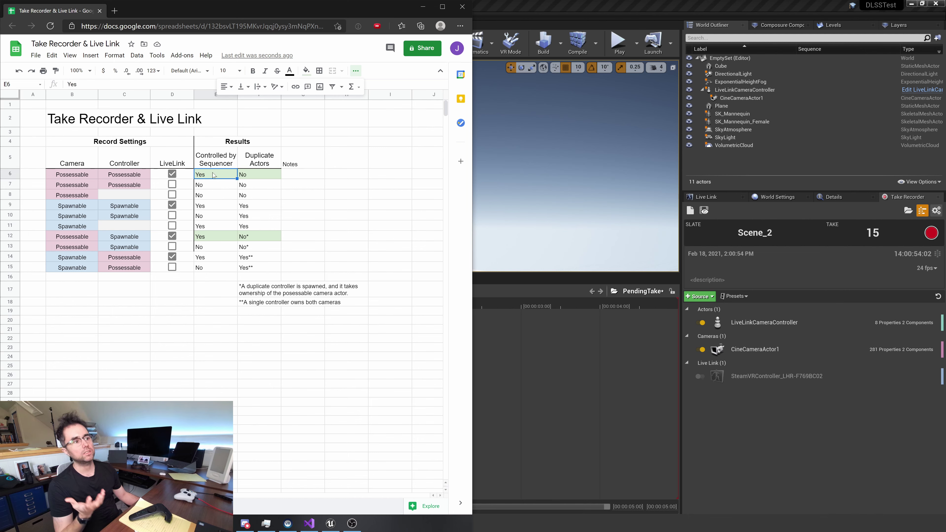
click(247, 181)
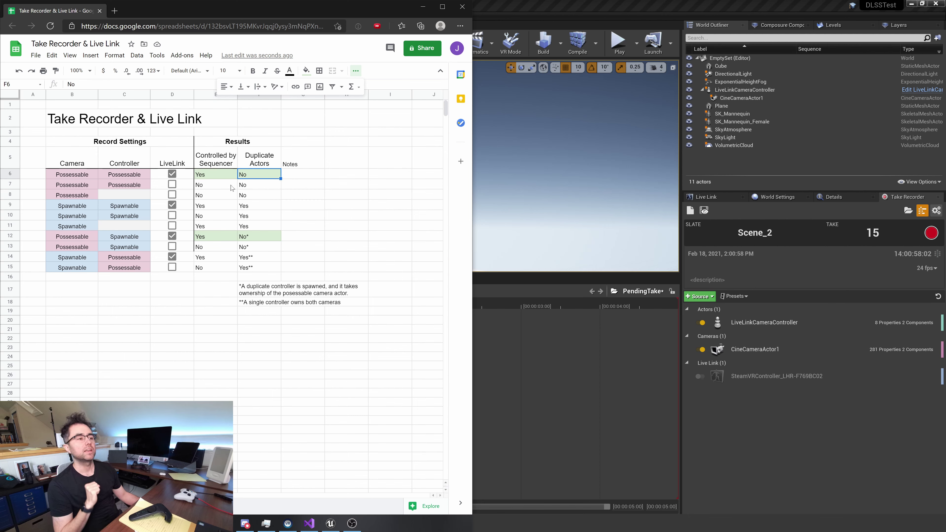
drag(218, 209, 252, 229)
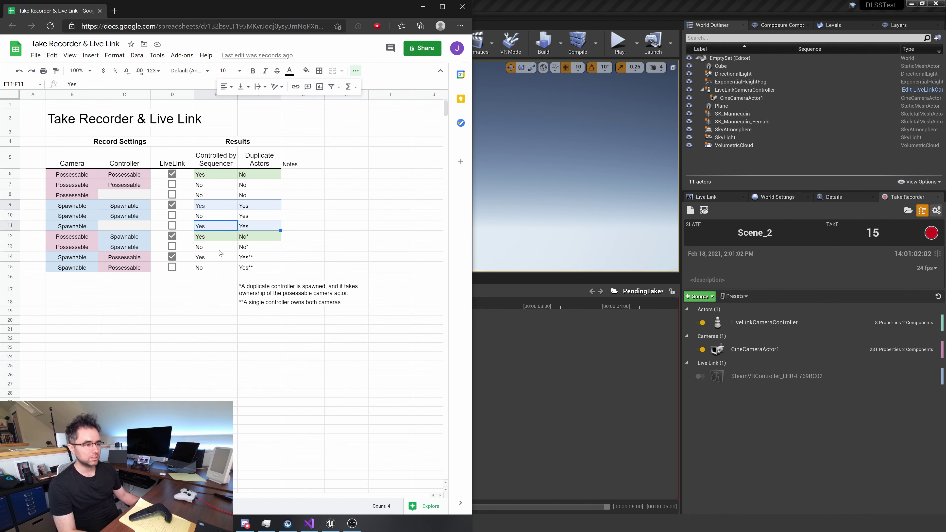
ctrl+drag(223, 259, 247, 260)
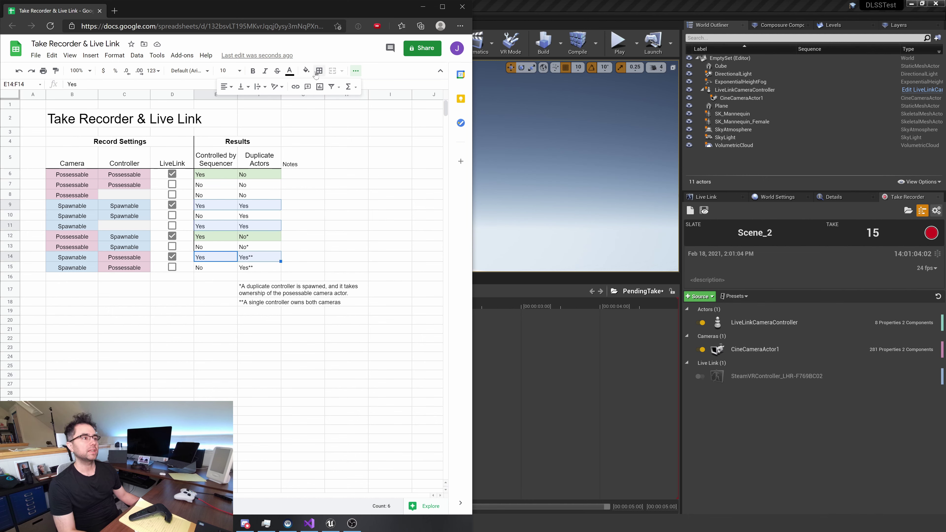
click(305, 72)
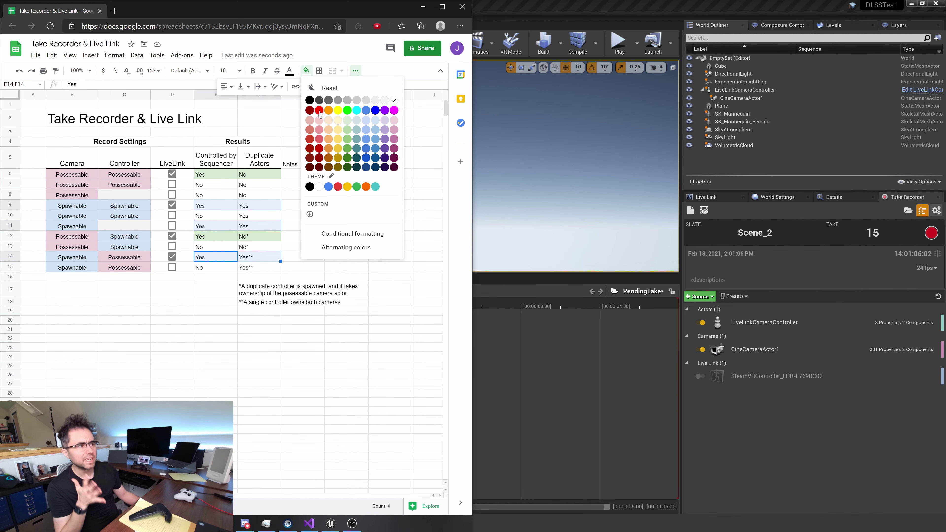
click(337, 121)
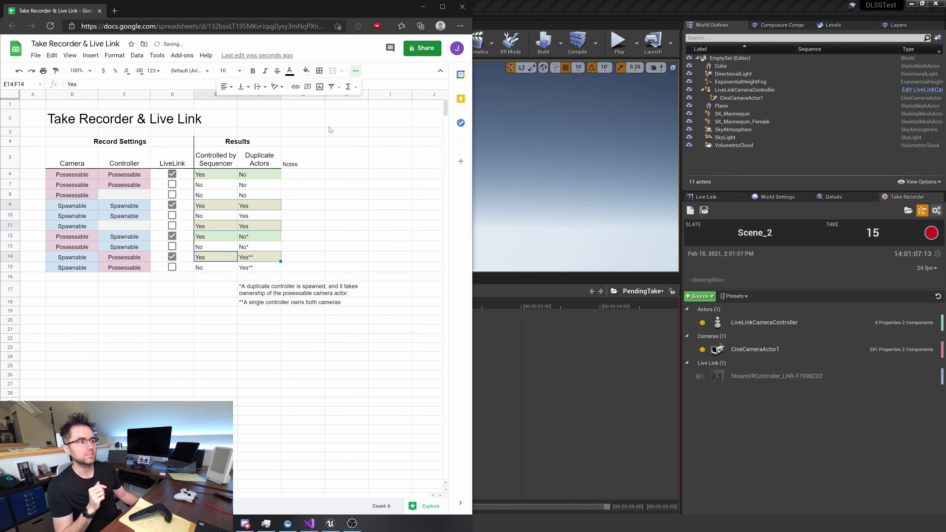
Step: Fill the remaining result cells E7:F8, E10:F10, E13:F13 and E15:F15 with light red
click(291, 196)
drag(221, 185, 252, 272)
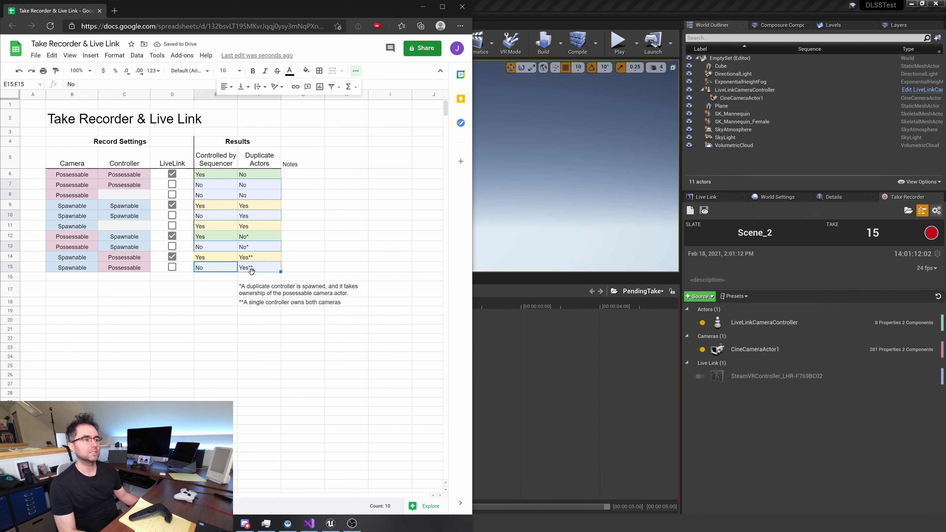
click(306, 72)
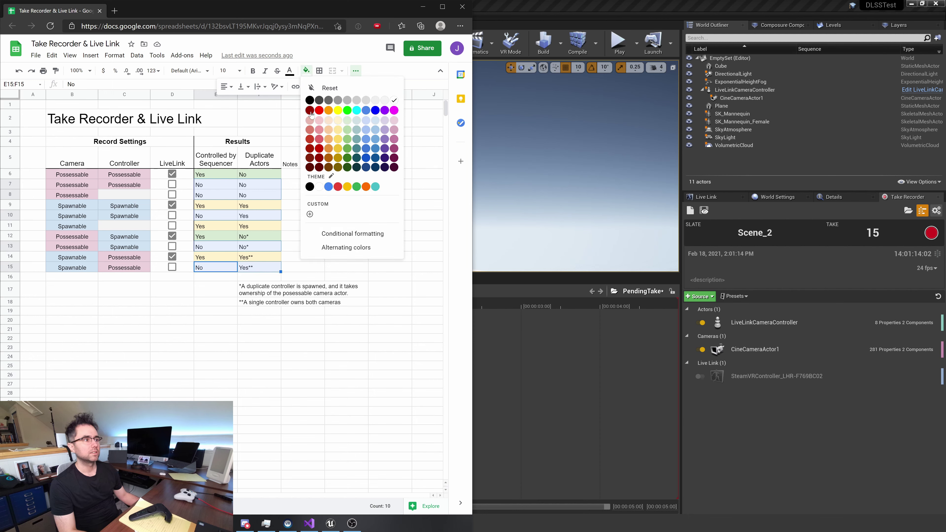
click(322, 122)
click(32, 142)
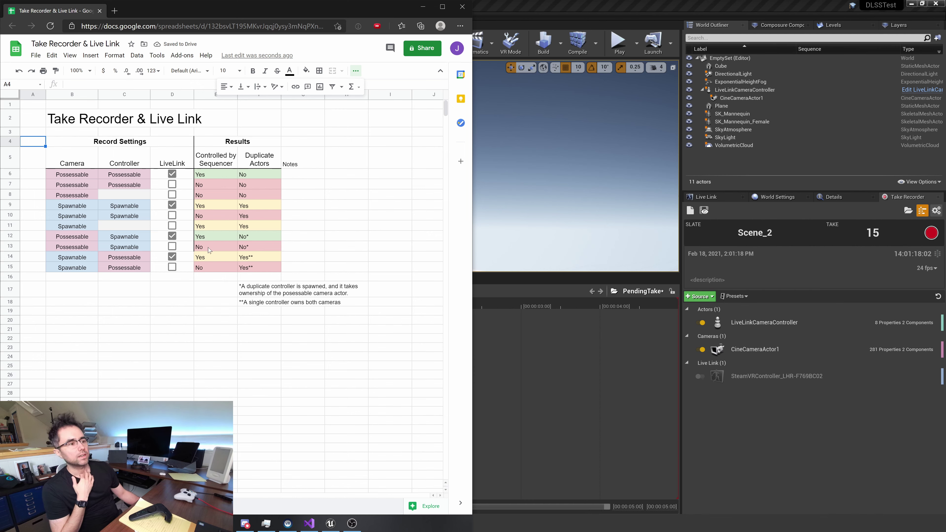
Step: Review the record settings in B6:D6 and B12:D12 and the LiveLink column D5:D15
drag(63, 176, 162, 182)
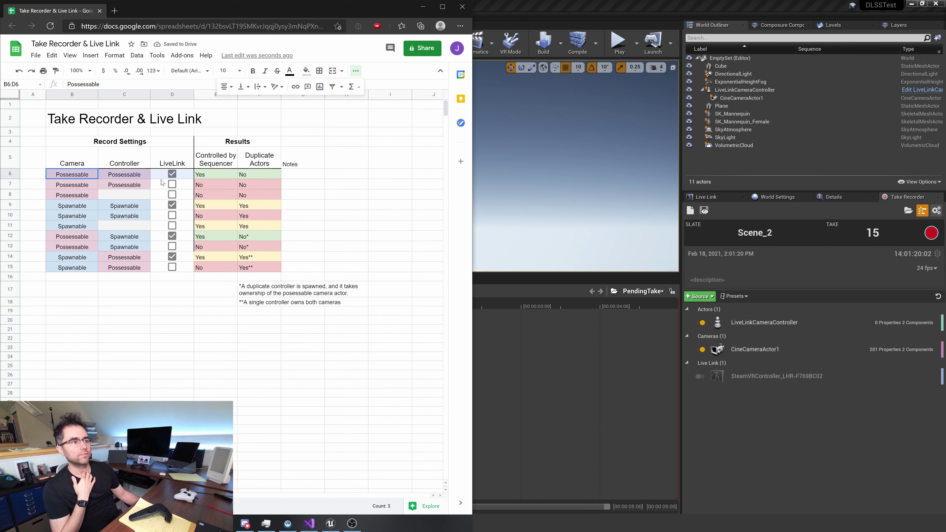
ctrl+drag(188, 238, 71, 237)
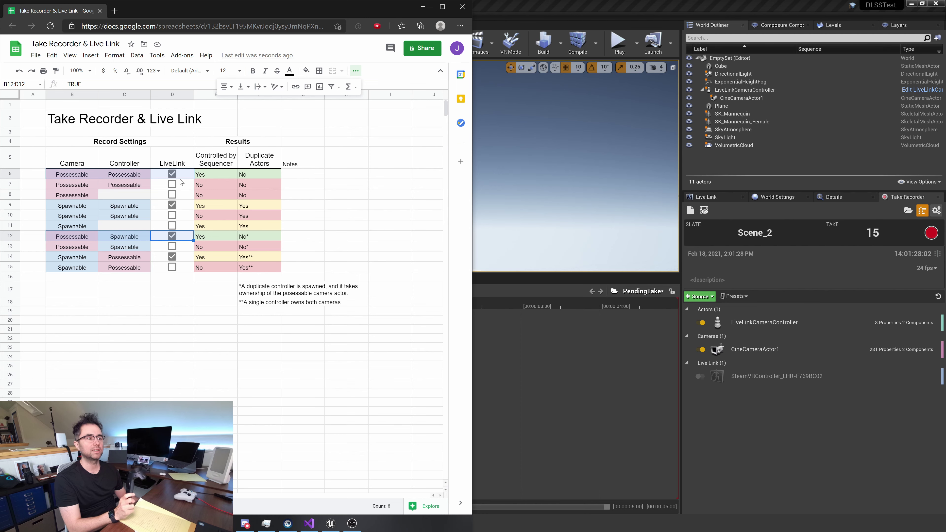
drag(174, 158, 178, 270)
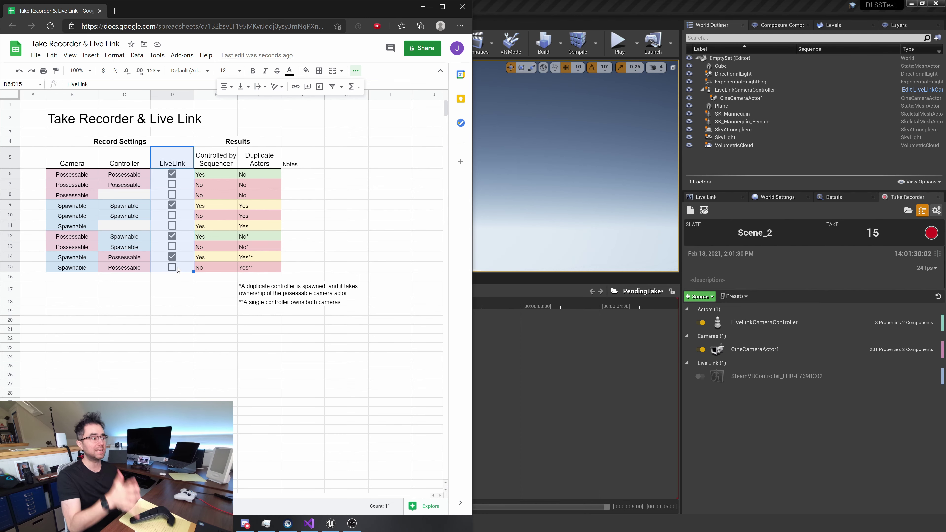
Step: Switch to Unreal, enable the SteamVRController Live Link source with Use Source Timecode, and set LiveLinkCameraController's record type to Possessable
click(793, 440)
click(739, 377)
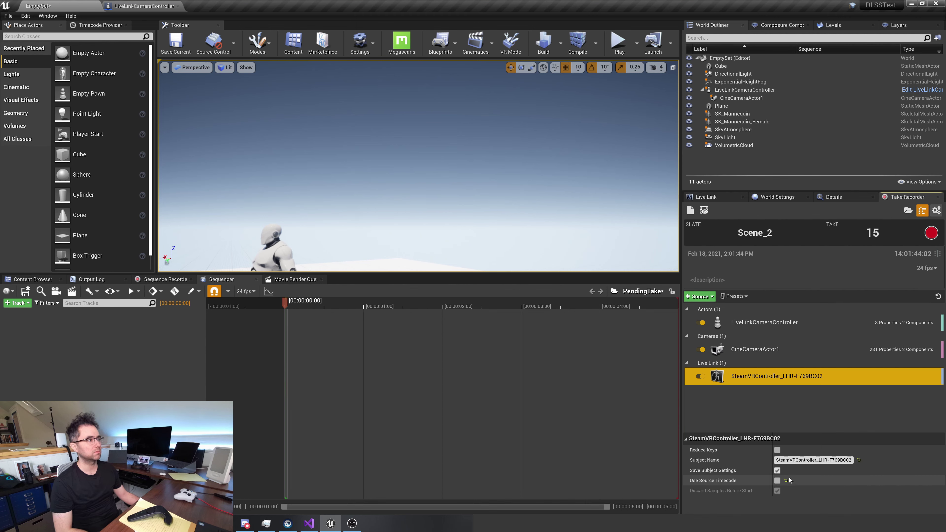
click(777, 481)
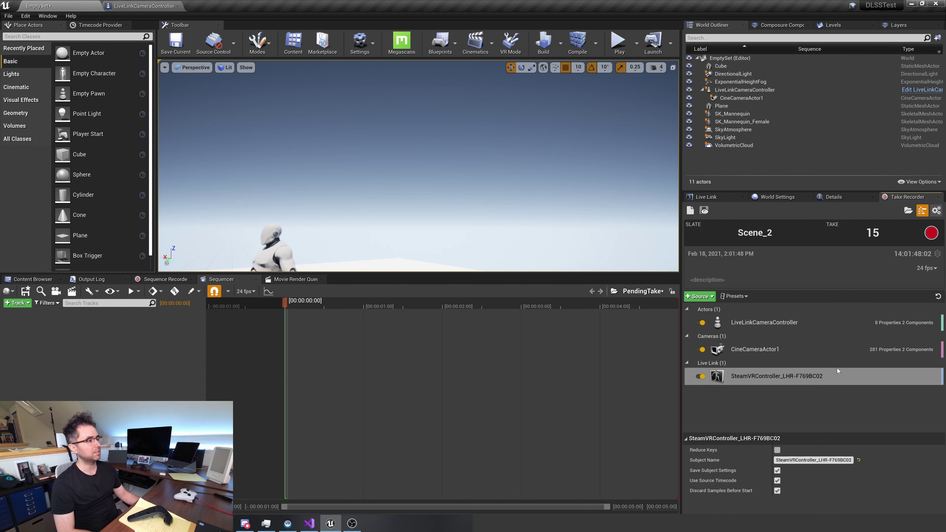
click(792, 322)
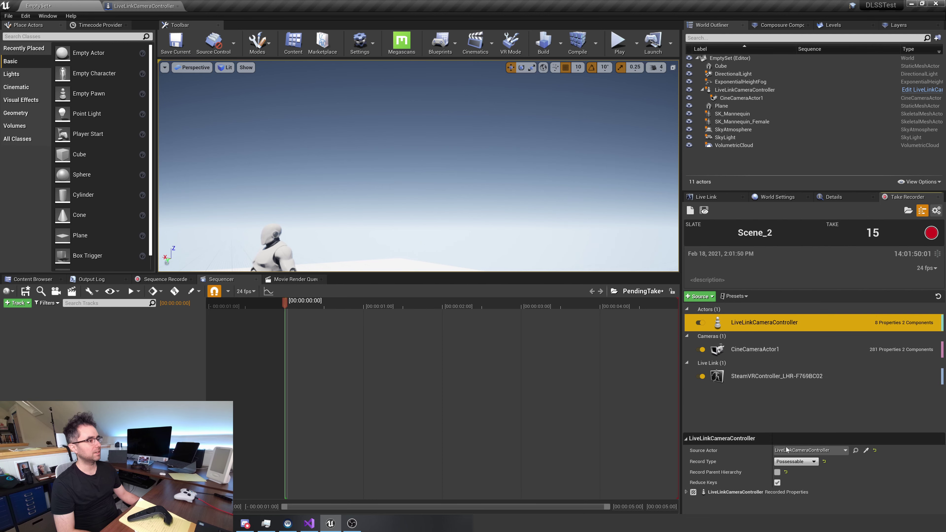
click(786, 461)
click(788, 468)
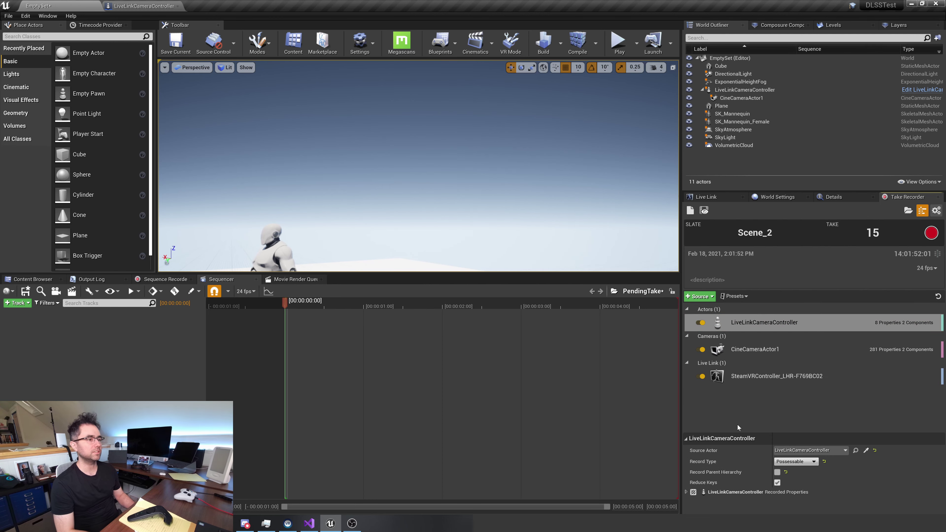
Step: Consult row 6 of the spreadsheet, return to Unreal, and set CineCameraActor1's record type to Possessable
key(super+Tab)
key(Escape)
key(alt+Tab)
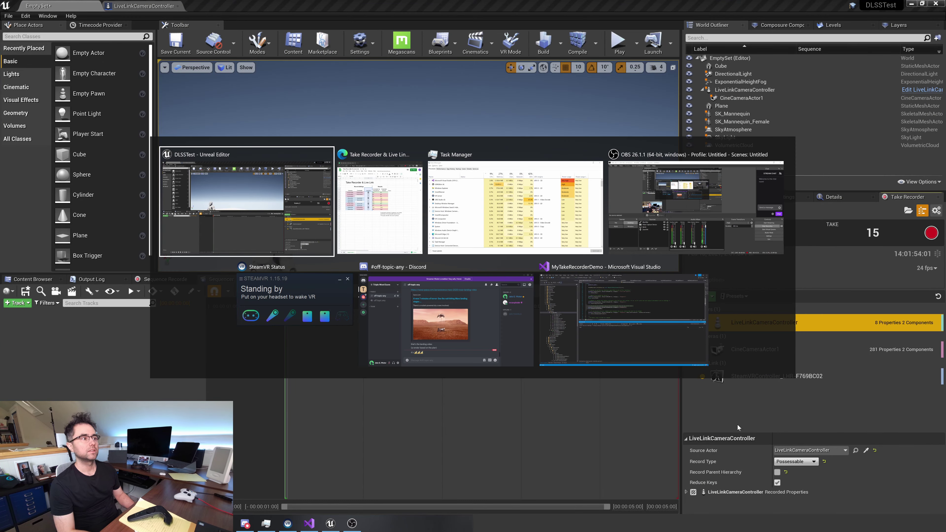
key(alt+Tab)
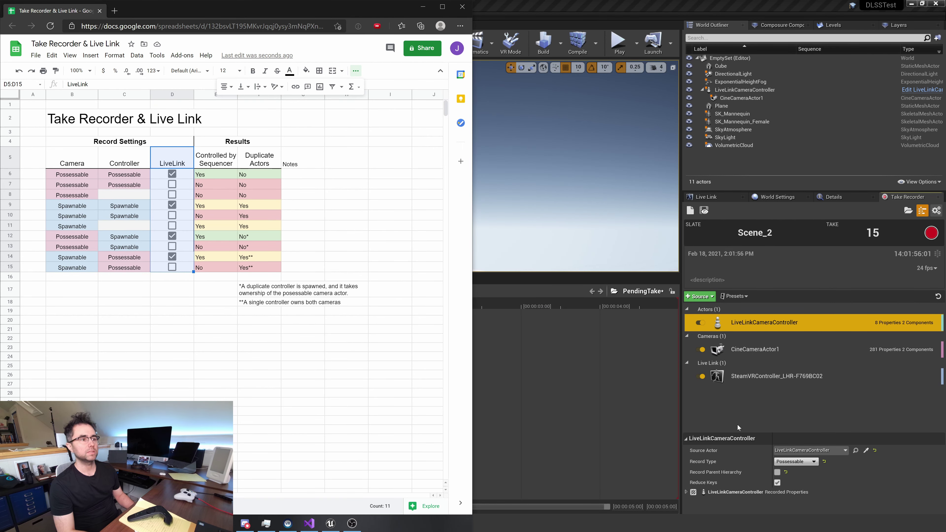
drag(96, 175, 265, 176)
click(618, 382)
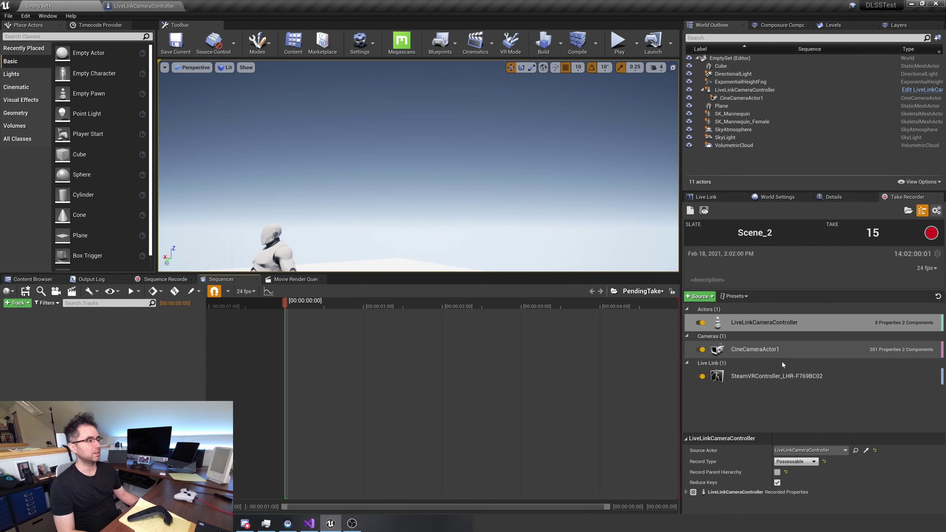
click(781, 349)
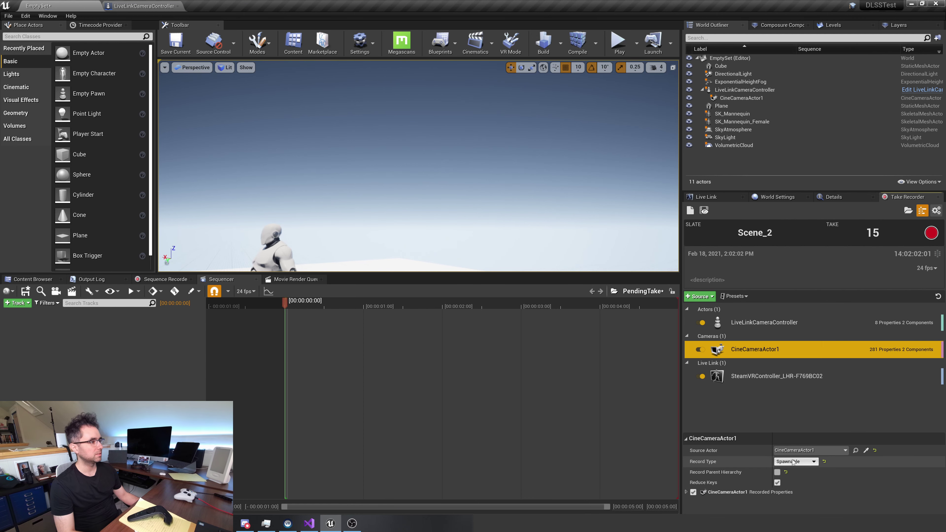
click(775, 394)
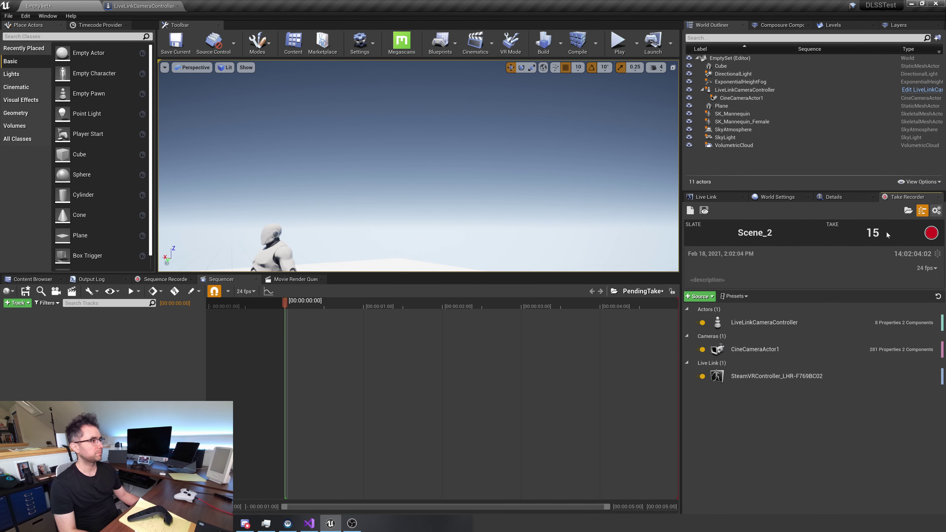
Step: Record take 15 of Scene_2 in play mode, stop playing, and open the recorded take for review
click(616, 42)
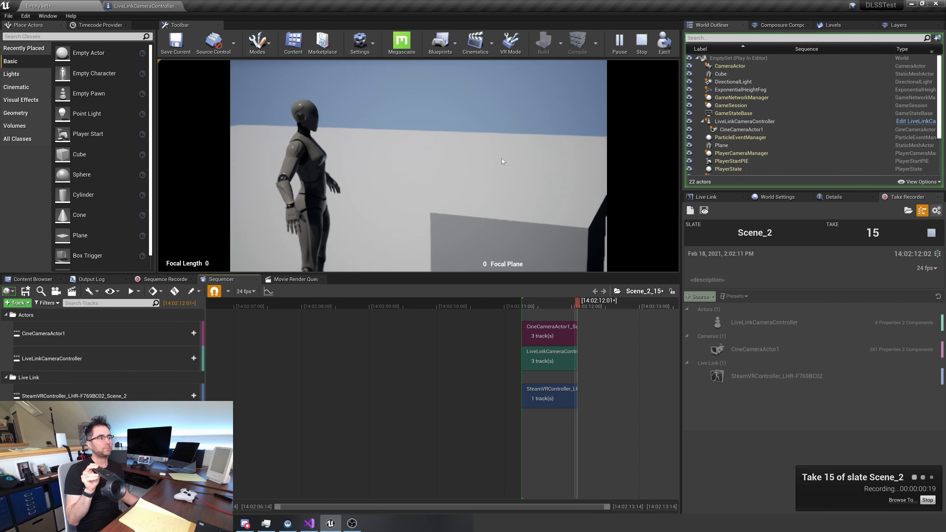
click(641, 40)
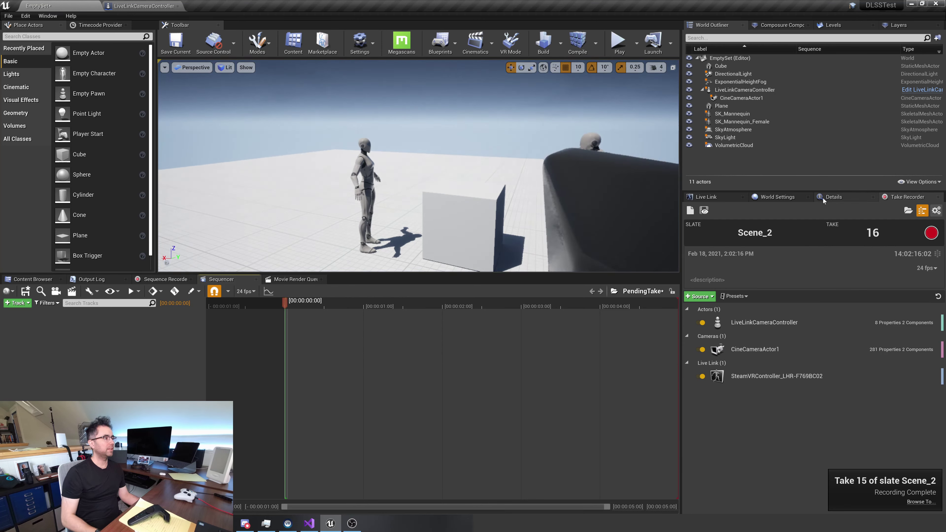
click(704, 210)
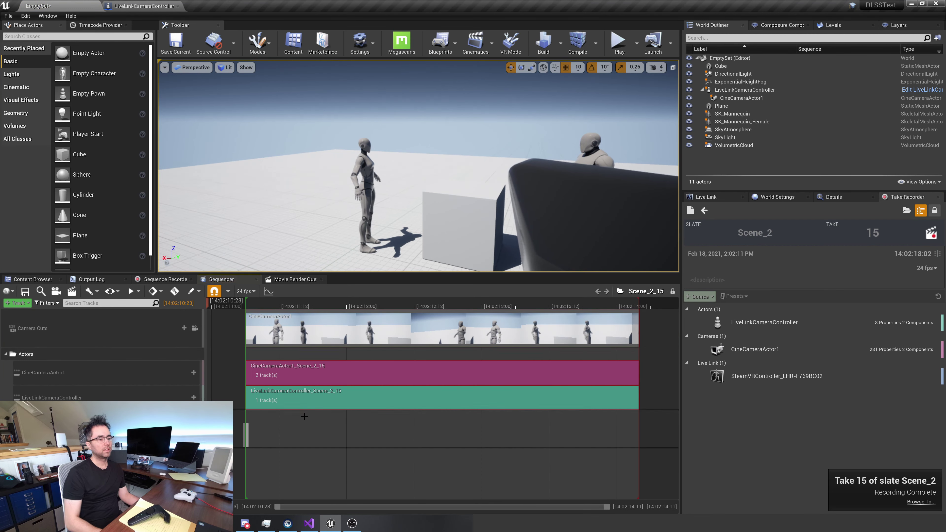
Step: Play take 15 back from its start, first in the perspective view and again through the camera cuts
click(246, 305)
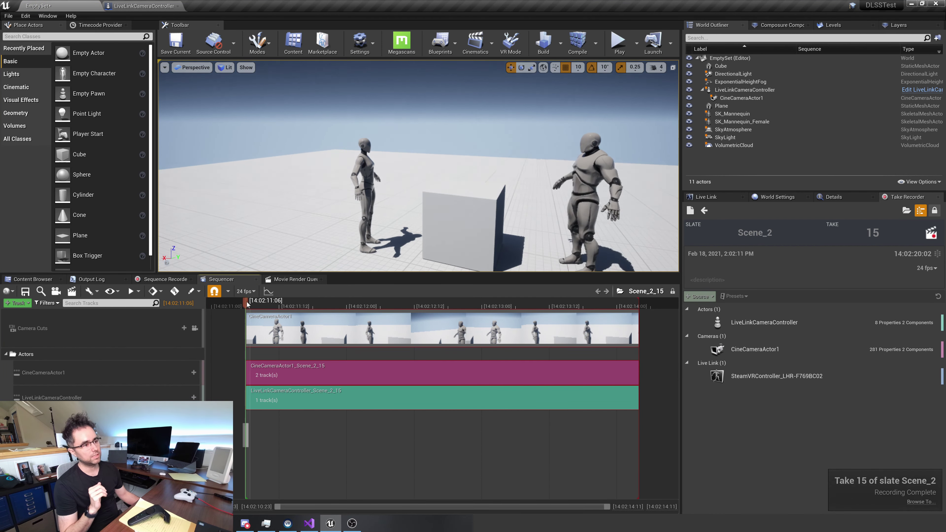
key(space)
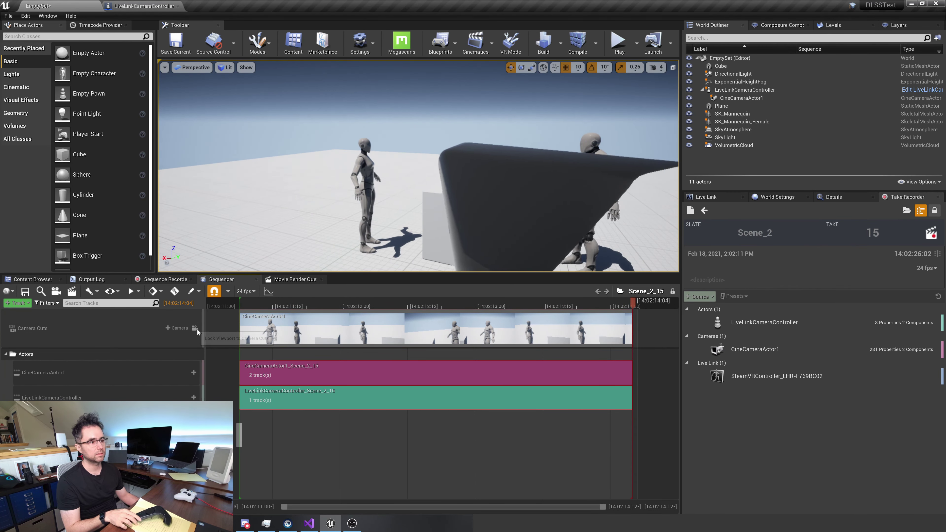
click(245, 303)
key(space)
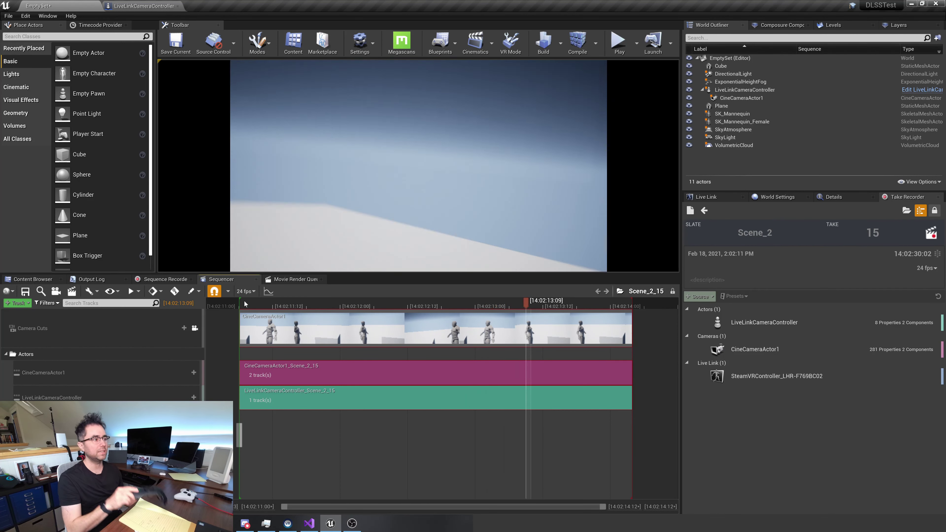
Step: Check the recorded SteamVRController source's timecode option against the row 6 combination in the spreadsheet, and return to Unreal
click(805, 374)
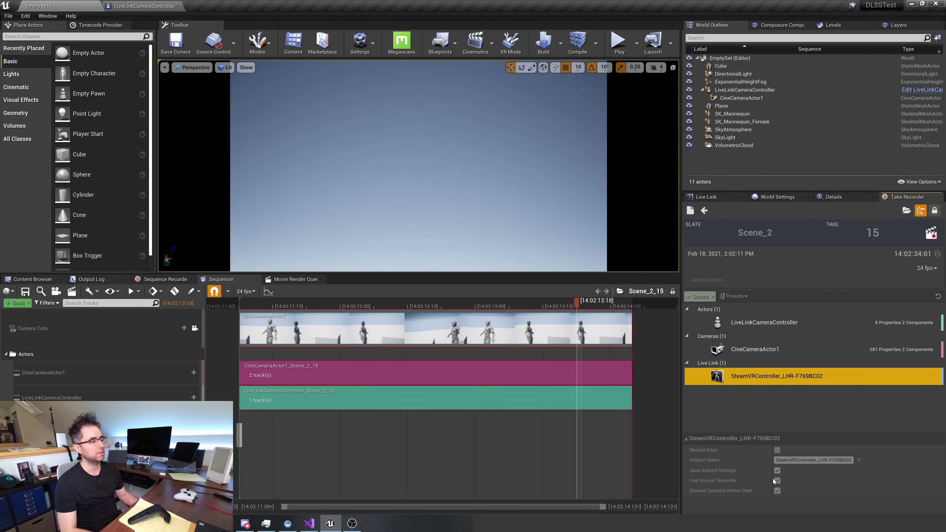
key(alt+Tab)
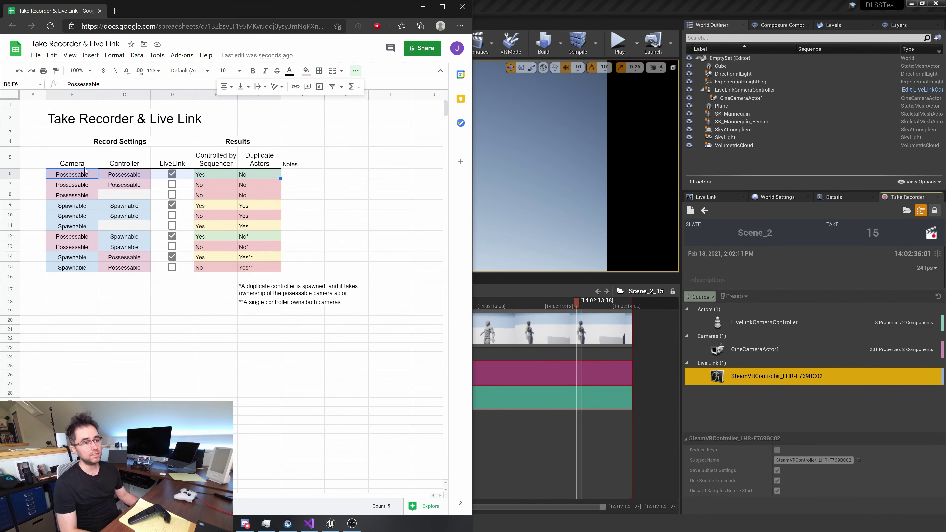
click(525, 448)
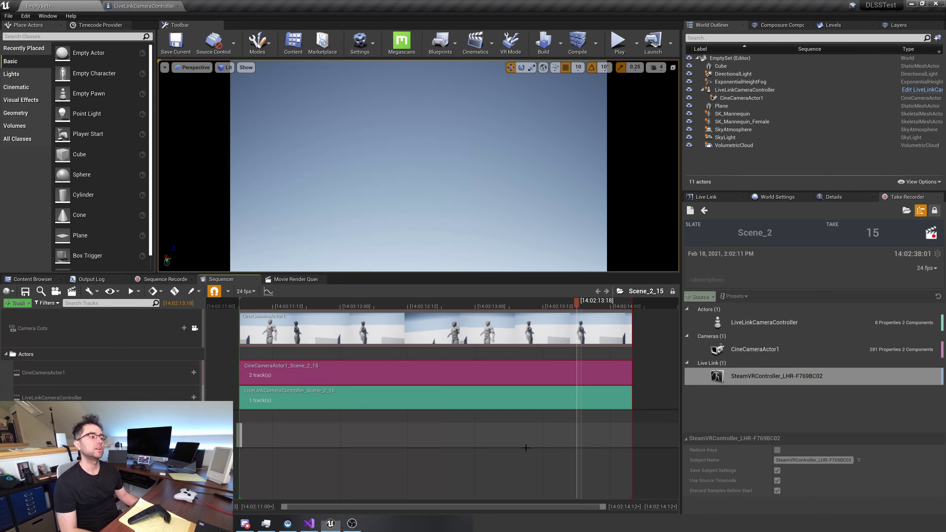
Step: Examine the start and length of the SteamVRController Live Link section against the camera and controller sections in the take 15 timeline
ctrl+scroll(241, 433, up, 3)
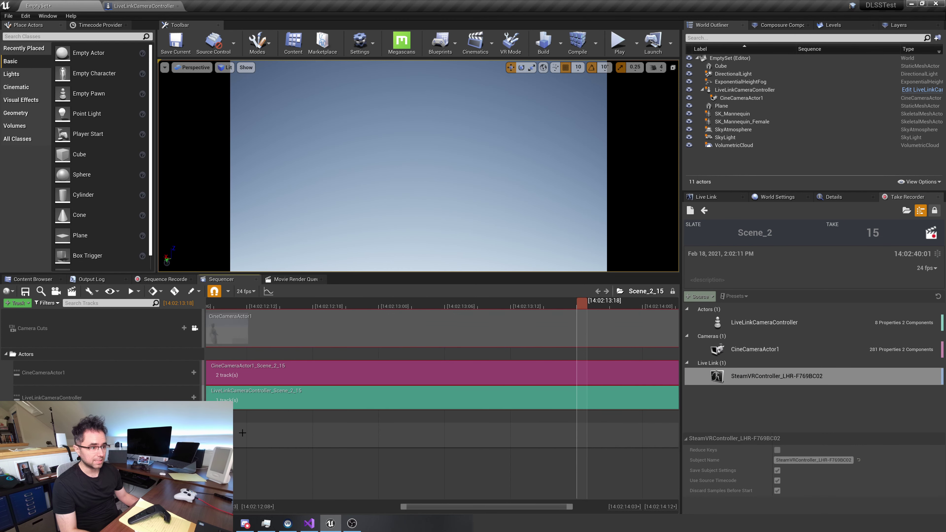
shift+scroll(239, 433, up, 4)
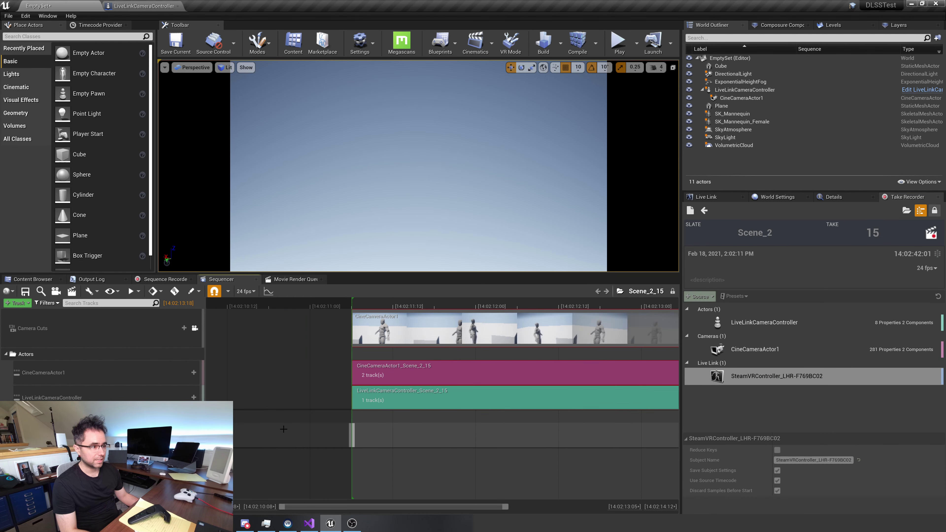
drag(354, 435, 349, 434)
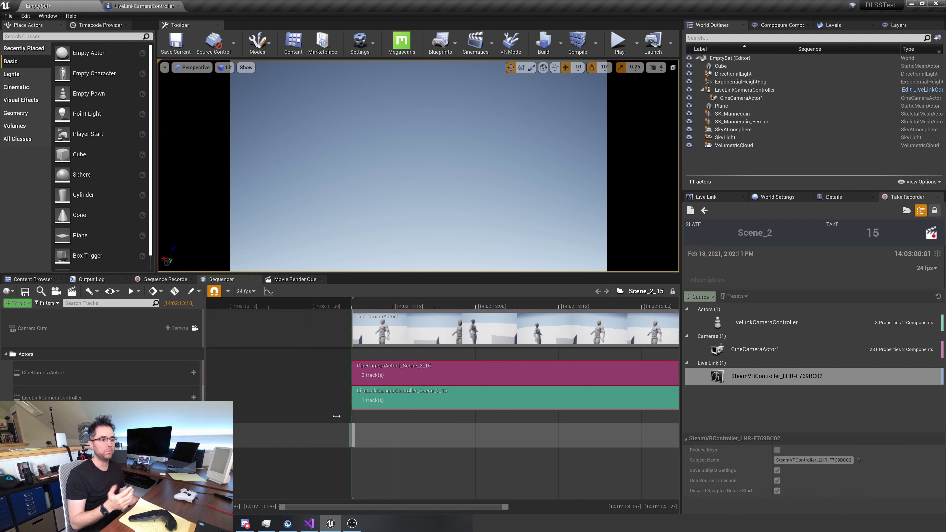
click(322, 433)
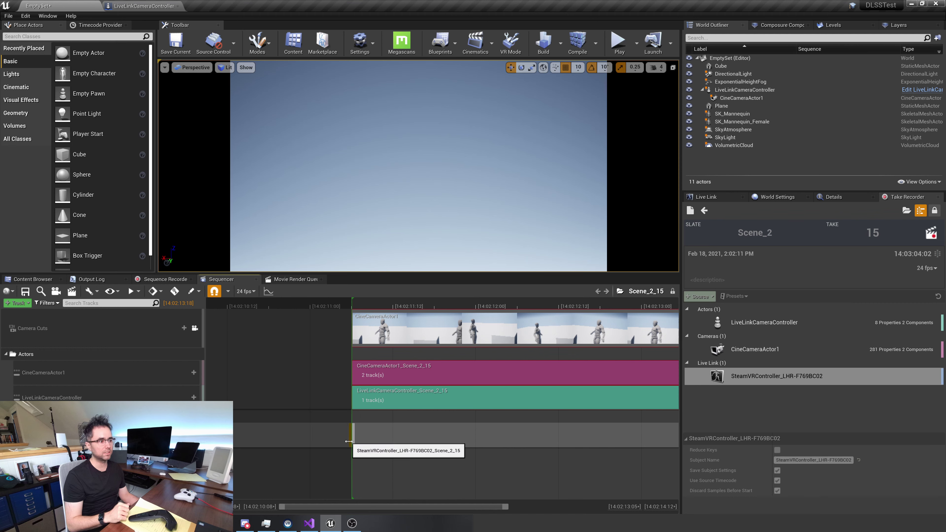
right_drag(395, 444, 361, 442)
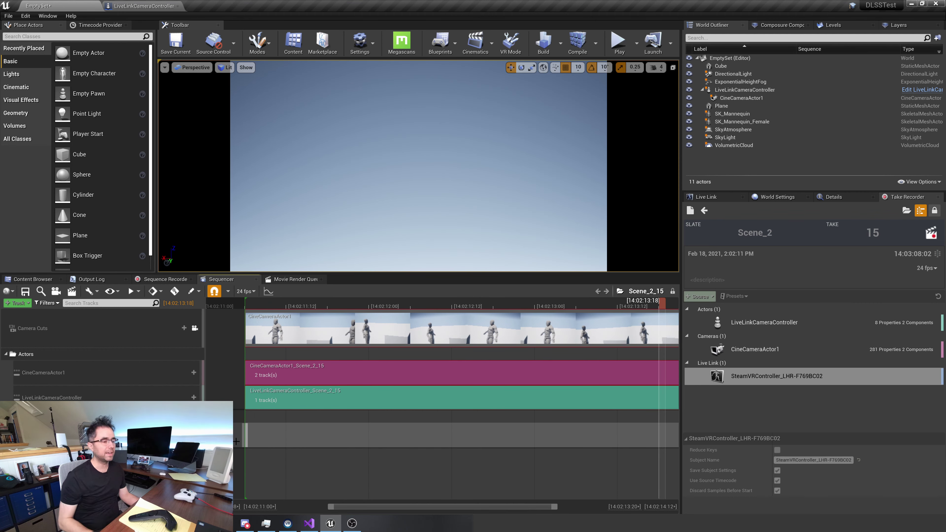
Step: Leave the take 15 review and disable Use Source Timecode for the SteamVRController Live Link source in Take Recorder
right_drag(269, 440, 270, 439)
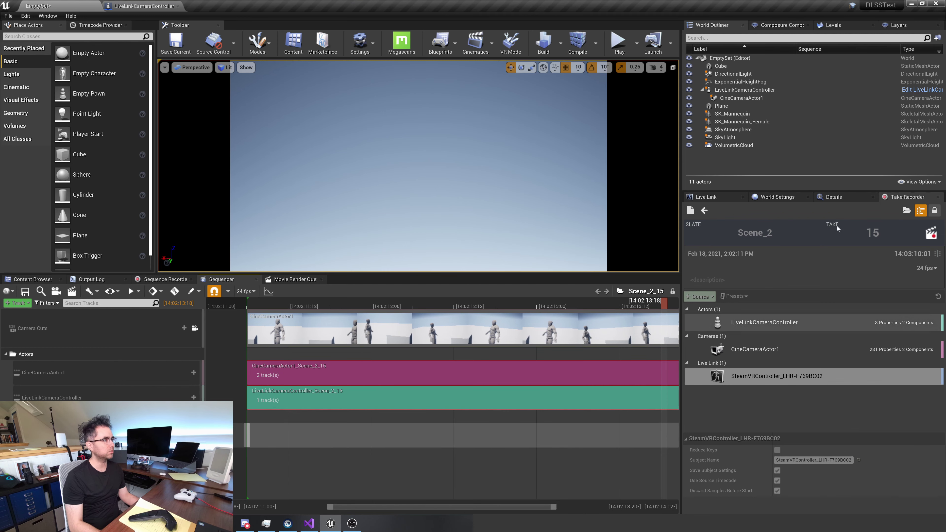
click(700, 211)
click(747, 377)
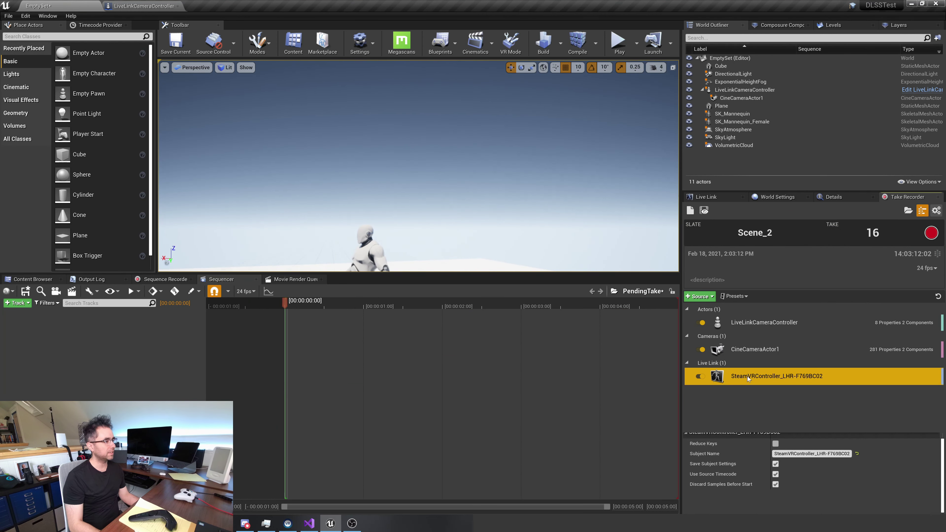
click(777, 480)
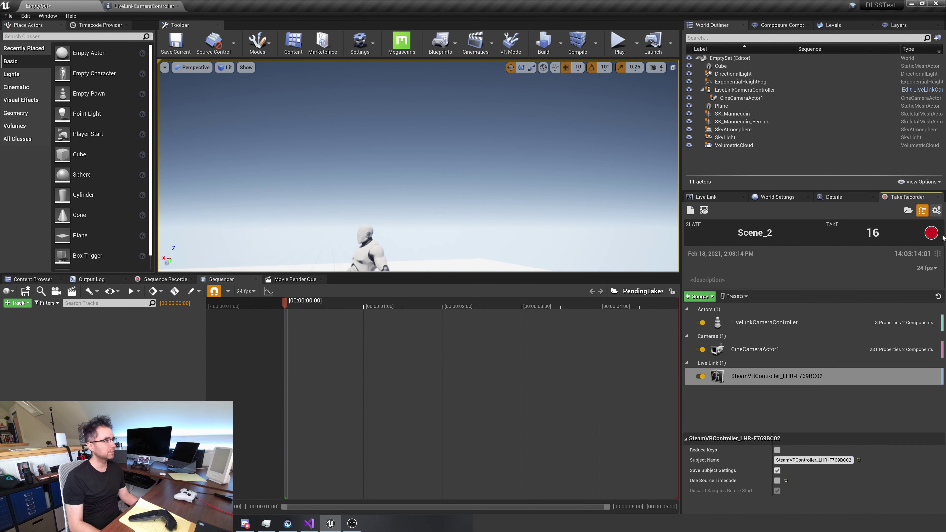
Step: Record take 16 of Scene_2 outside play mode with all three sources enabled, and stop the recording
click(931, 232)
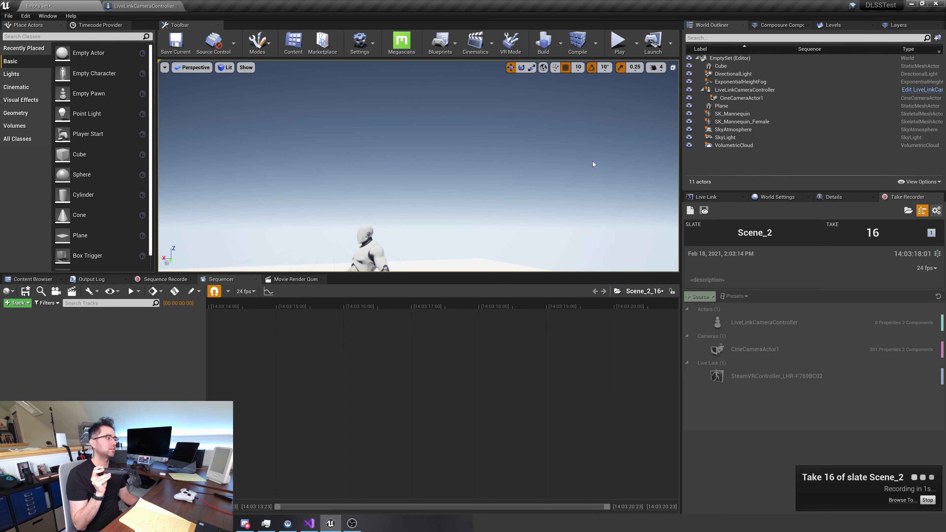
click(714, 198)
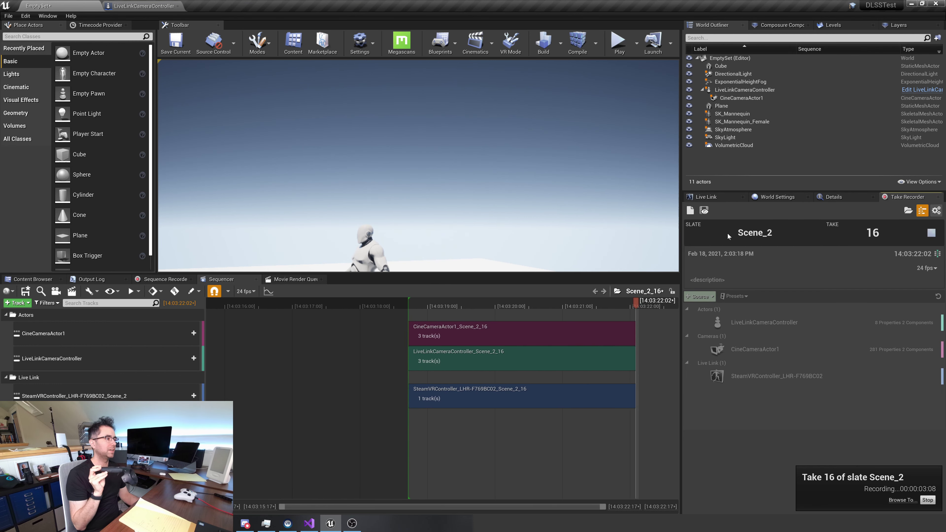
click(932, 233)
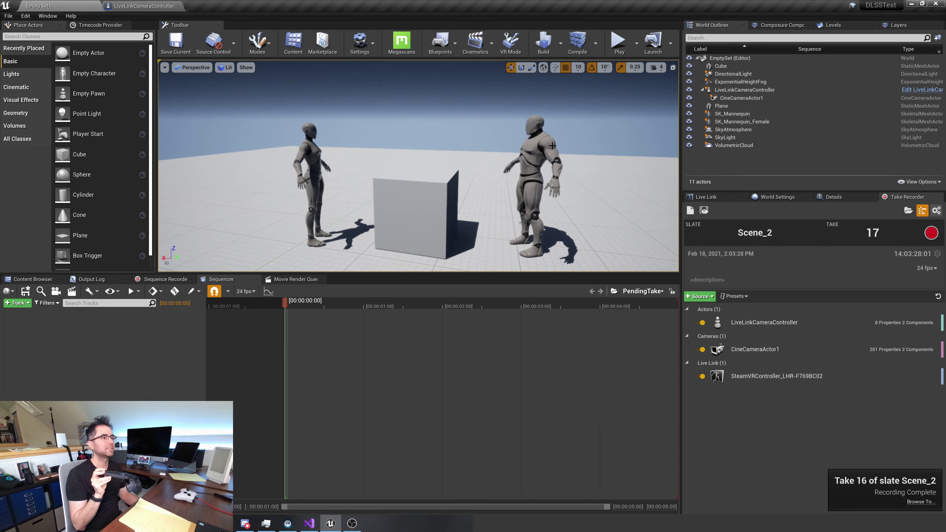
Step: Start play mode, record take 17 of Scene_2, stop the recording, and open the take for review
click(619, 43)
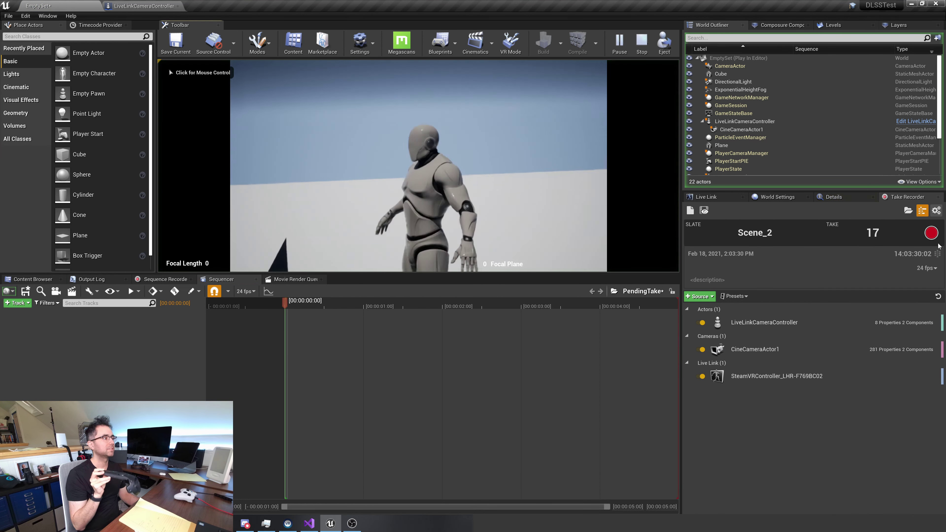
click(931, 233)
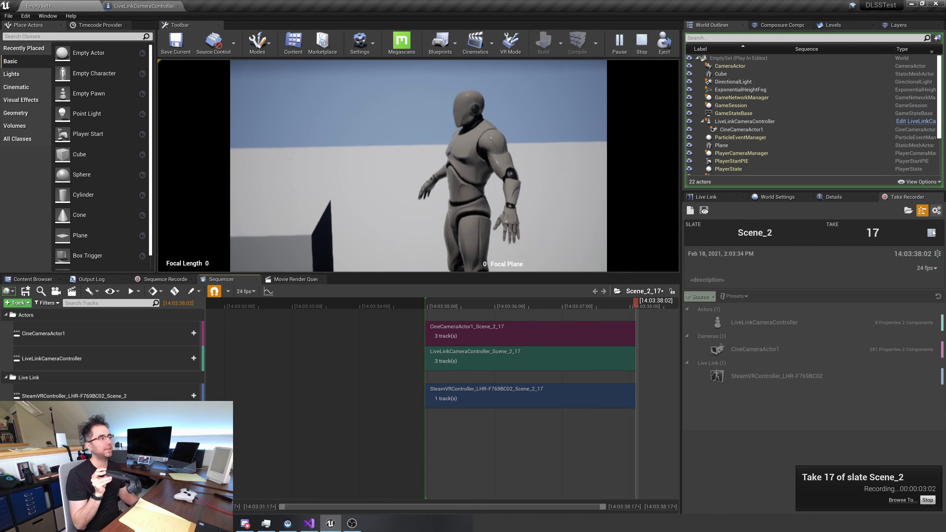
click(931, 232)
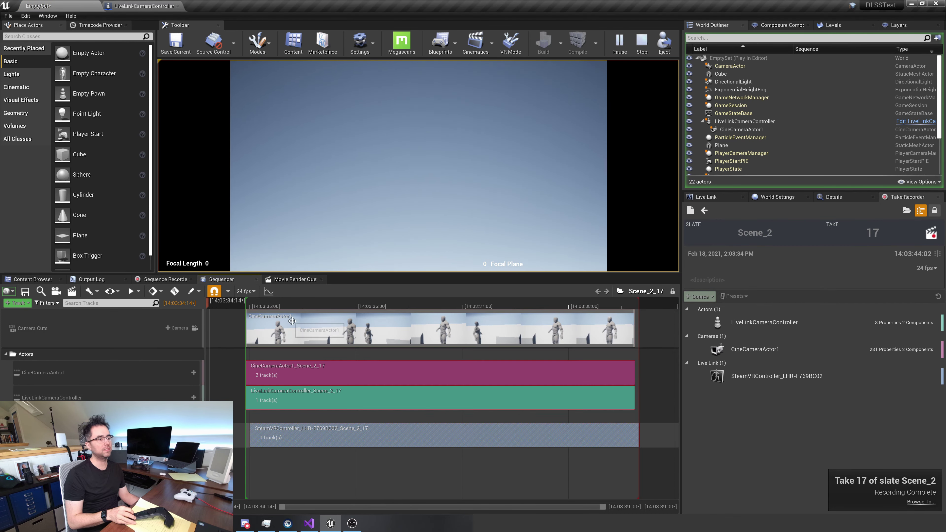
Step: Scrub and play take 17 through the camera cuts, comparing the SteamVRController section's start with the camera and controller sections
drag(270, 304, 356, 337)
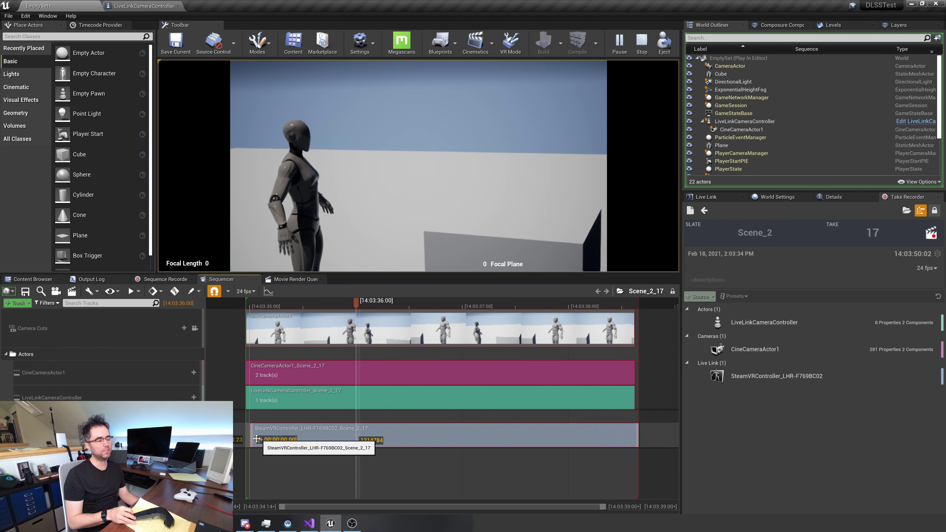
drag(247, 433, 252, 438)
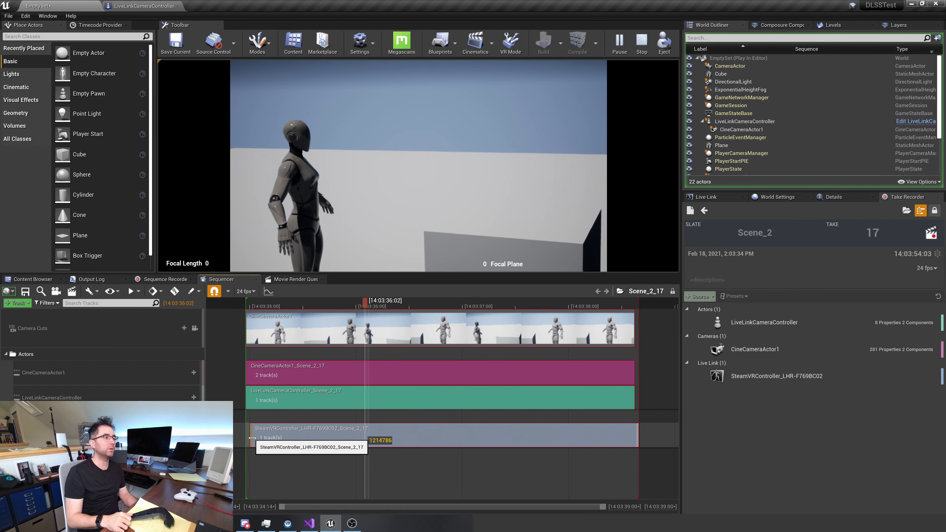
key(space)
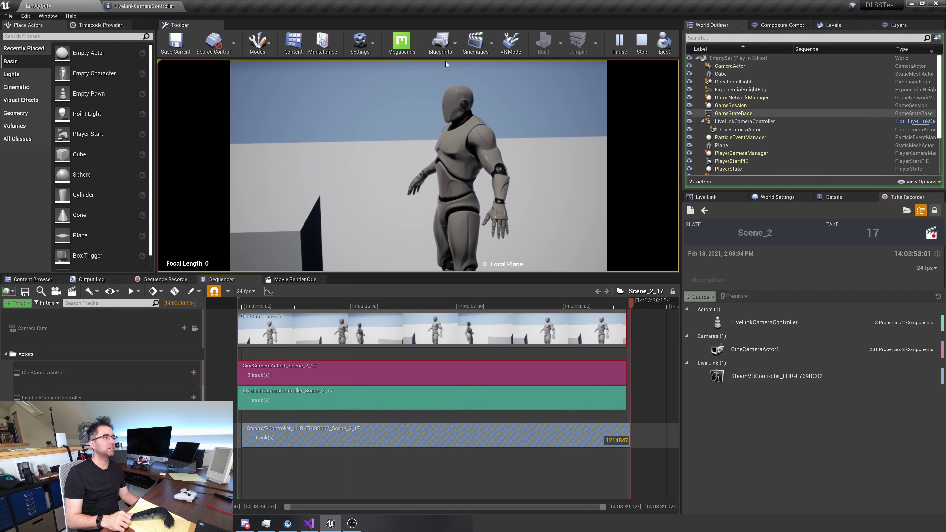
Step: Switch to the Take Recorder & Live Link spreadsheet and move the selection off row 6 to cell A1 to view the whole results table
key(alt+Tab)
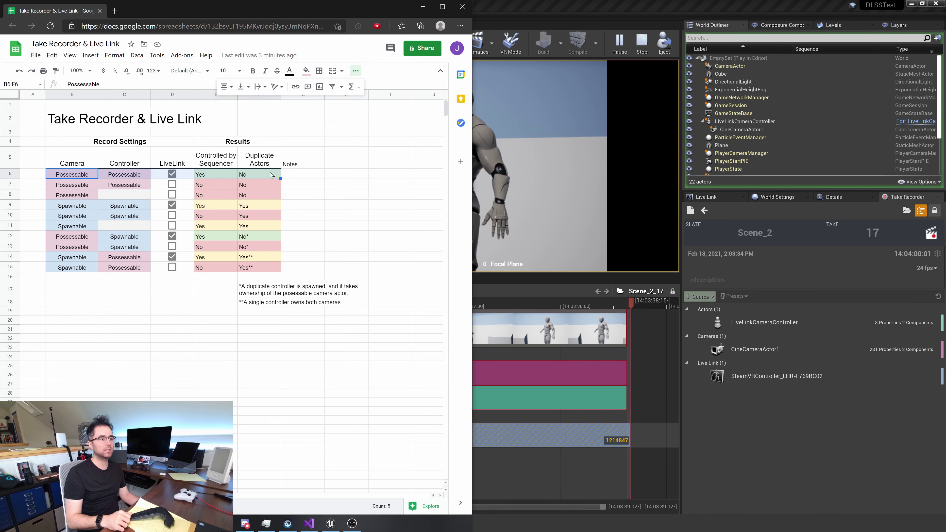
click(212, 126)
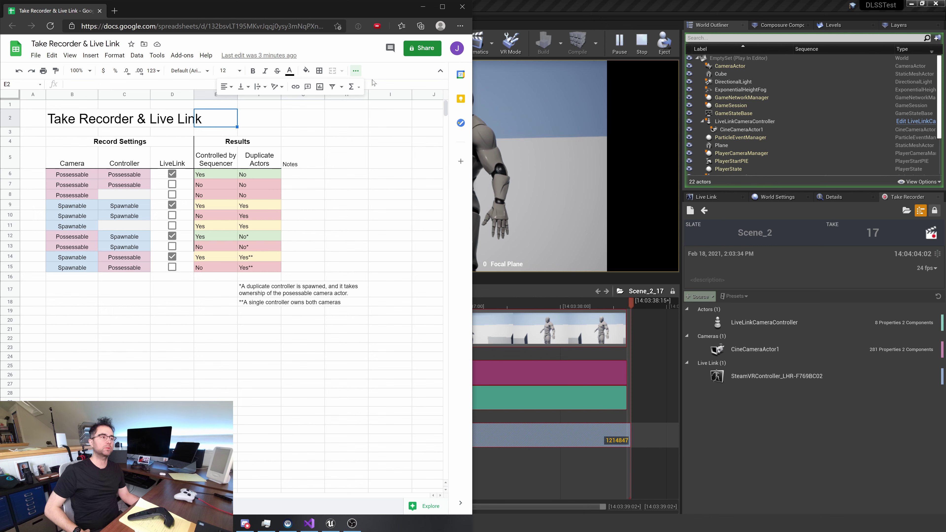
click(42, 106)
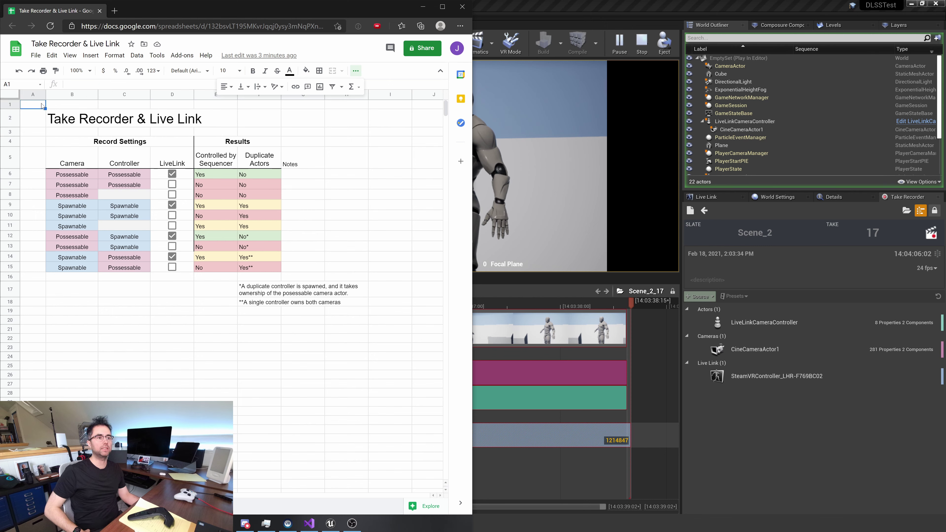